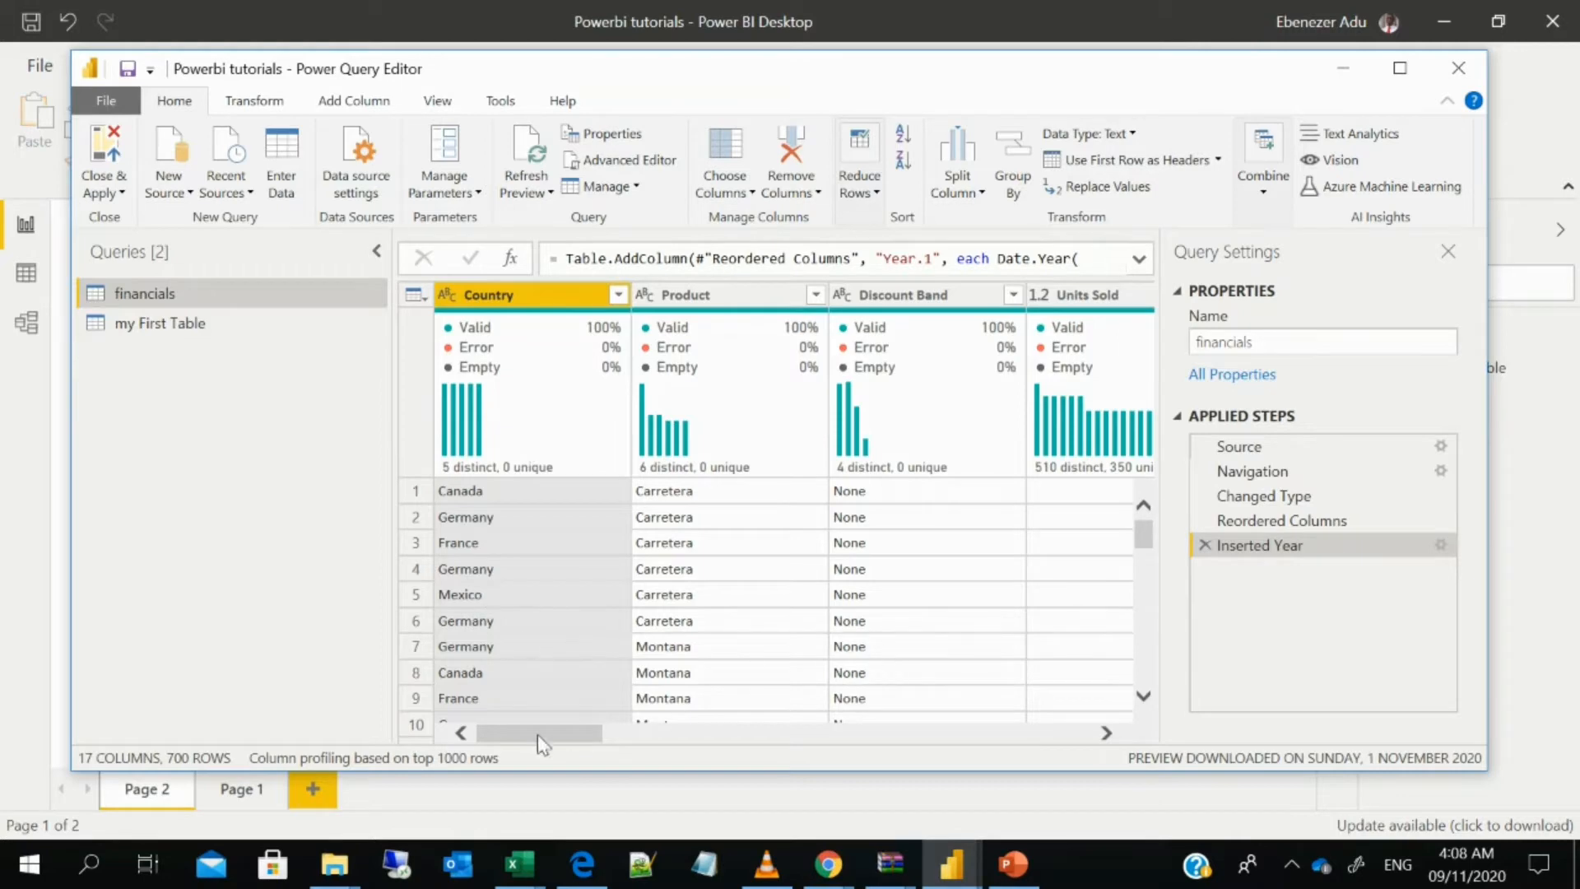
# Remove the Year.1 column from the financials query
pyautogui.moveTo(536, 734); pyautogui.dragTo(1017, 788)
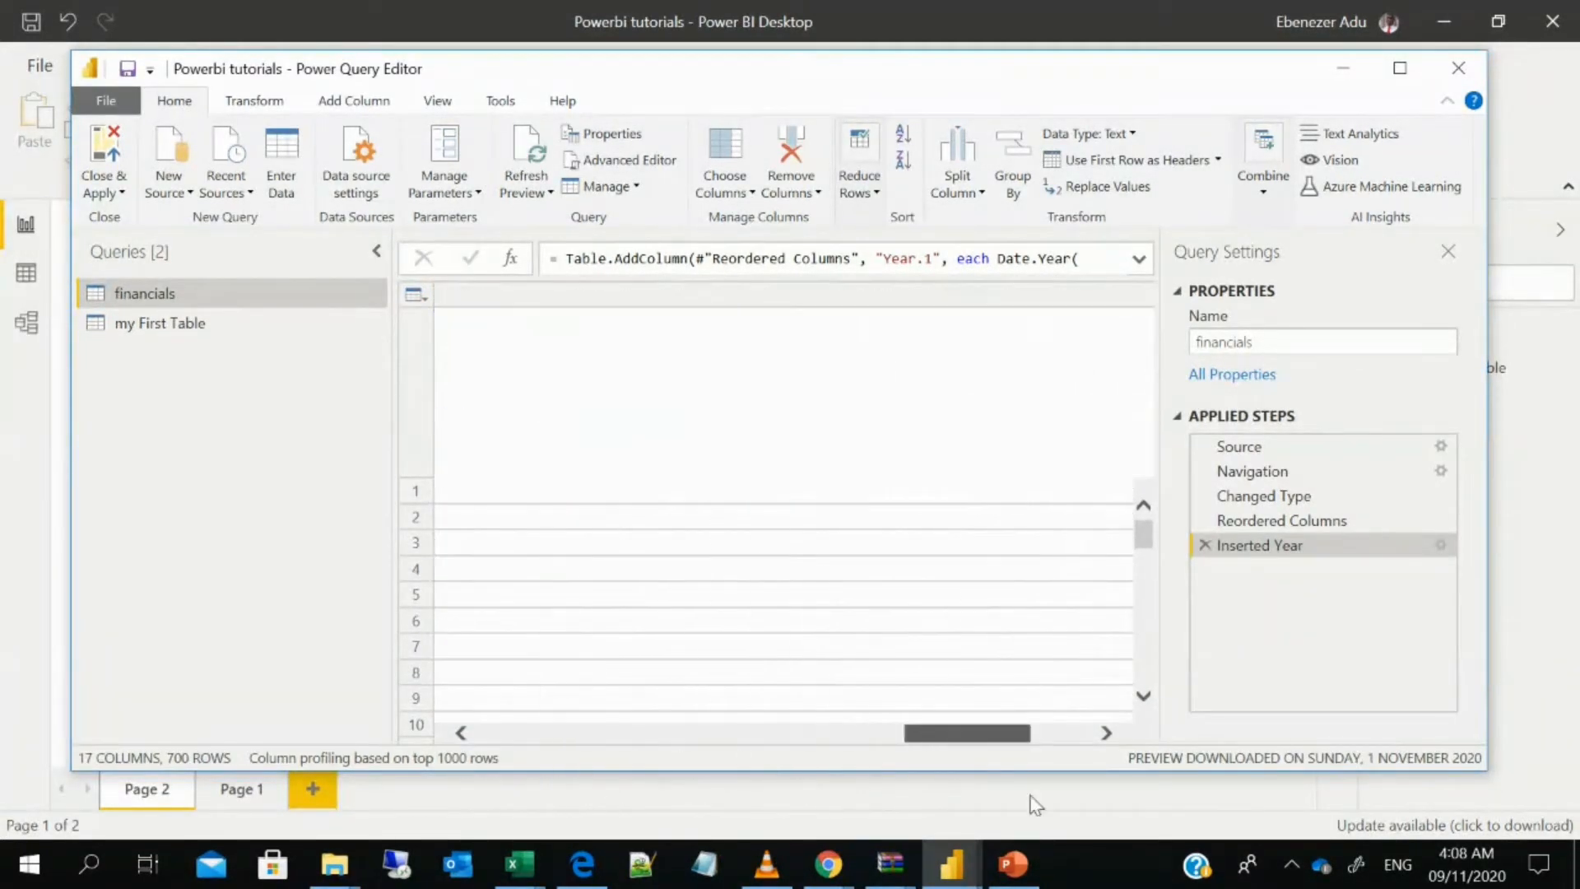
pyautogui.rightClick(1012, 296)
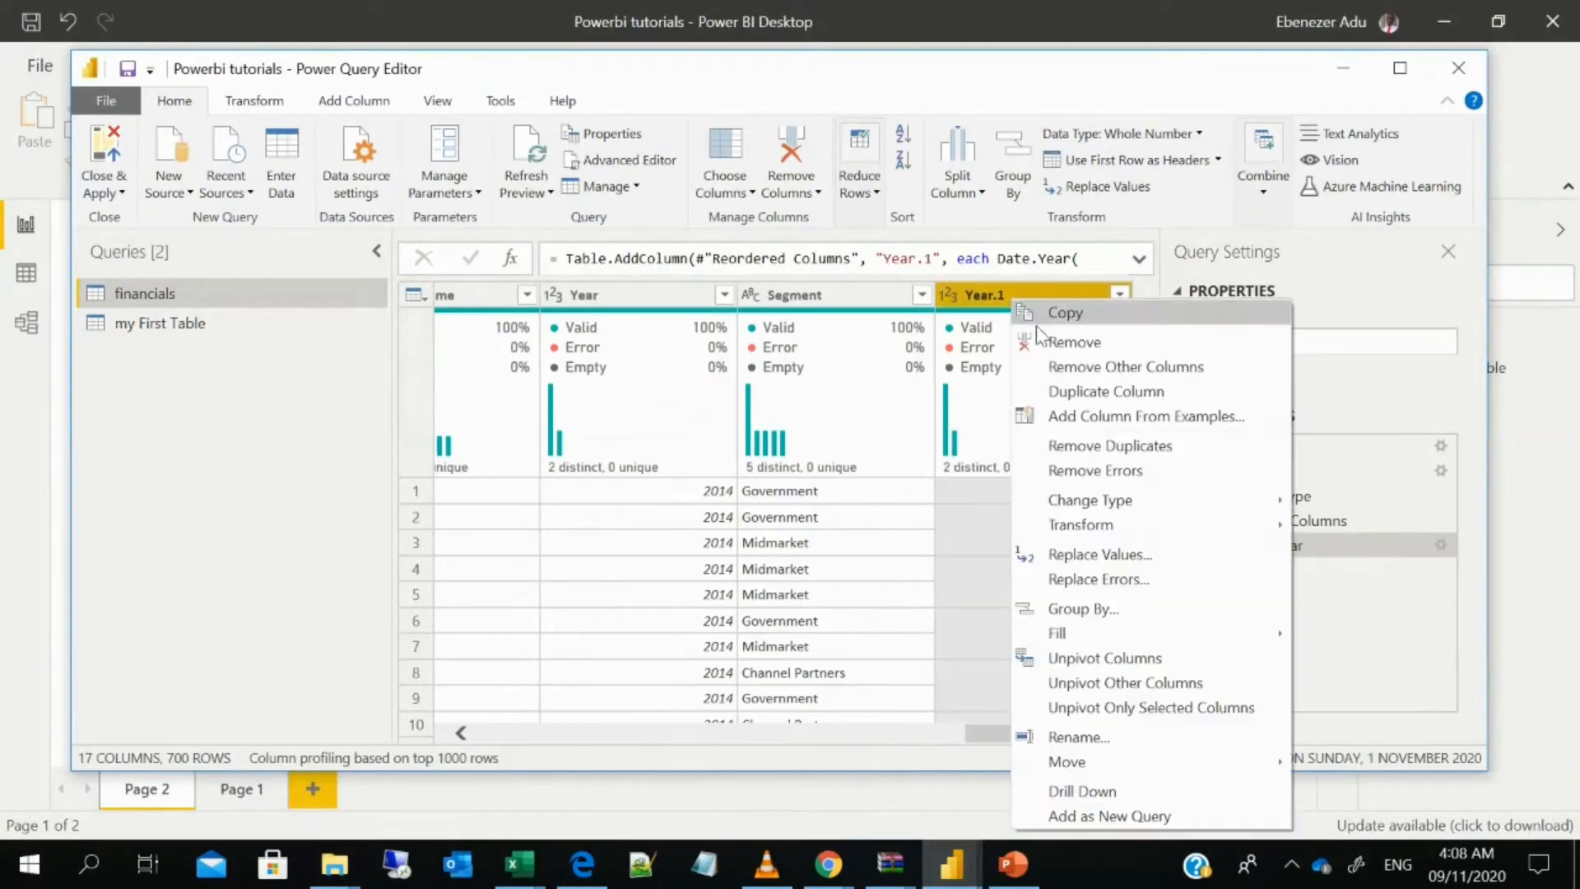
pyautogui.click(1084, 337)
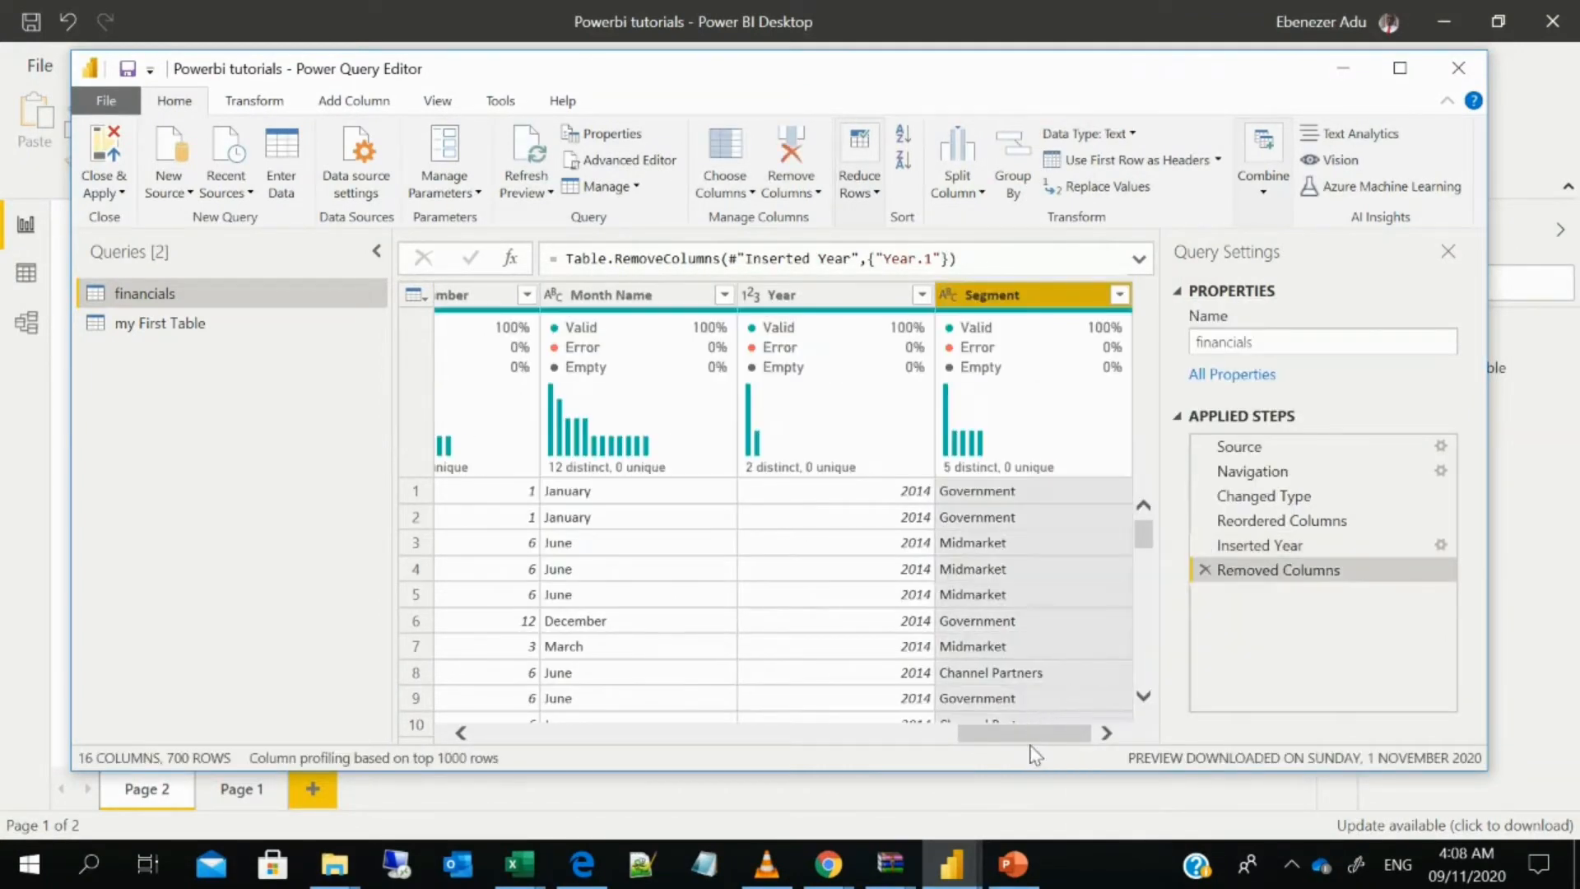
pyautogui.moveTo(1034, 743); pyautogui.dragTo(1029, 745)
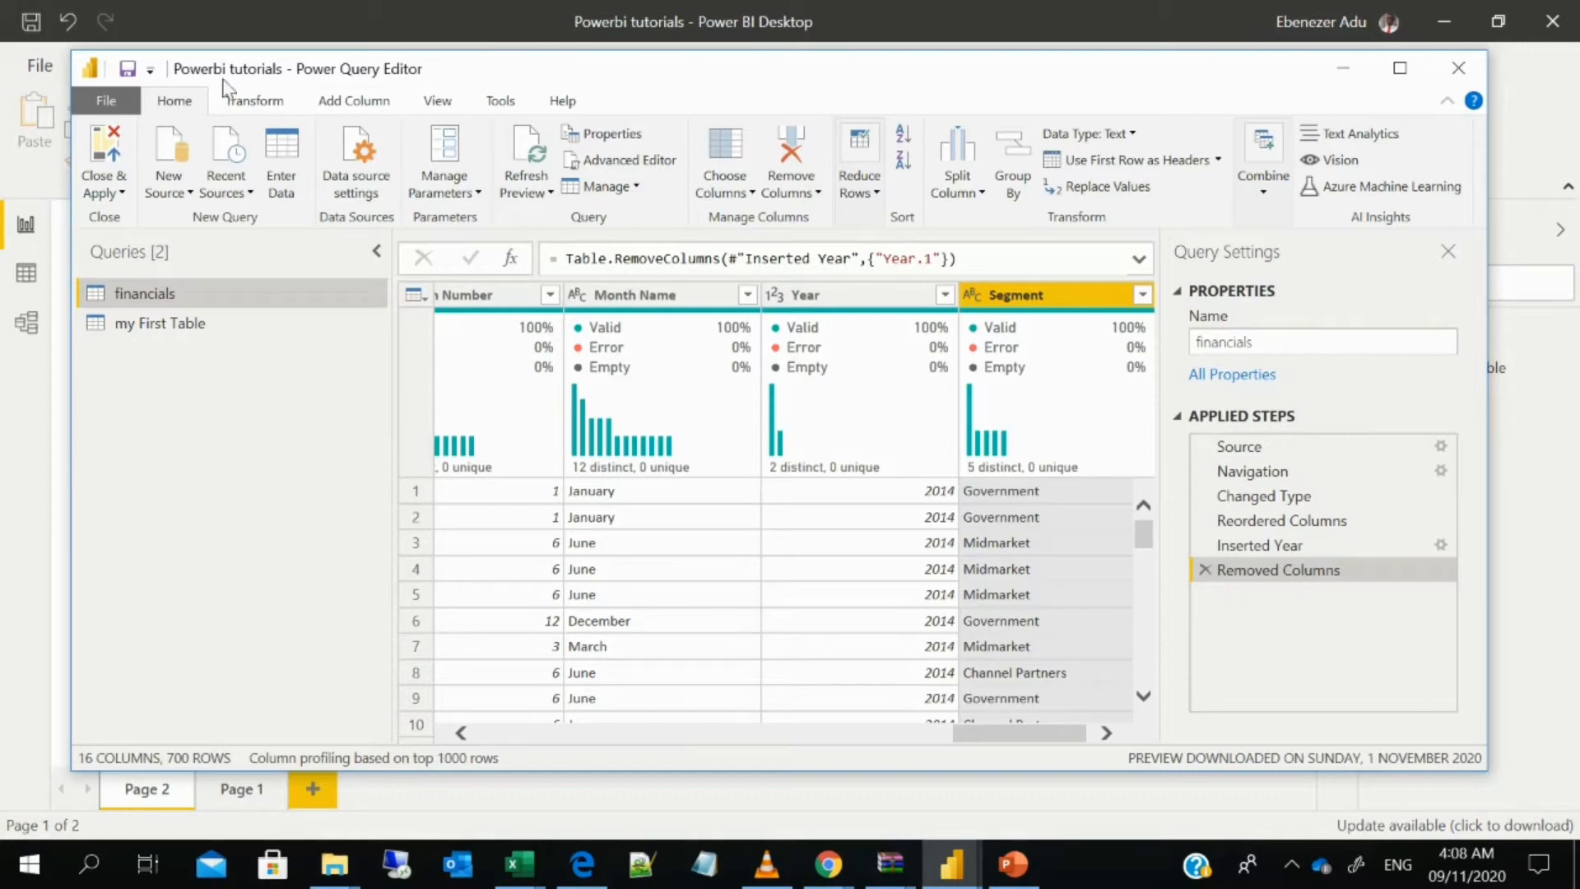
# Review the new source types, the recent sources list and the form for manually creating a table
pyautogui.click(181, 196)
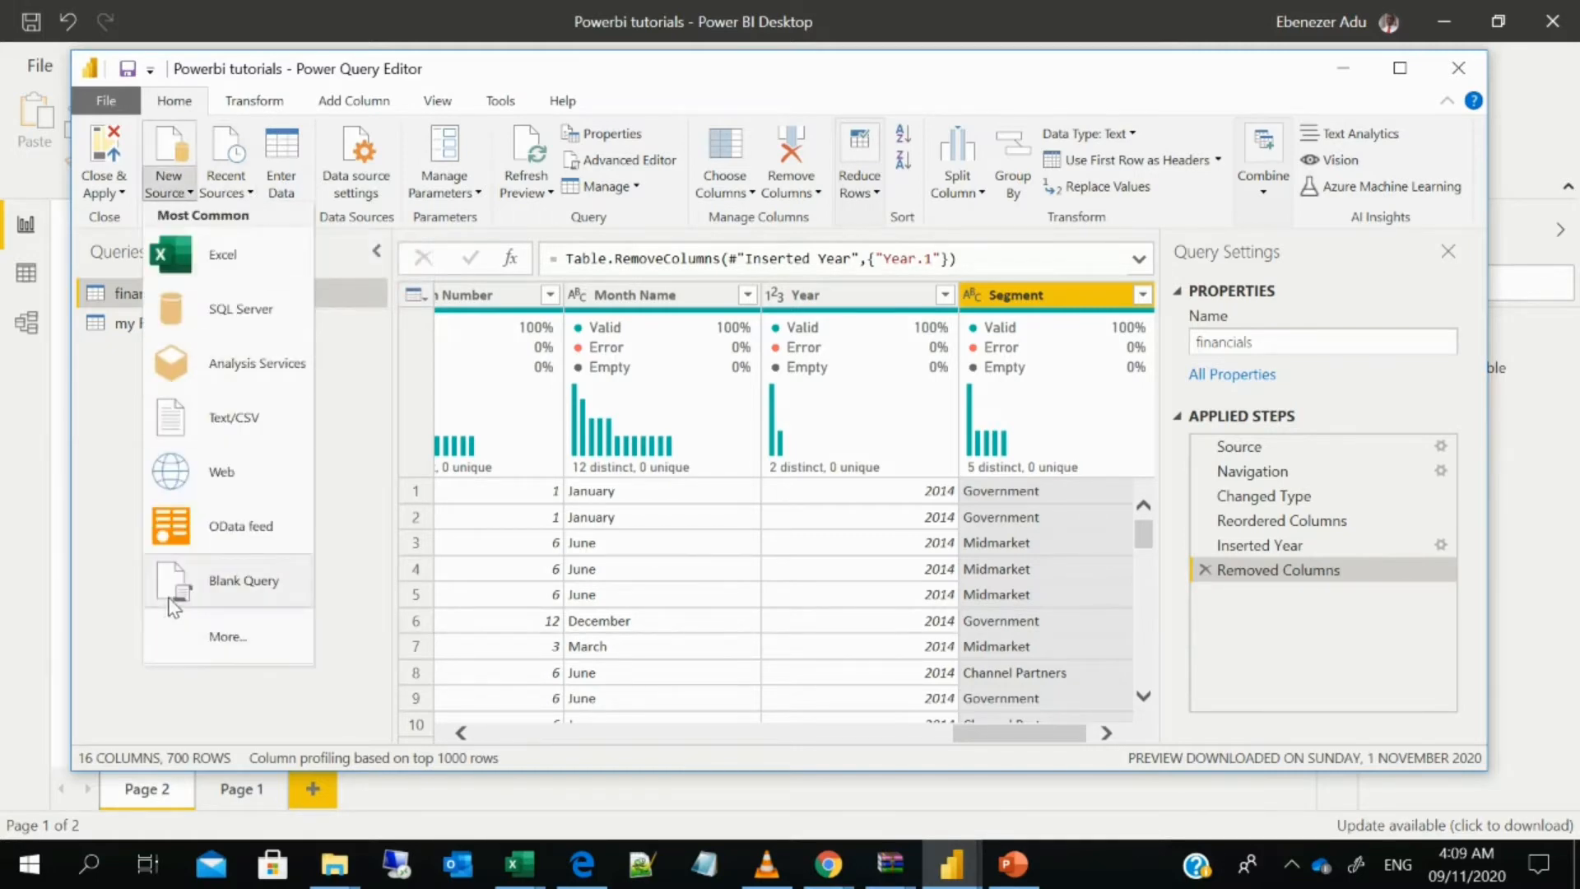
pyautogui.click(237, 195)
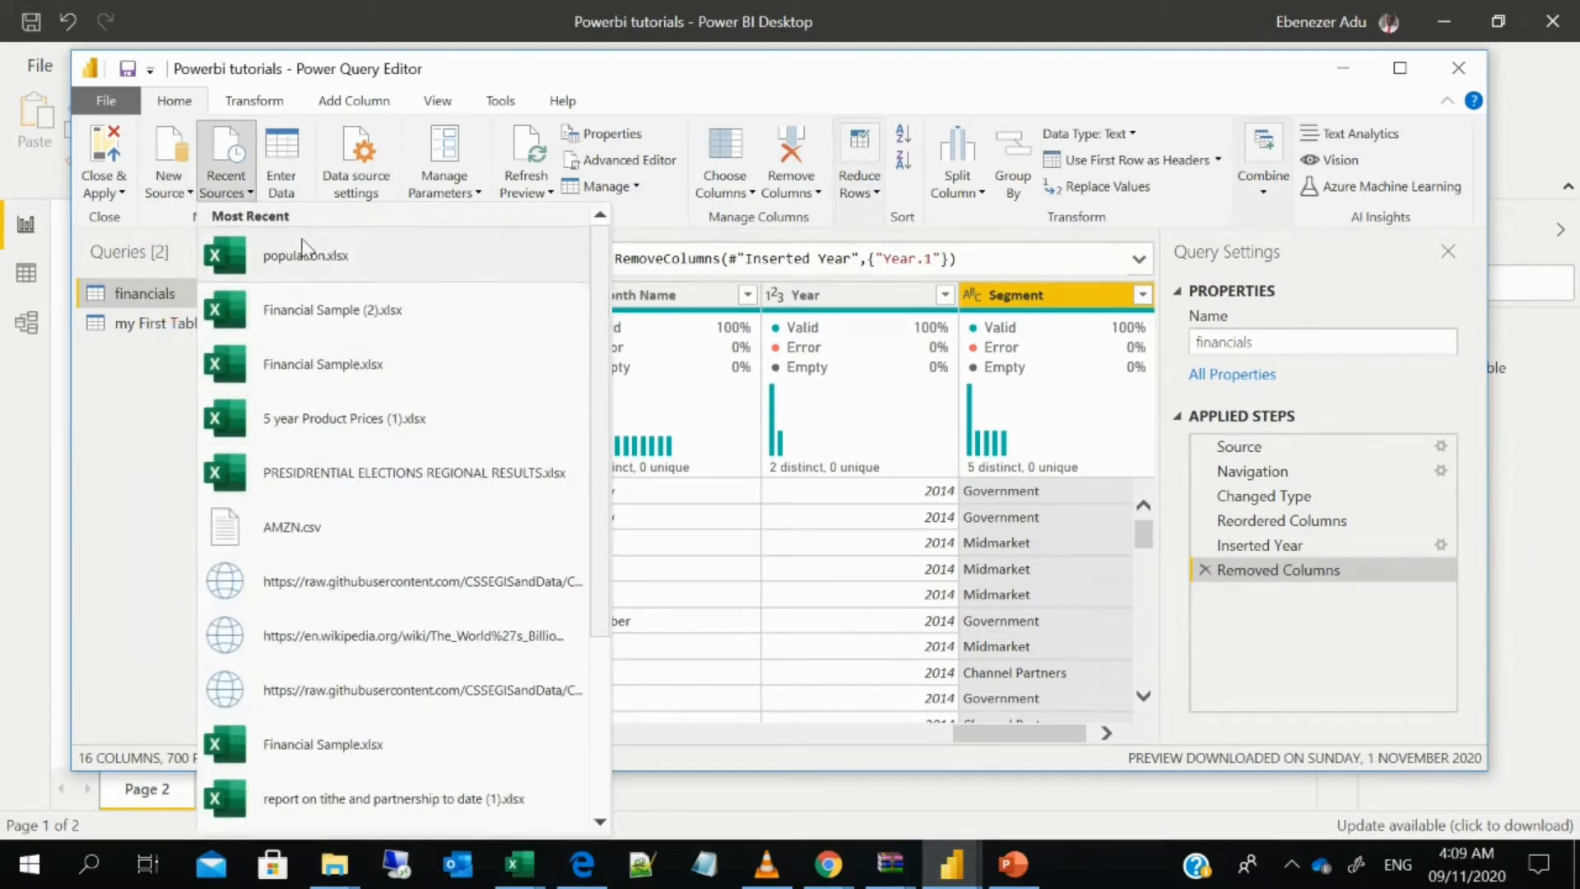
pyautogui.scroll(-5, 333, 543)
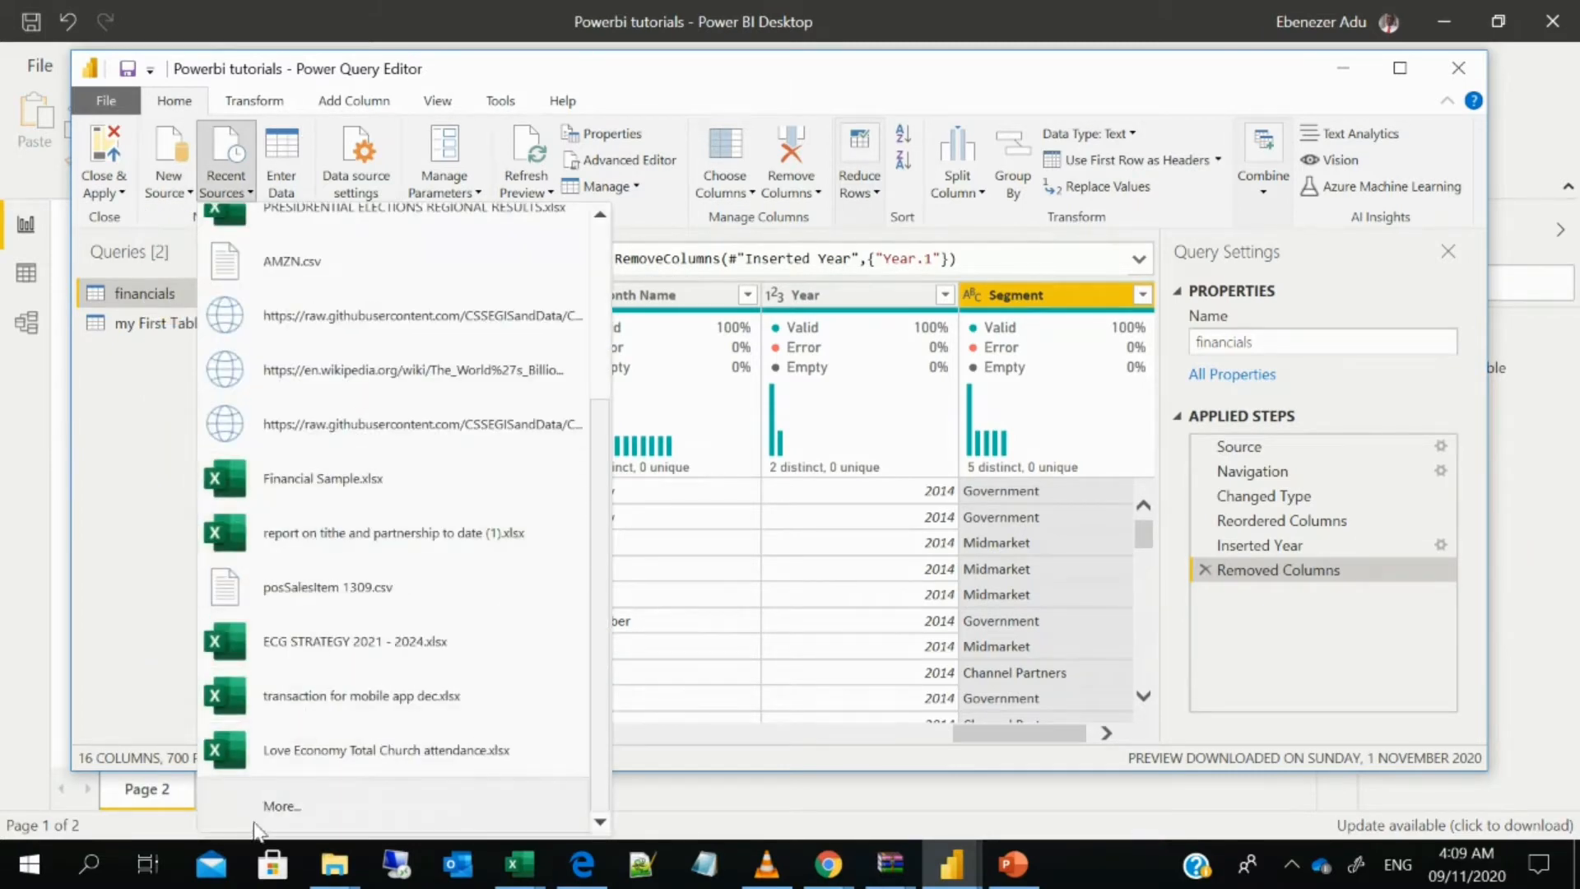
pyautogui.scroll(5, 276, 609)
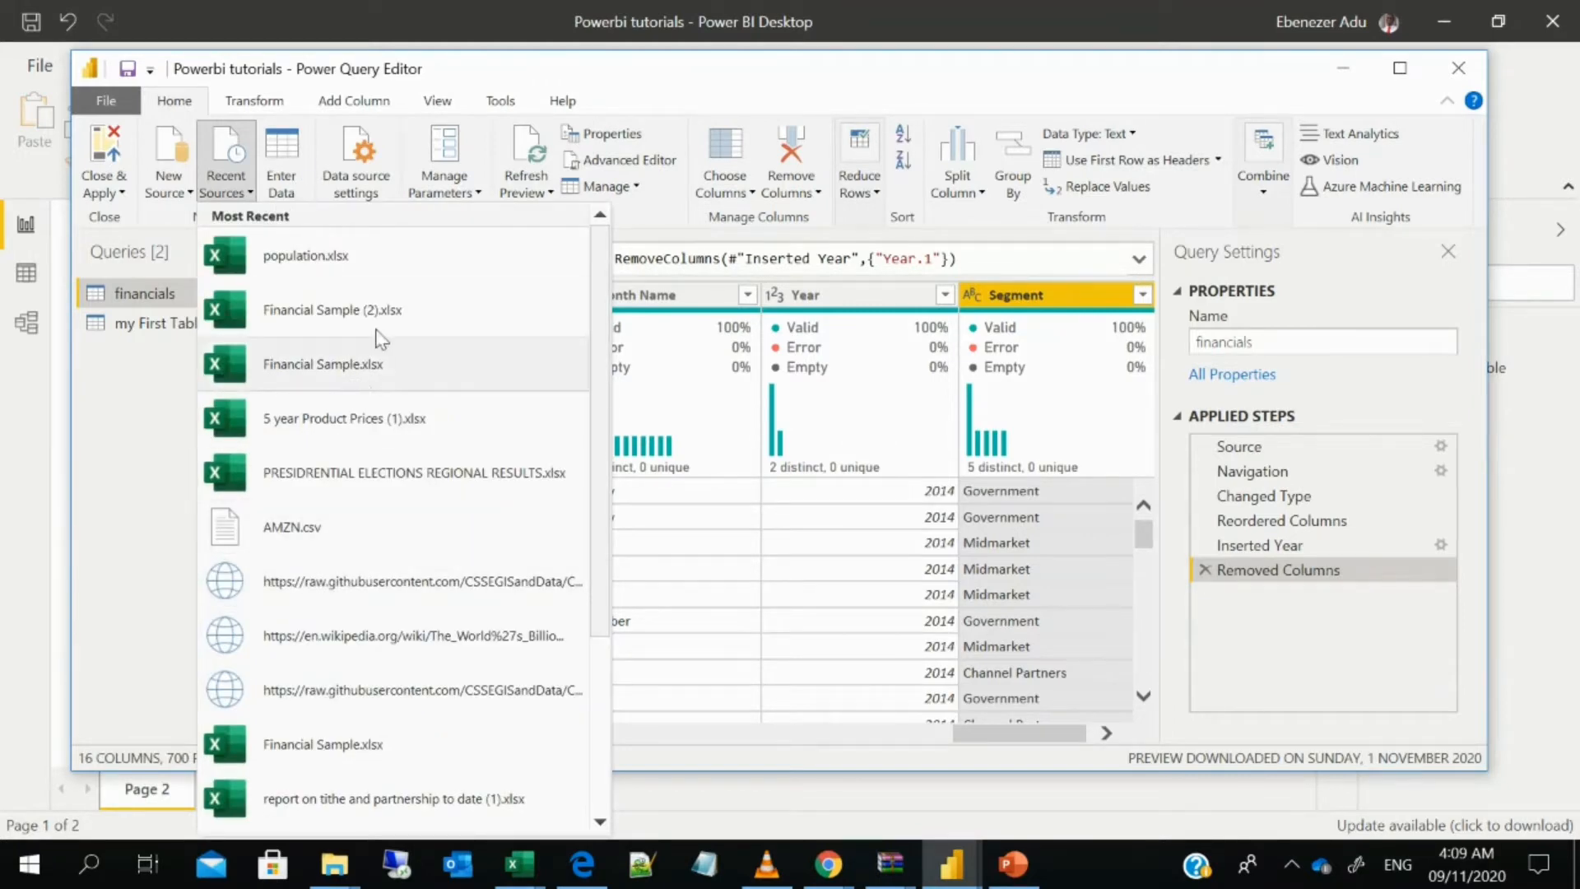
pyautogui.click(288, 146)
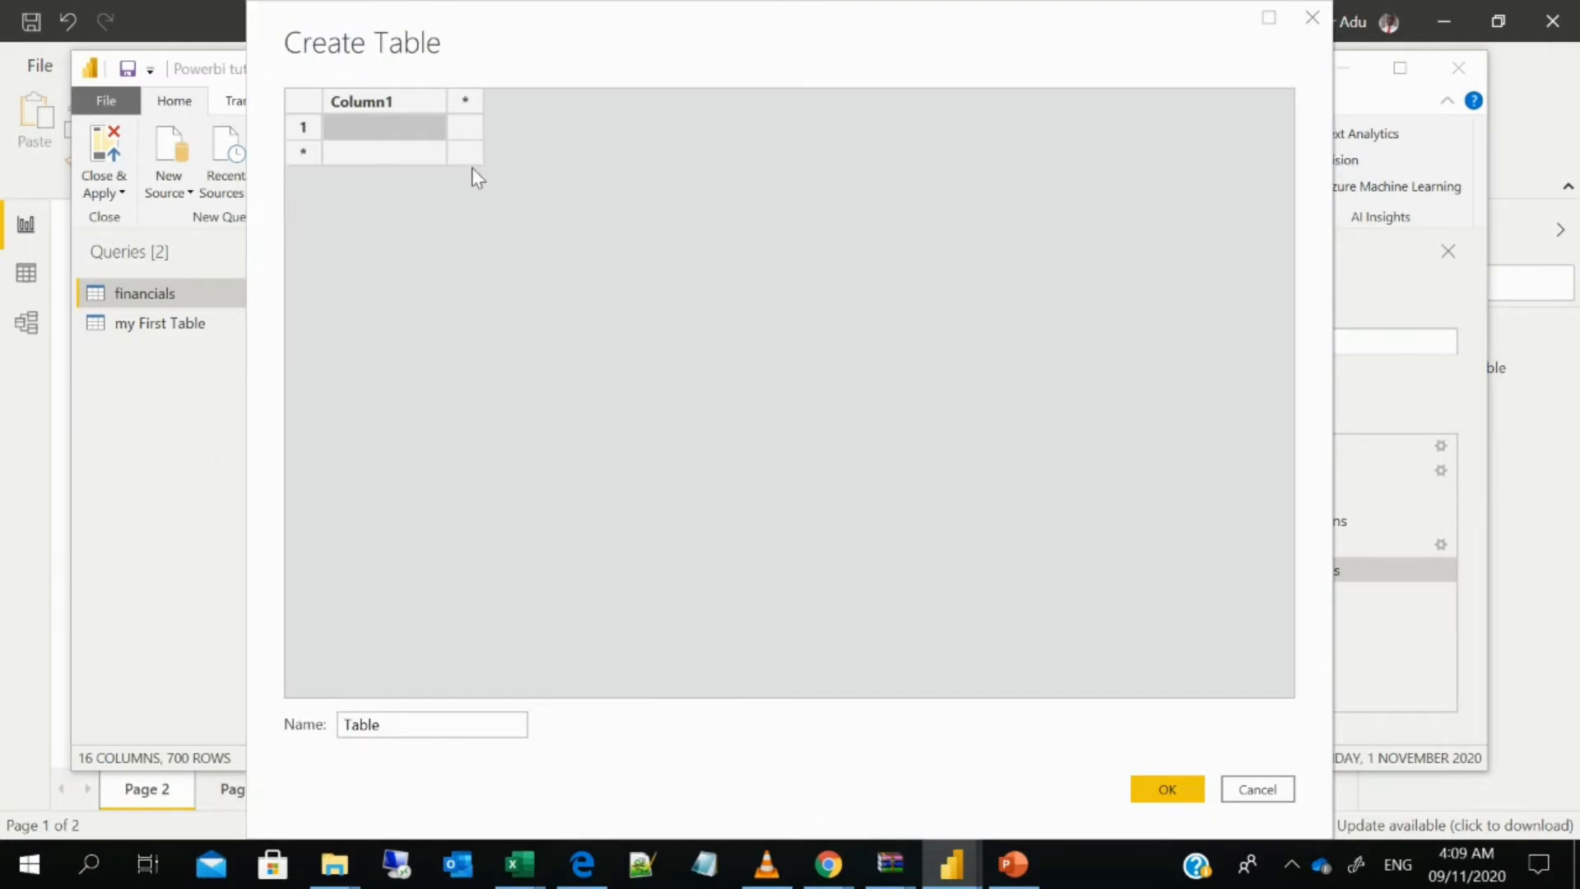
pyautogui.click(1274, 794)
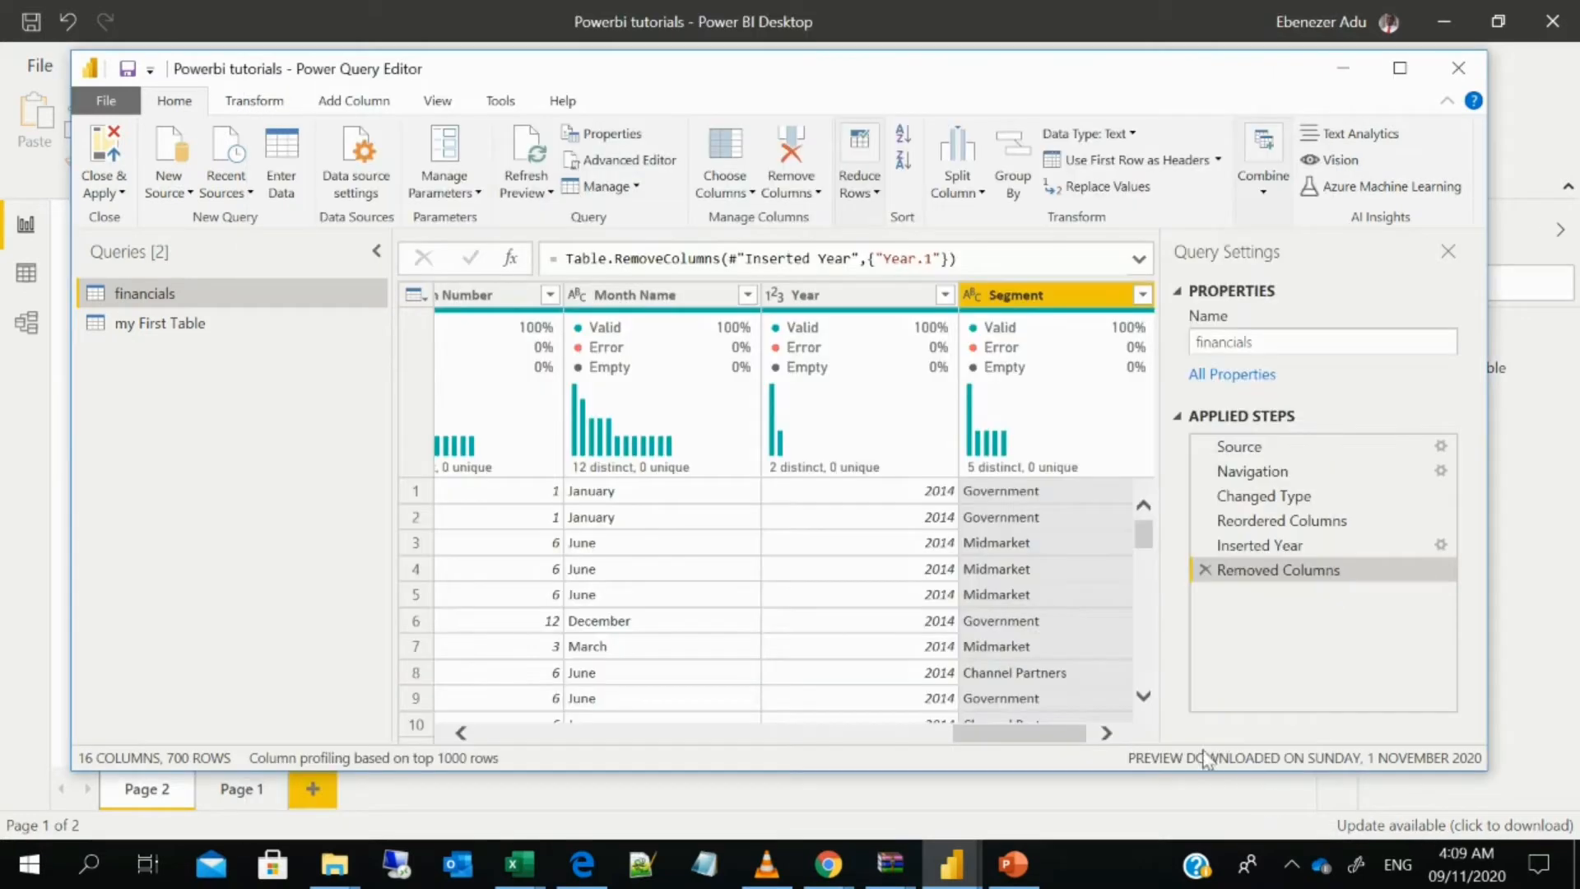
# Check the data source settings of the current file and the source file path of the Excel workbook
pyautogui.click(354, 186)
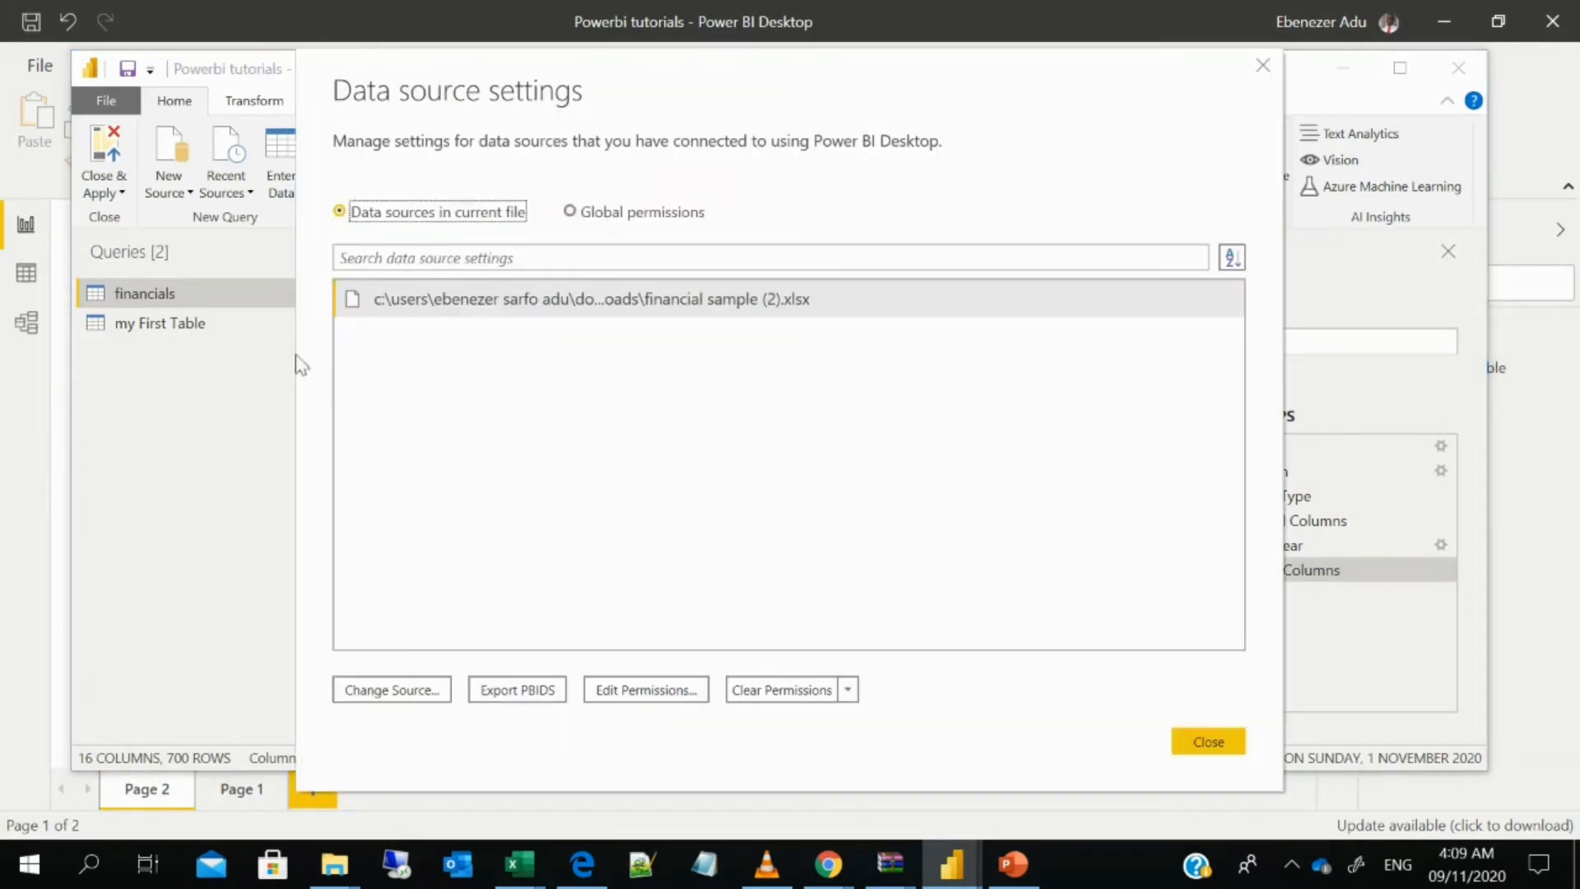
pyautogui.click(380, 691)
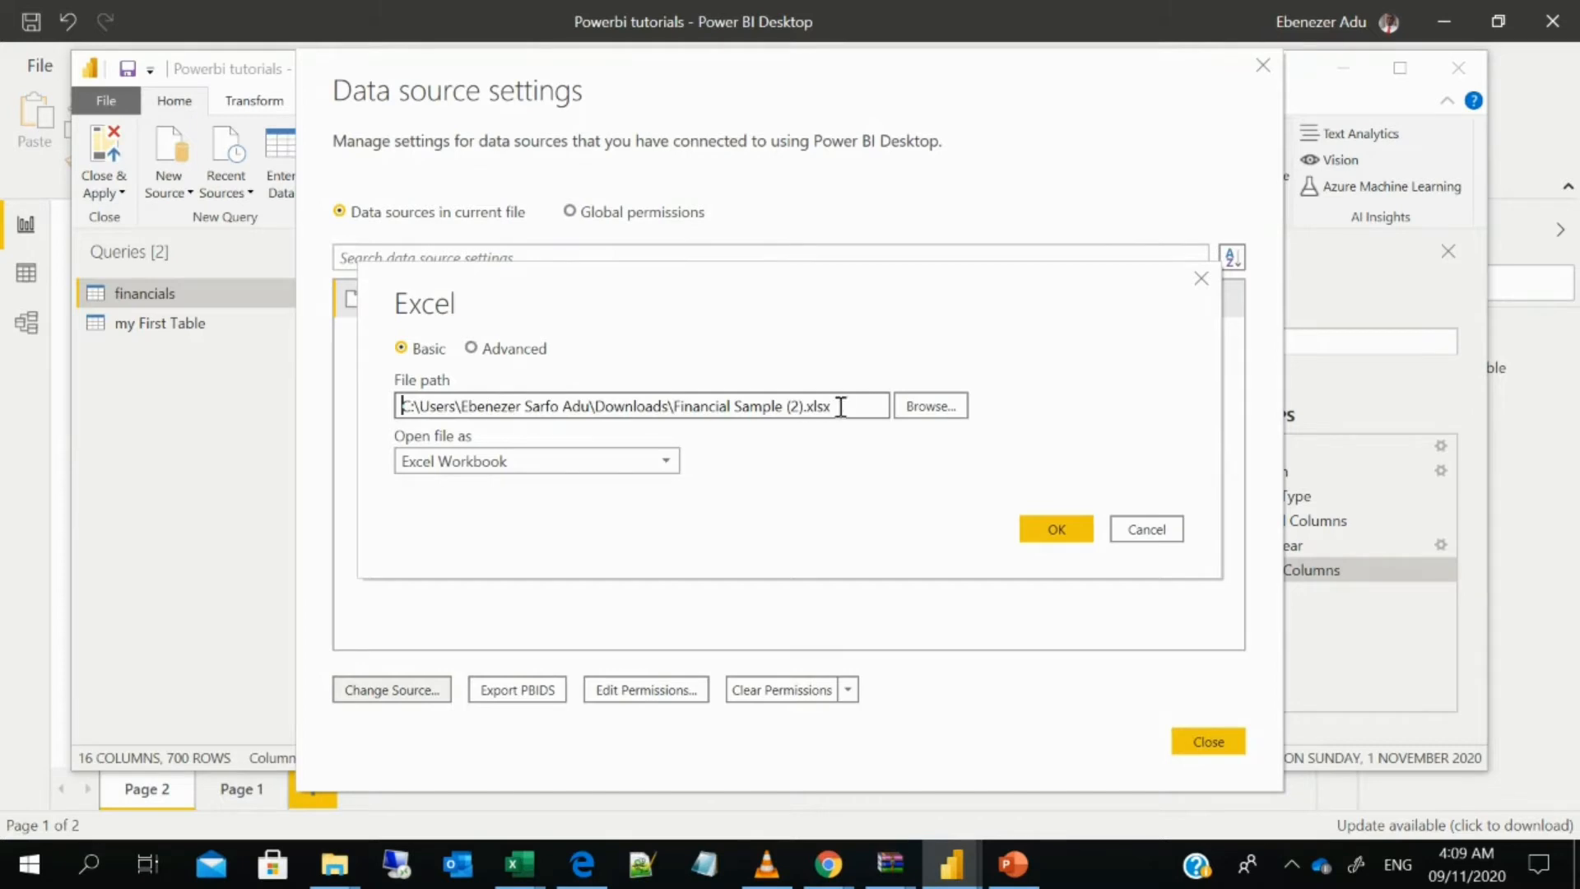
pyautogui.click(1147, 530)
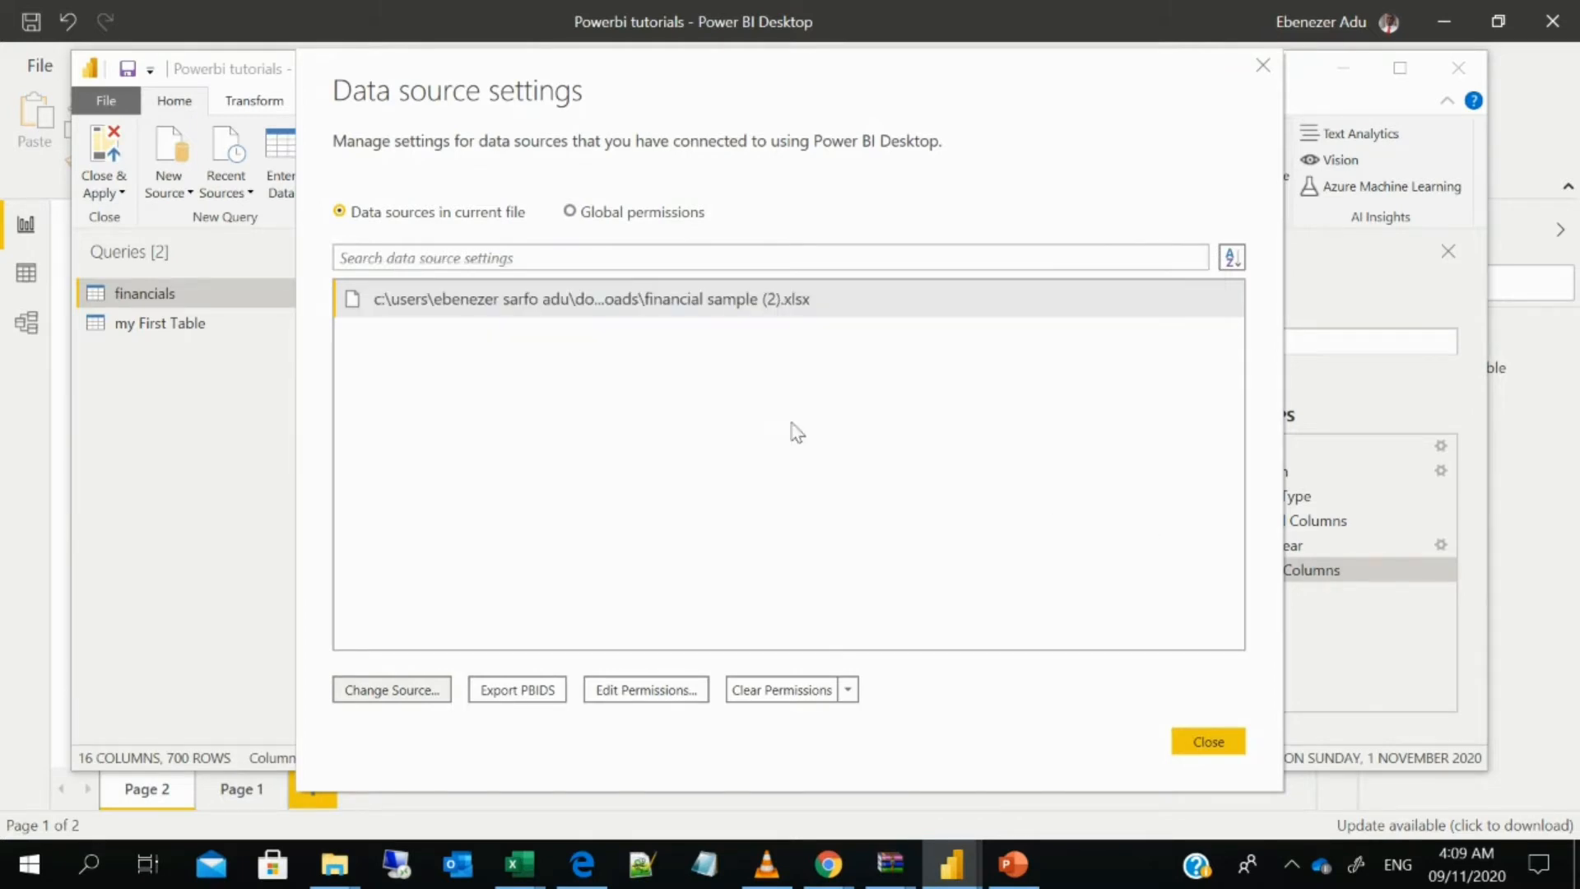
pyautogui.click(1224, 751)
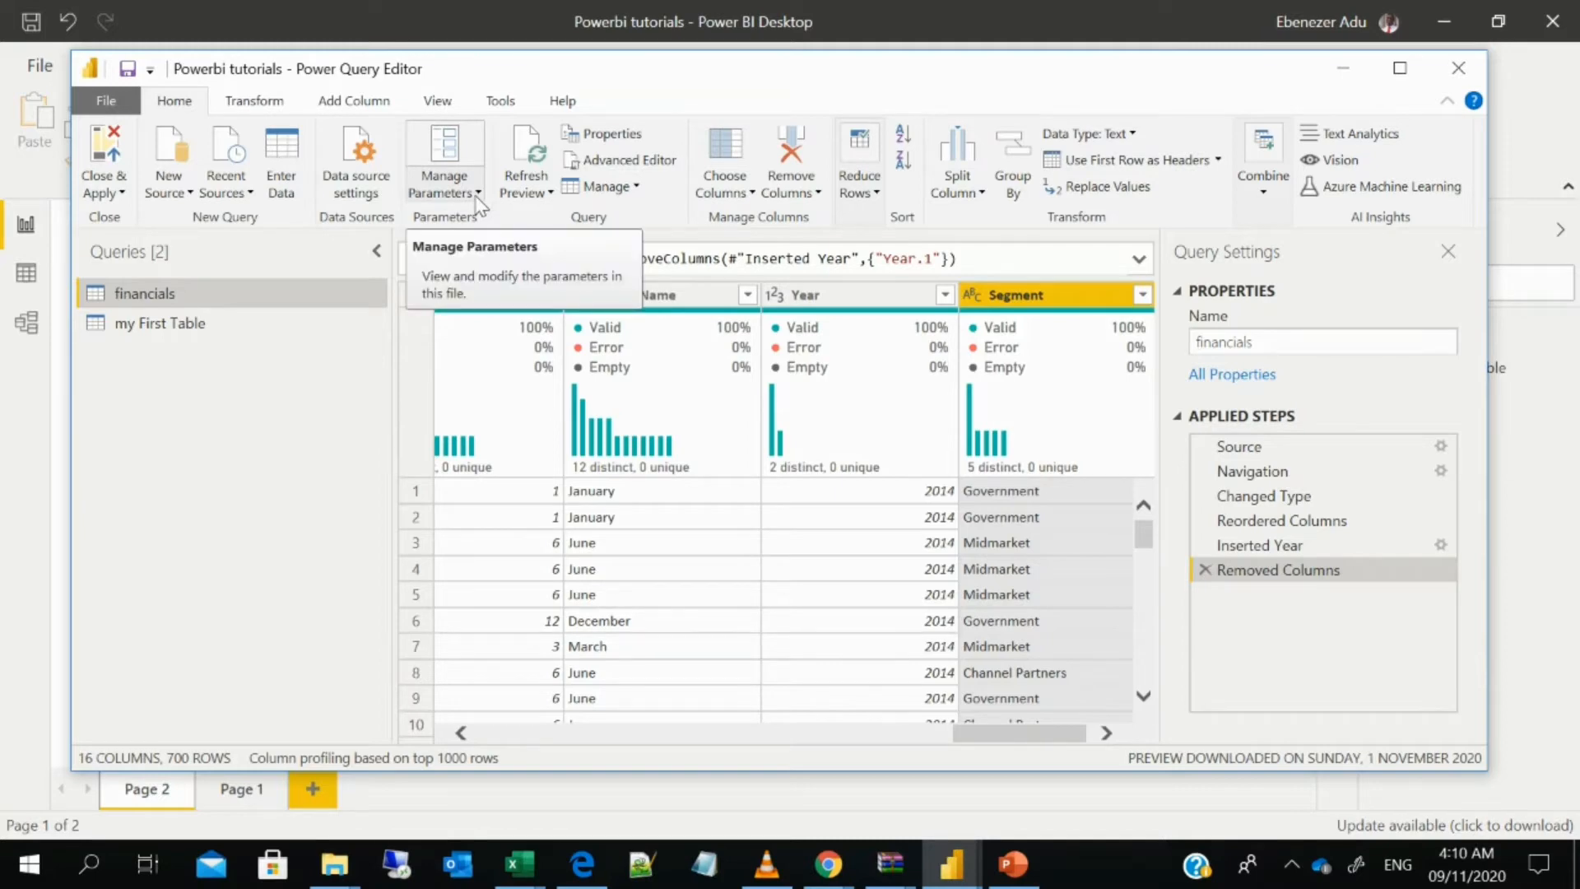
# Review the preview refresh options and the properties of the financials query
pyautogui.click(529, 195)
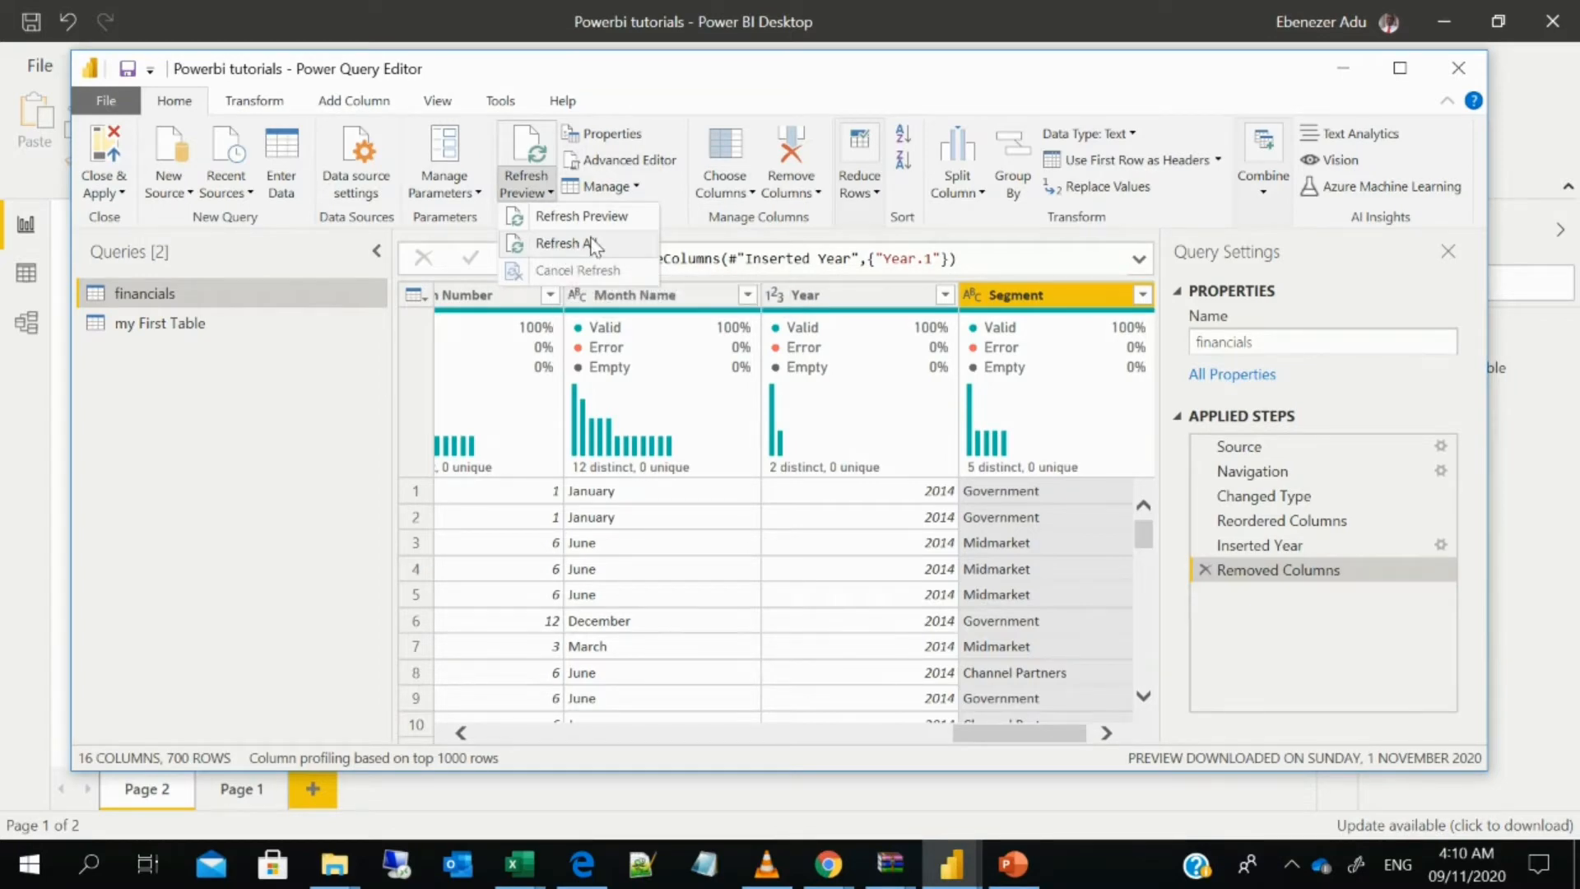
pyautogui.click(613, 132)
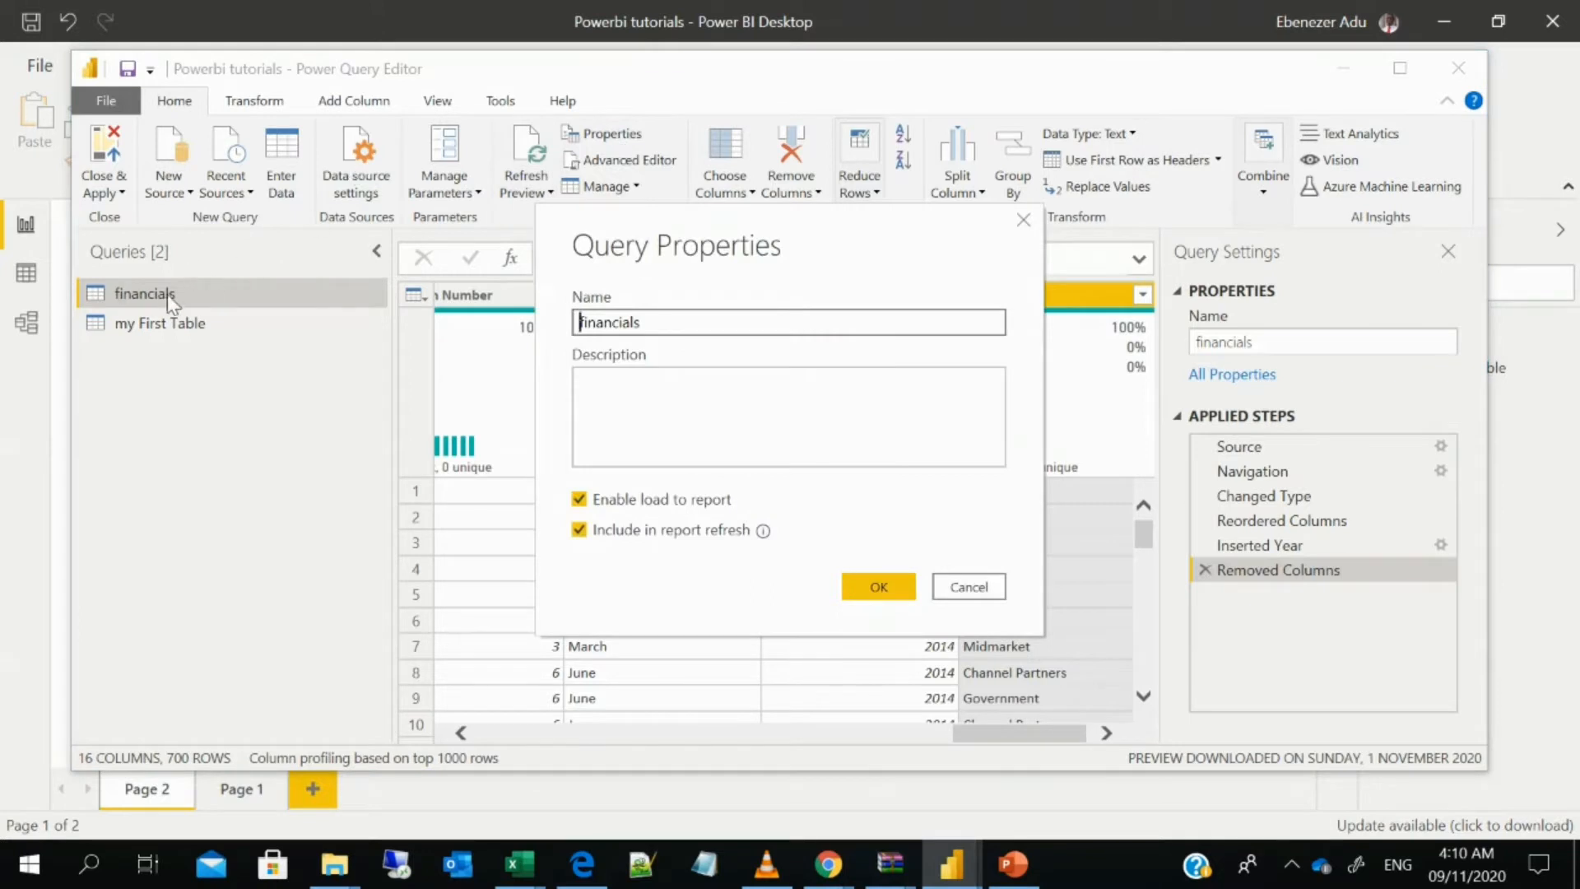
pyautogui.click(968, 587)
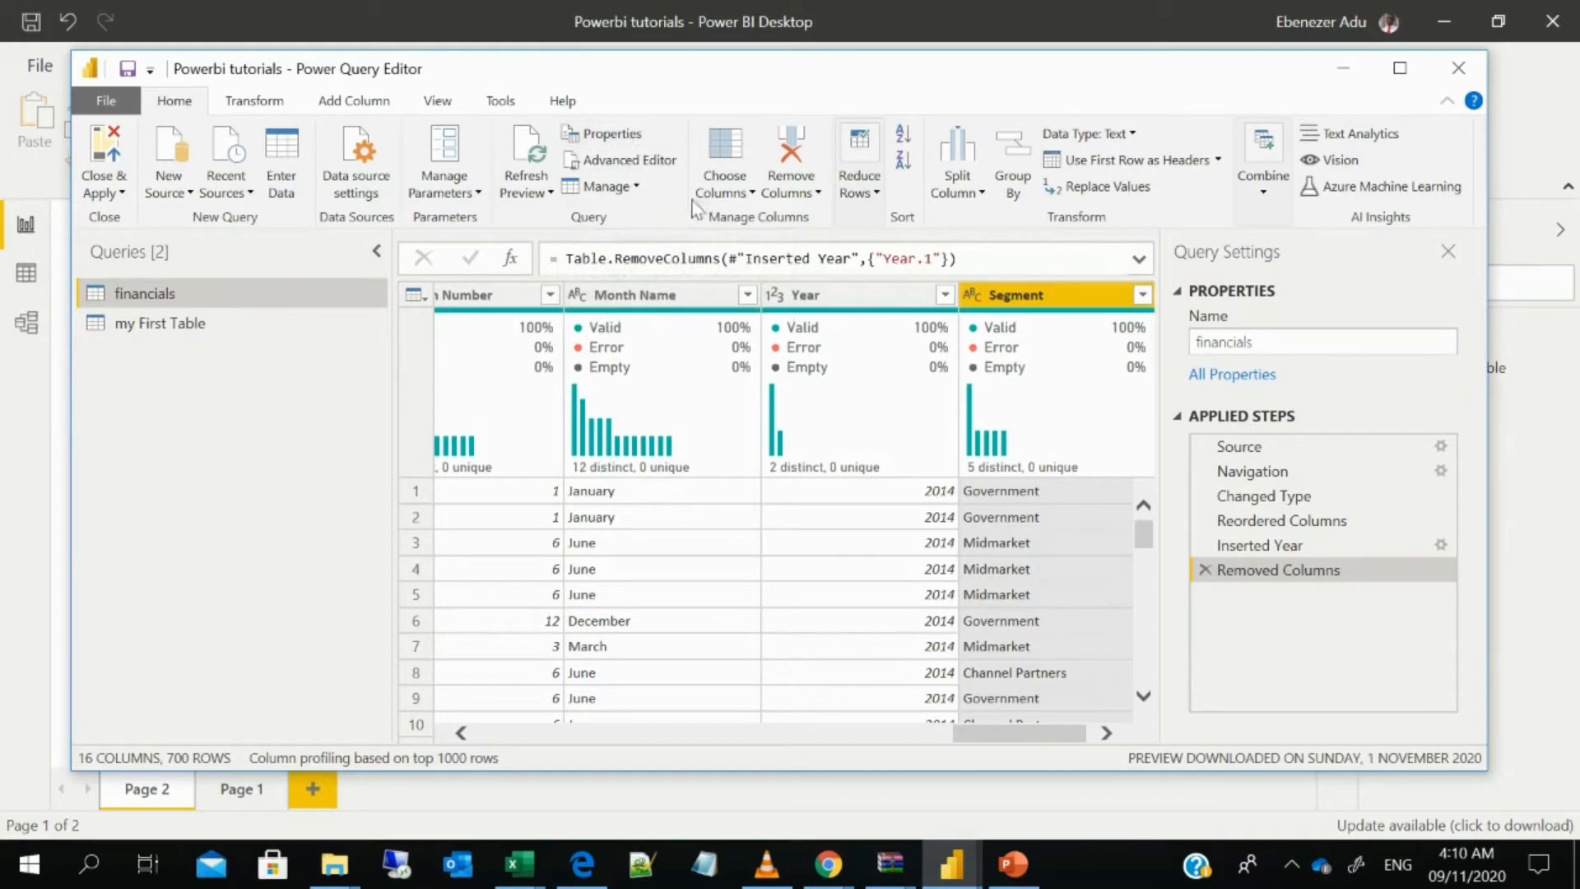
# Inspect the financials query's code in the Advanced Editor and the options for managing the query
pyautogui.click(605, 160)
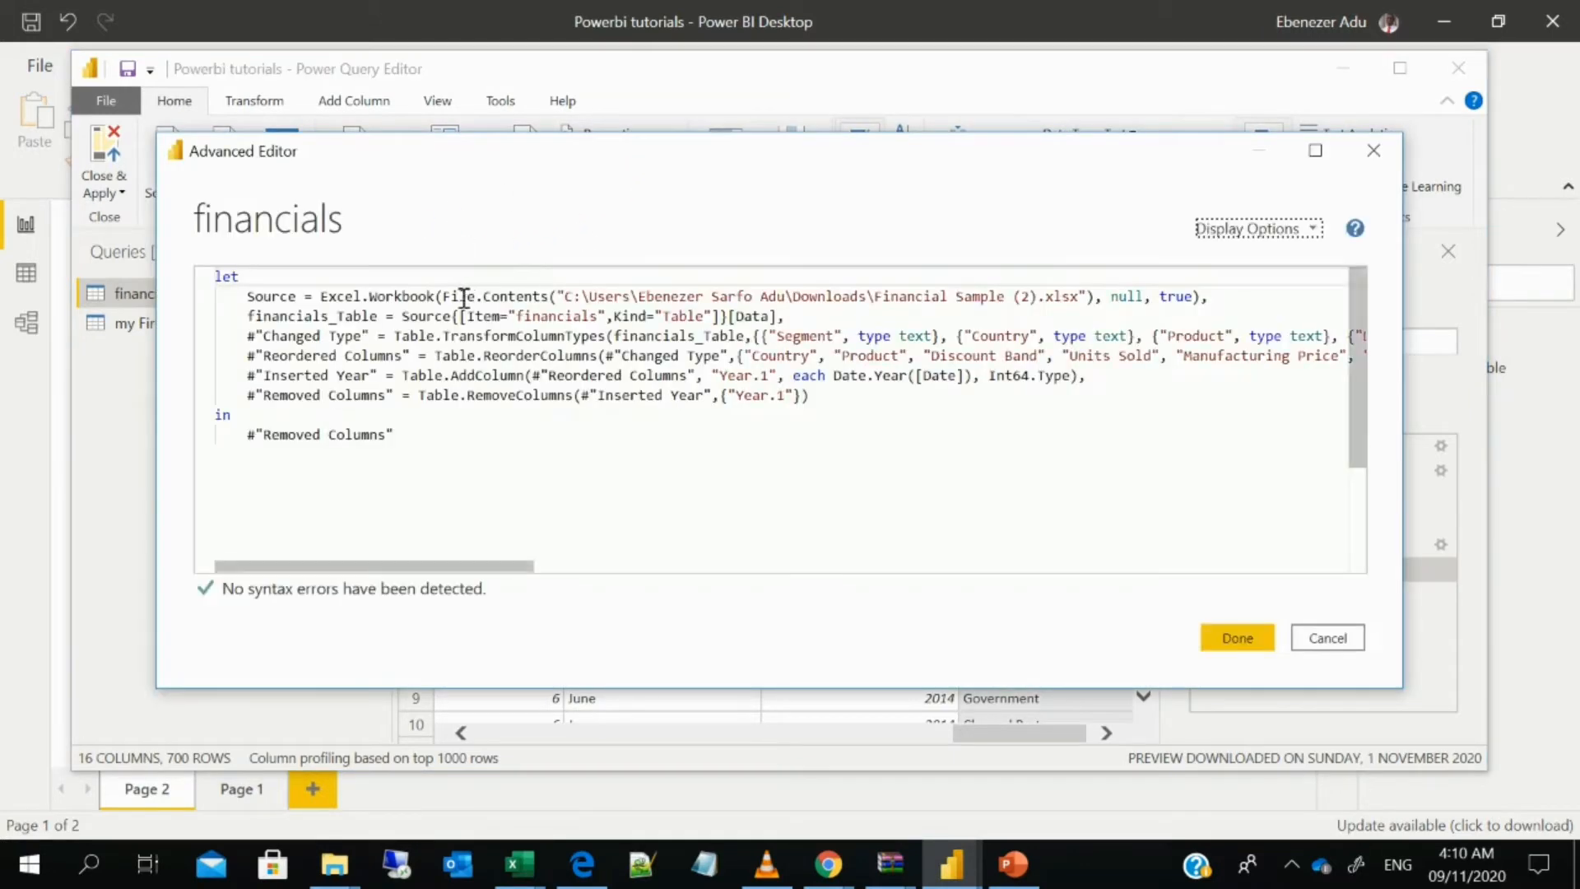
pyautogui.click(1300, 636)
pyautogui.click(1301, 638)
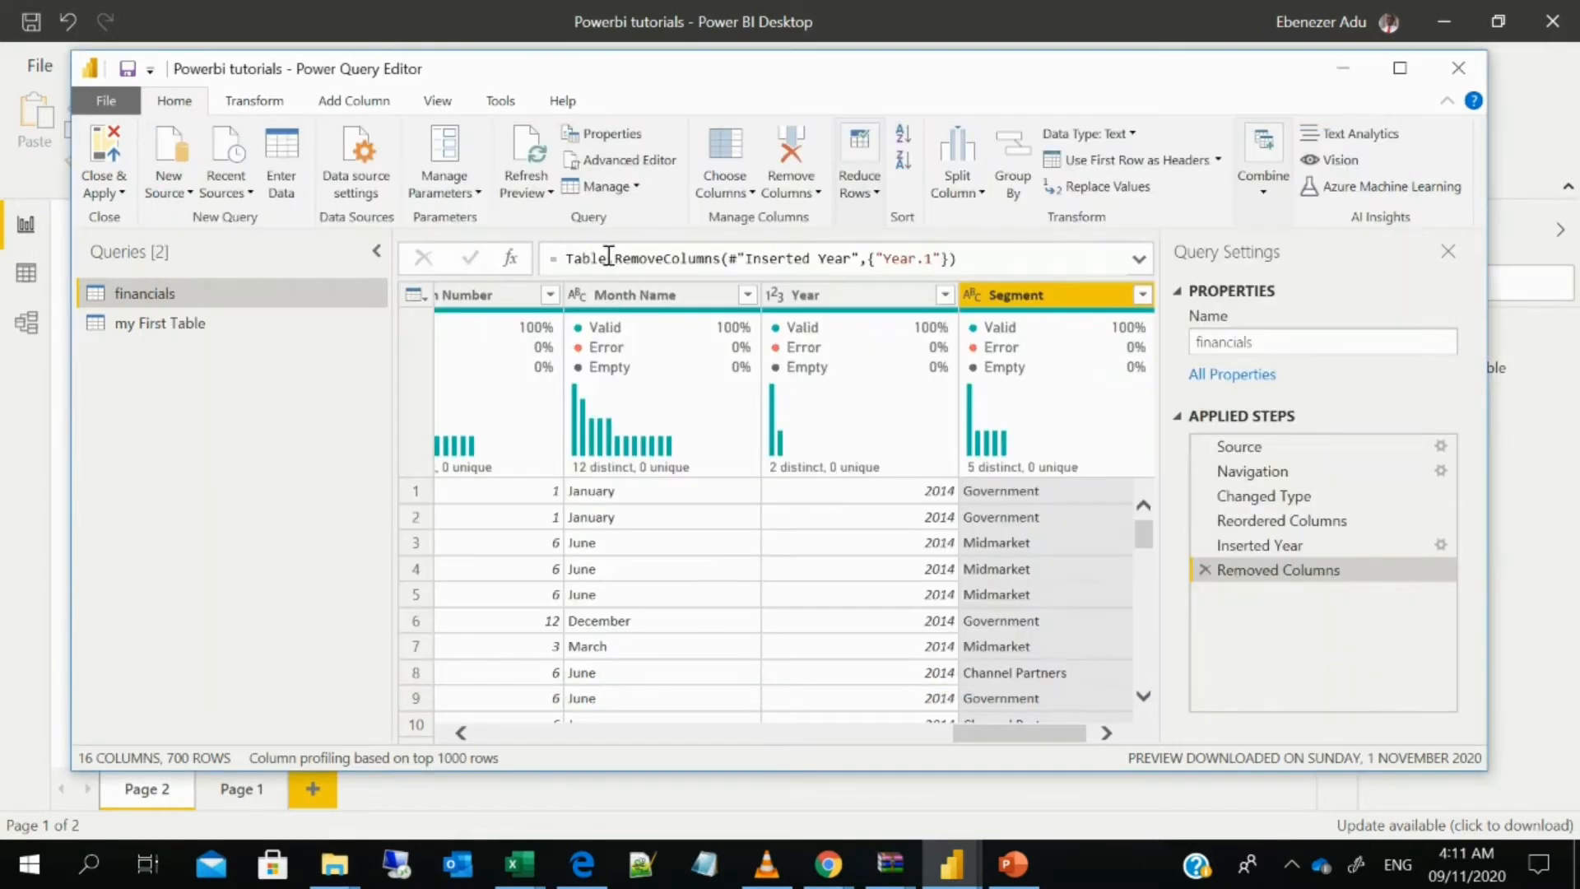
pyautogui.click(609, 186)
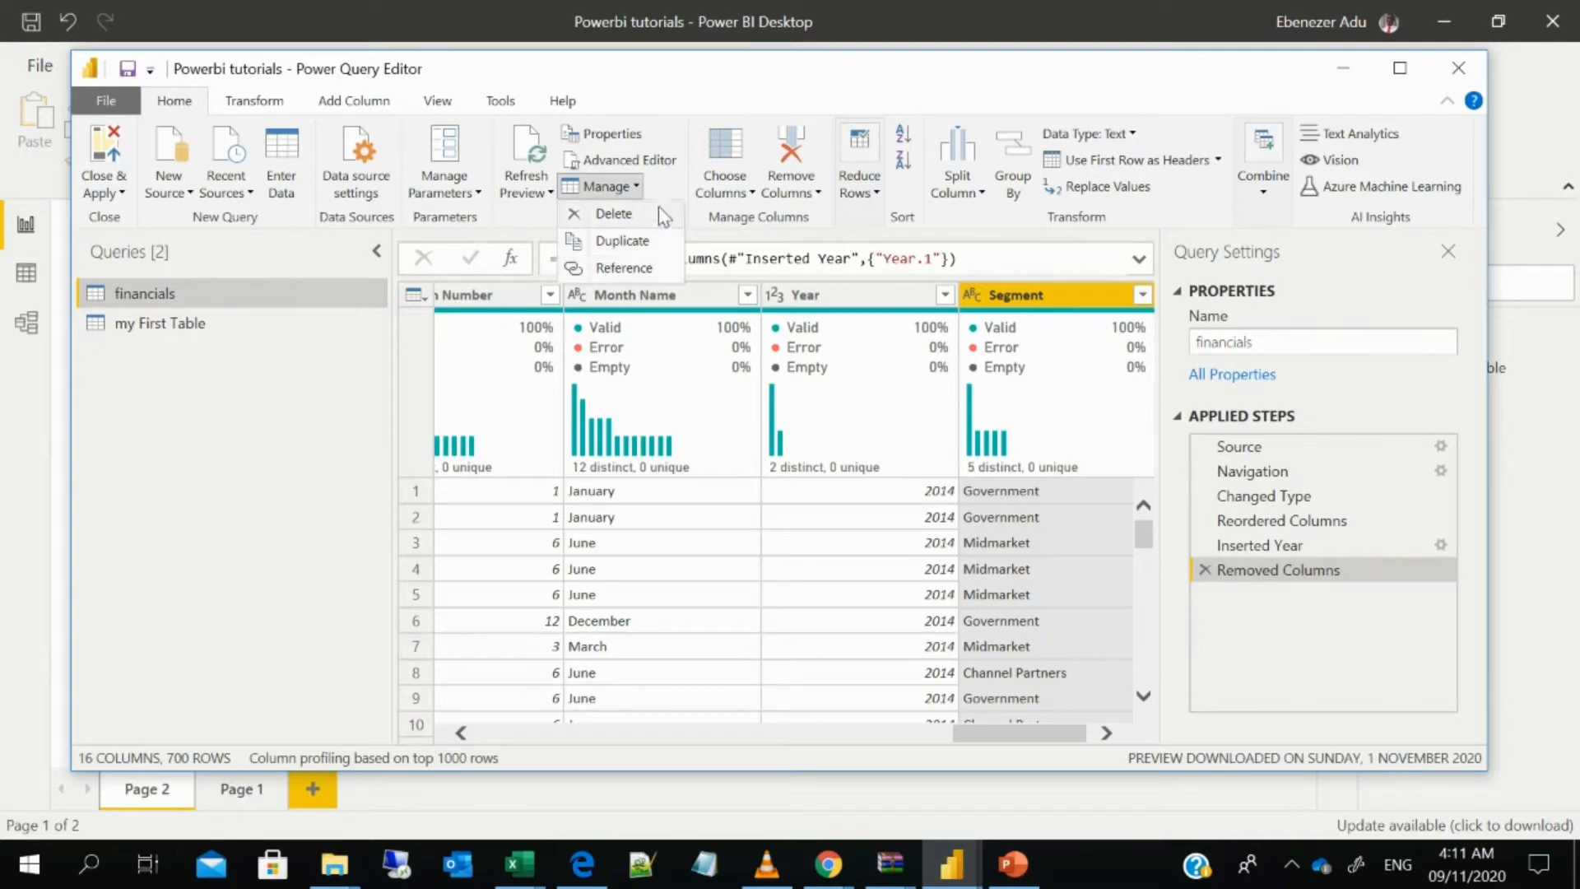
pyautogui.click(679, 194)
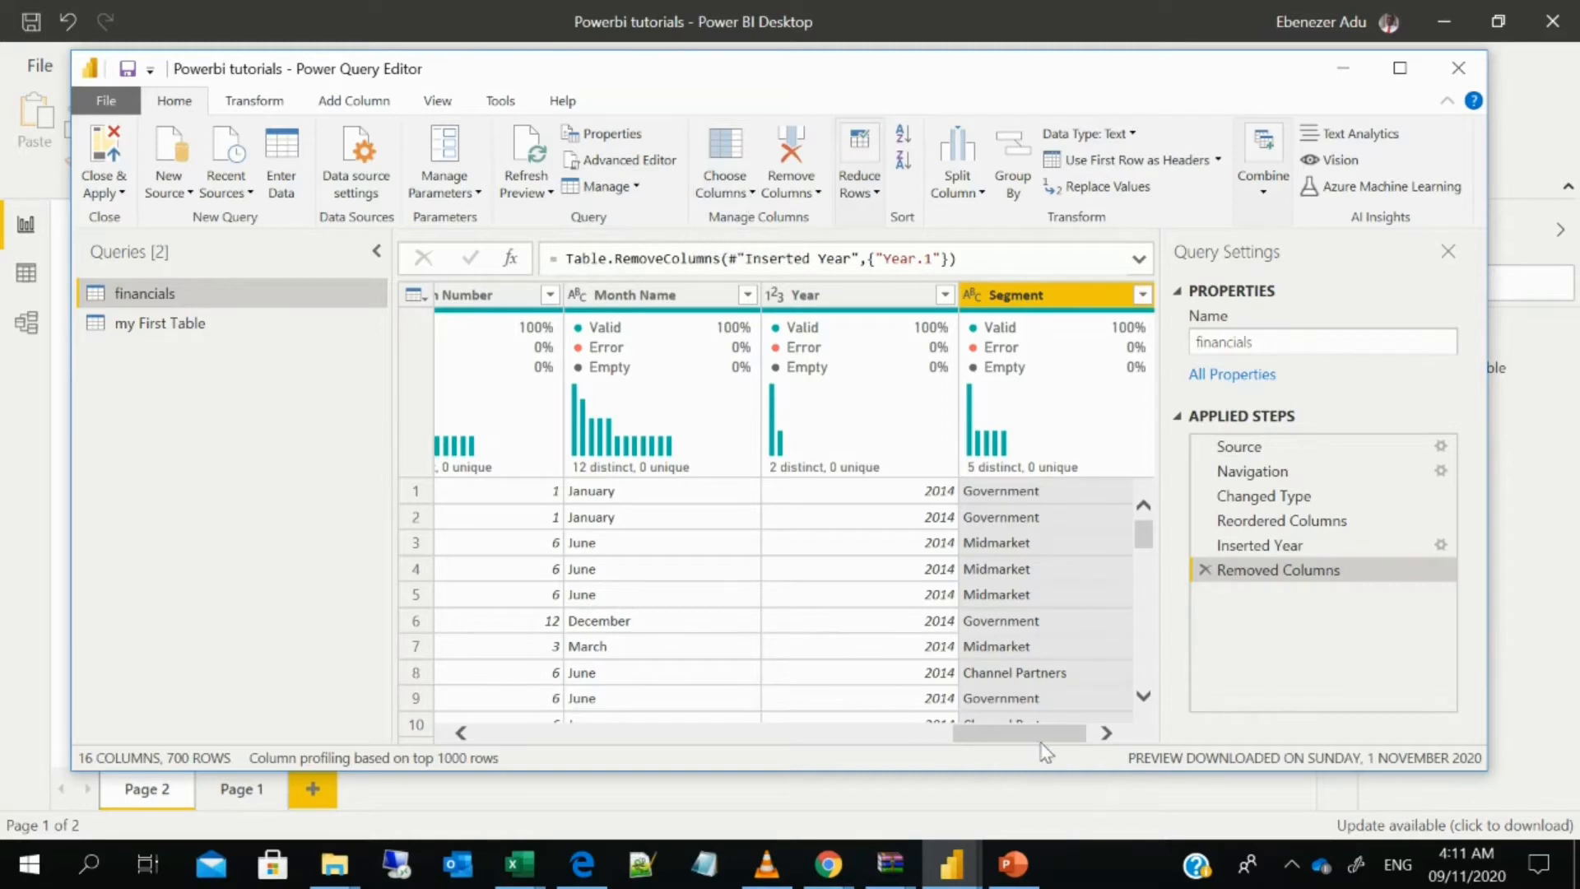
# Look through the Go to Column list of the financials query without jumping to a column
pyautogui.moveTo(1047, 733); pyautogui.dragTo(569, 732)
pyautogui.click(725, 182)
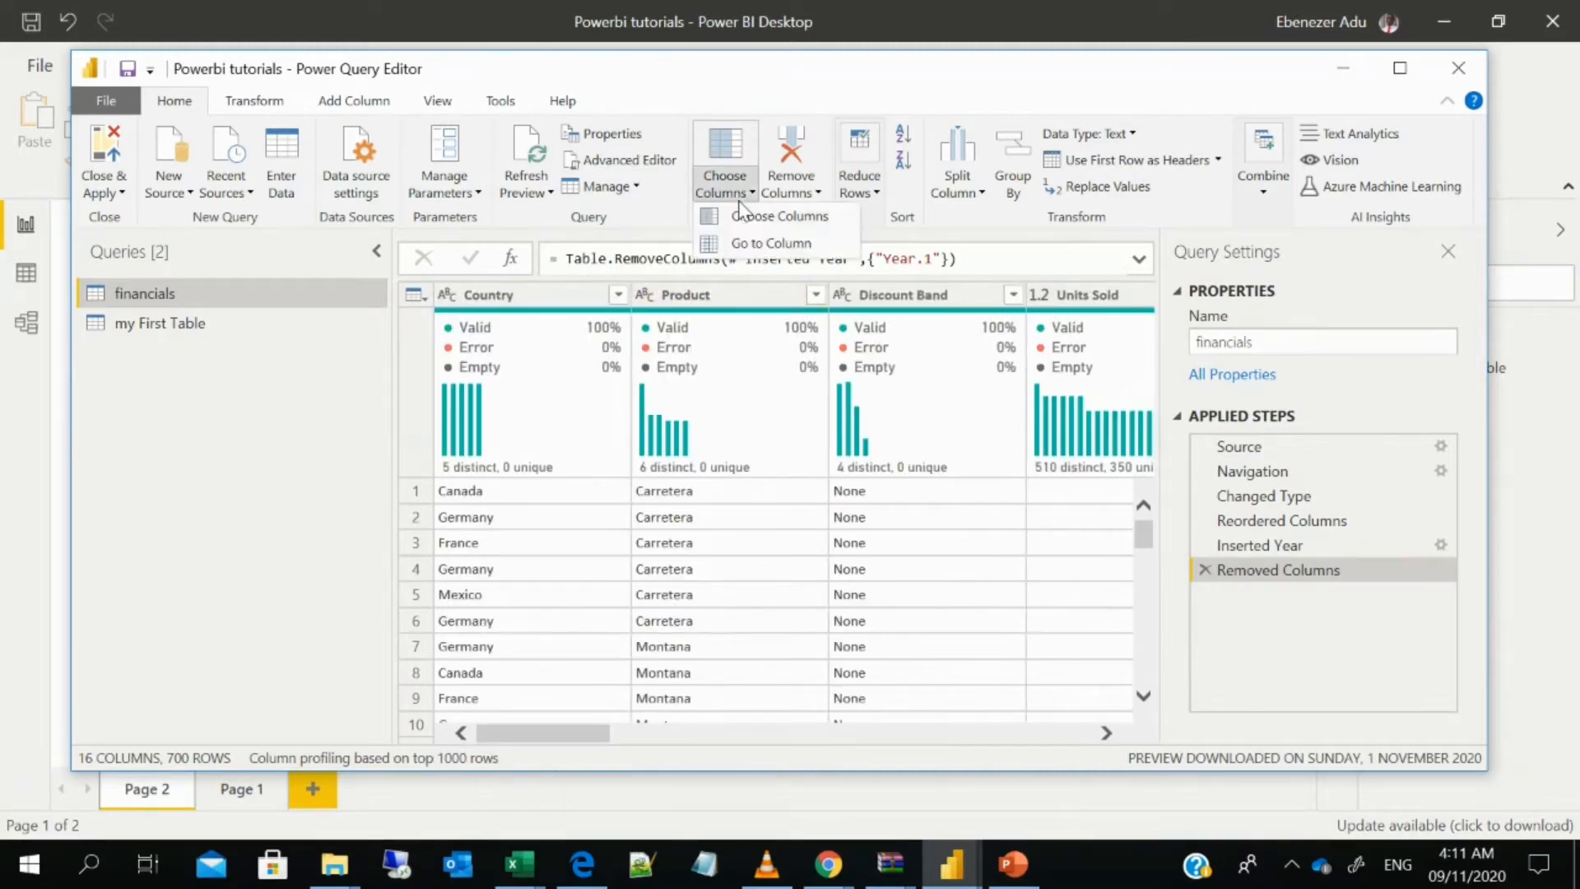
pyautogui.click(749, 234)
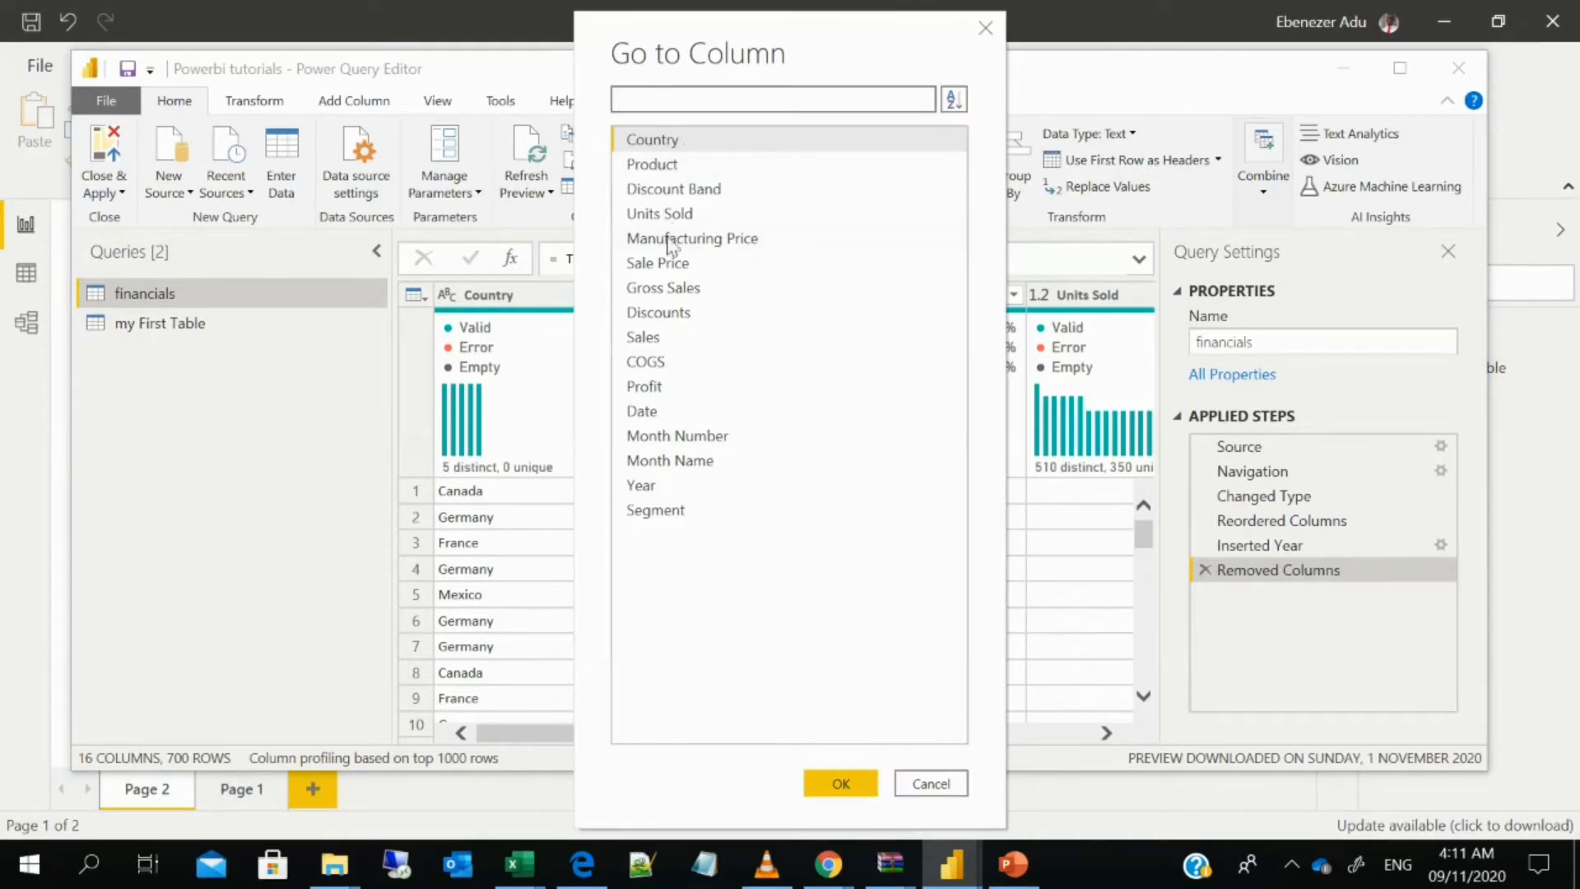
pyautogui.click(930, 782)
pyautogui.moveTo(545, 728); pyautogui.dragTo(570, 755)
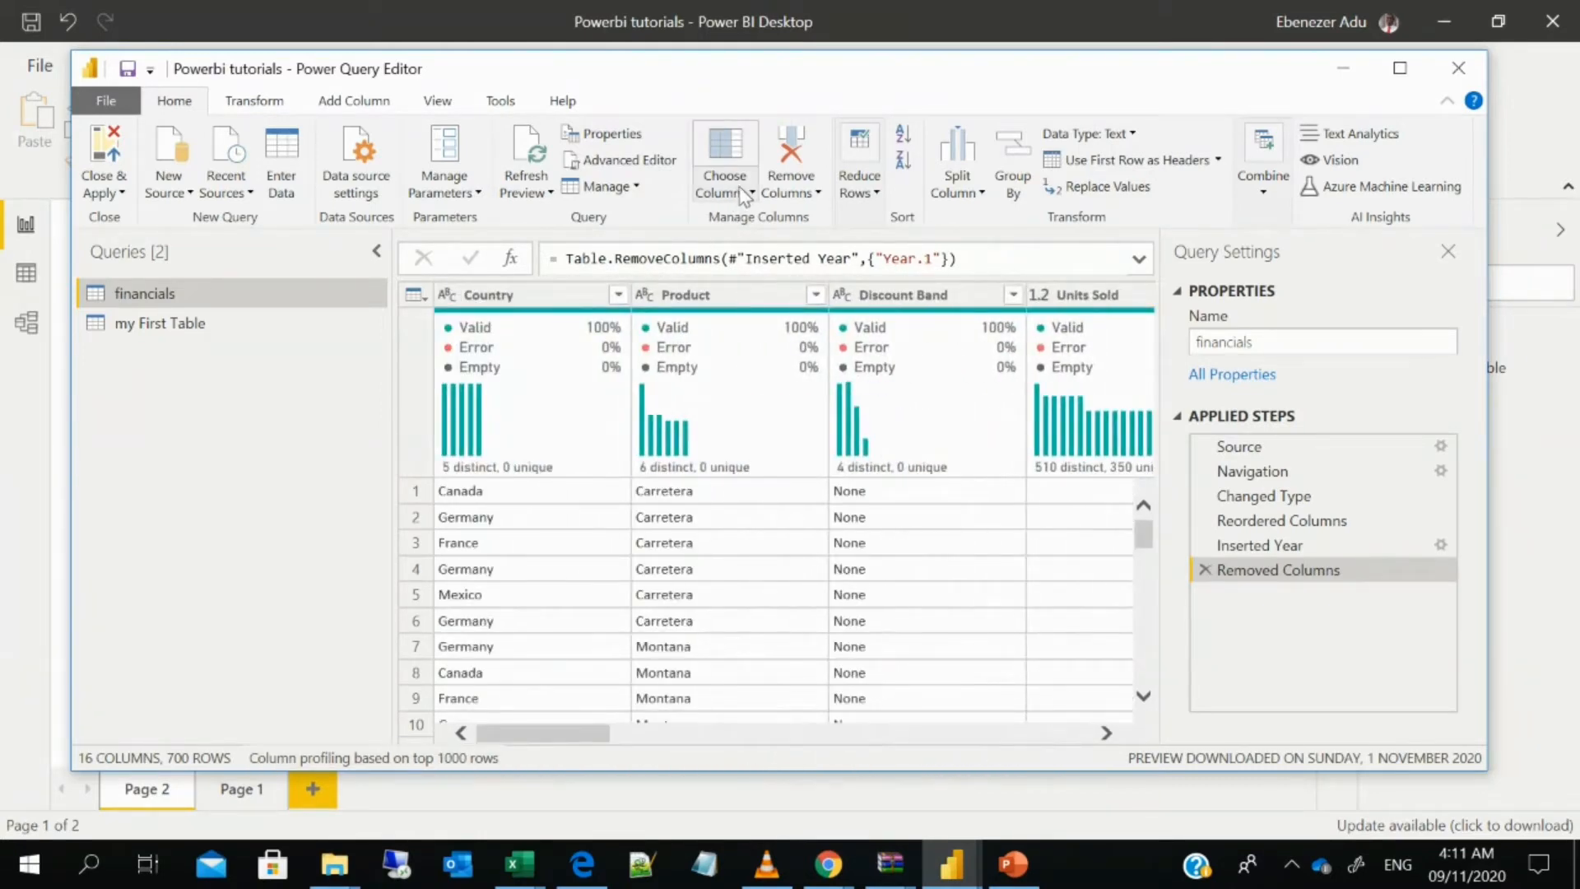
# Remove the Segment column, and undo it by deleting the Removed Columns applied step
pyautogui.click(808, 203)
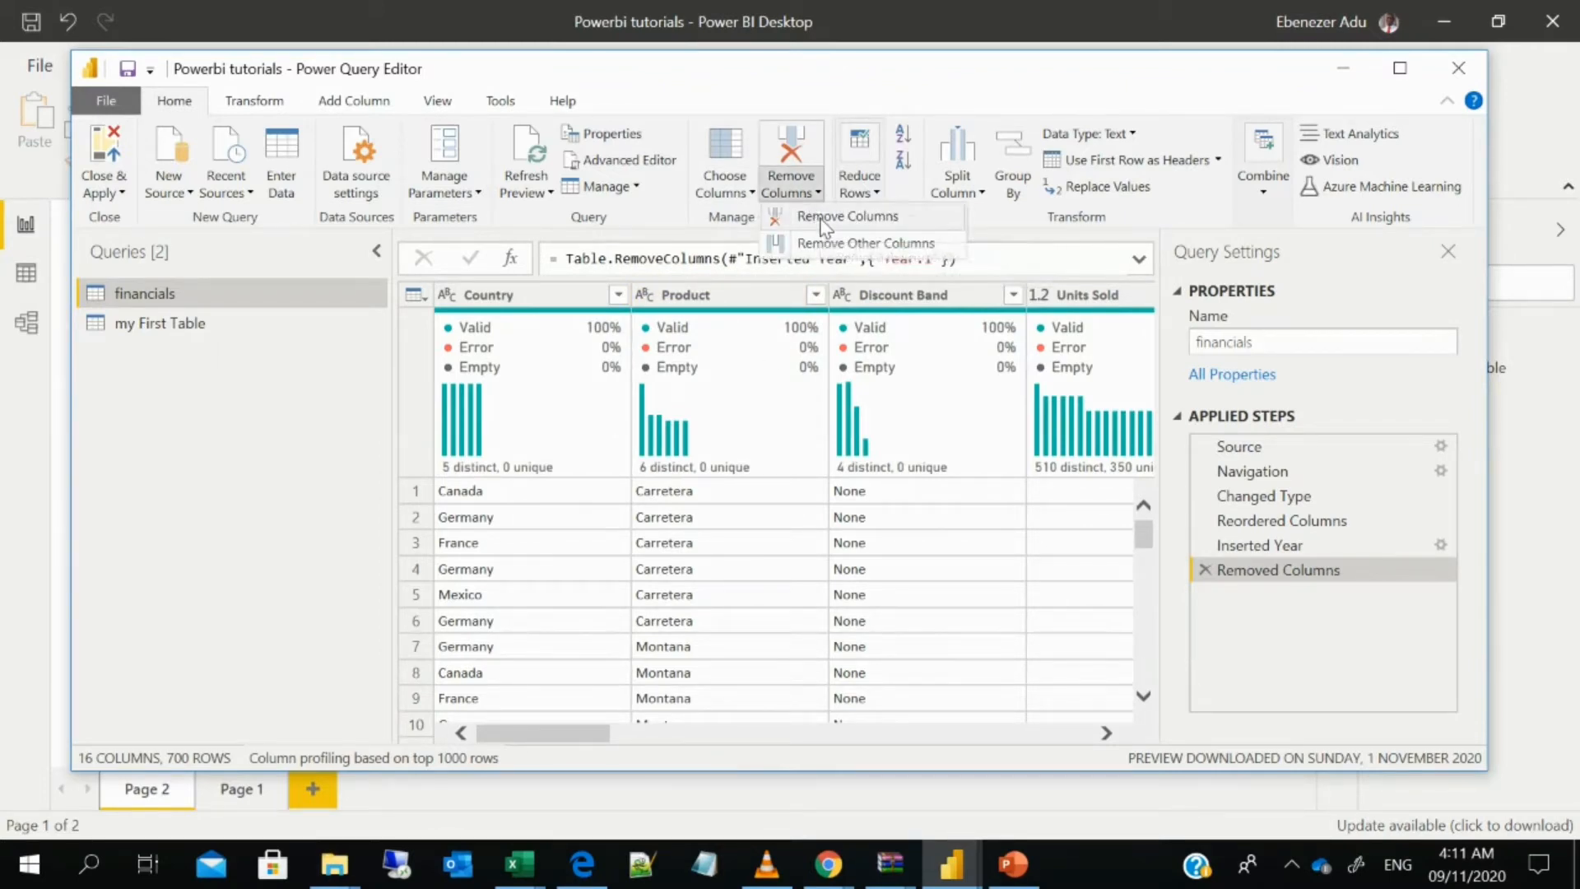
pyautogui.click(822, 217)
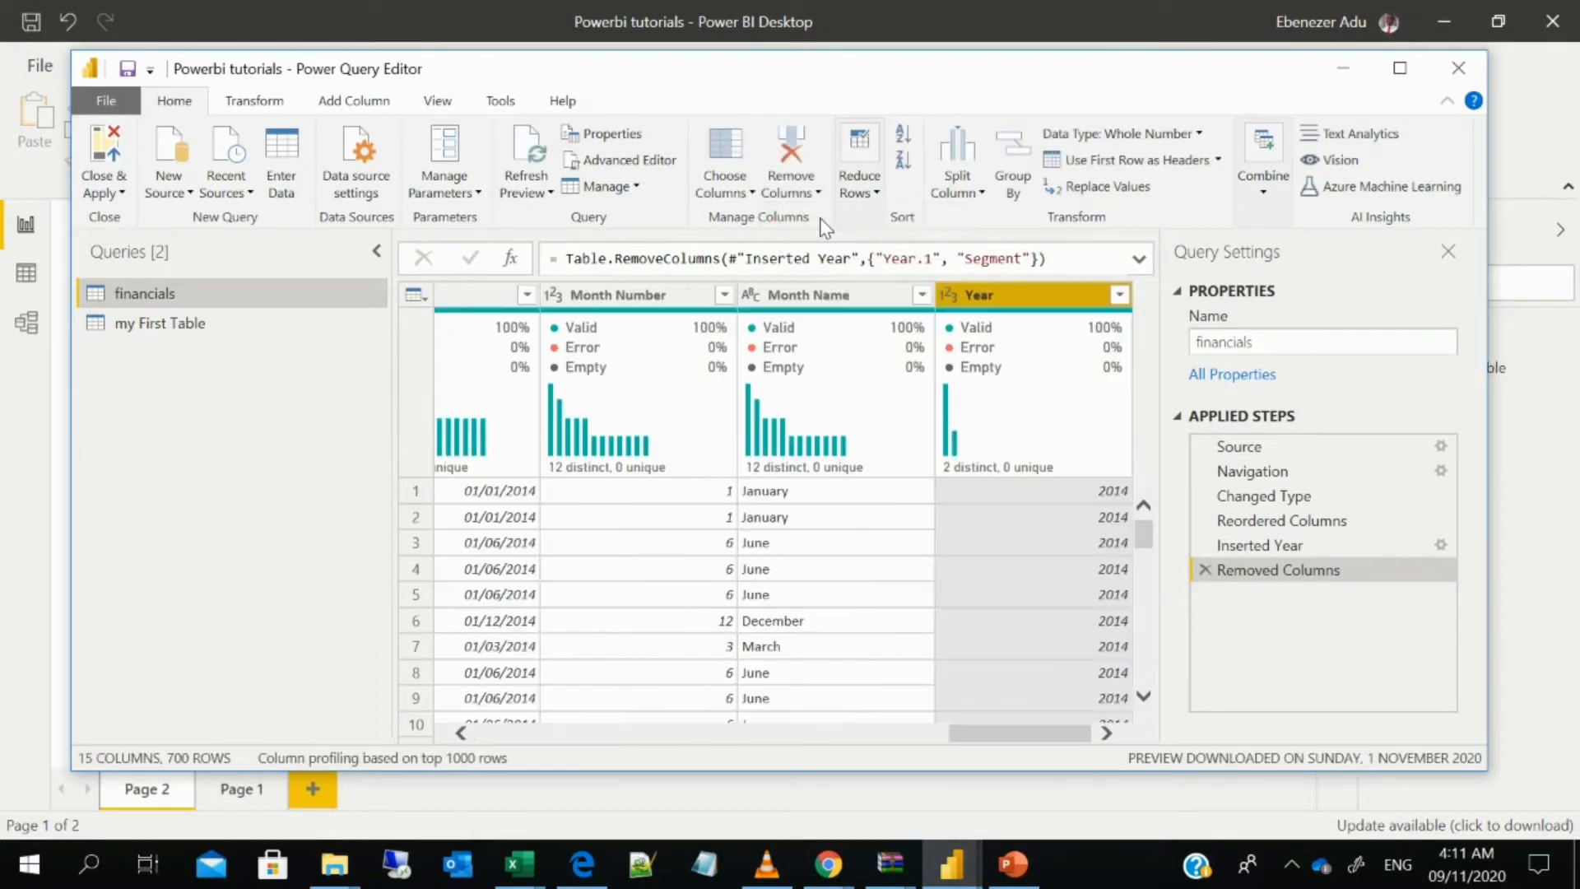
pyautogui.click(1203, 570)
pyautogui.moveTo(957, 743); pyautogui.dragTo(441, 729)
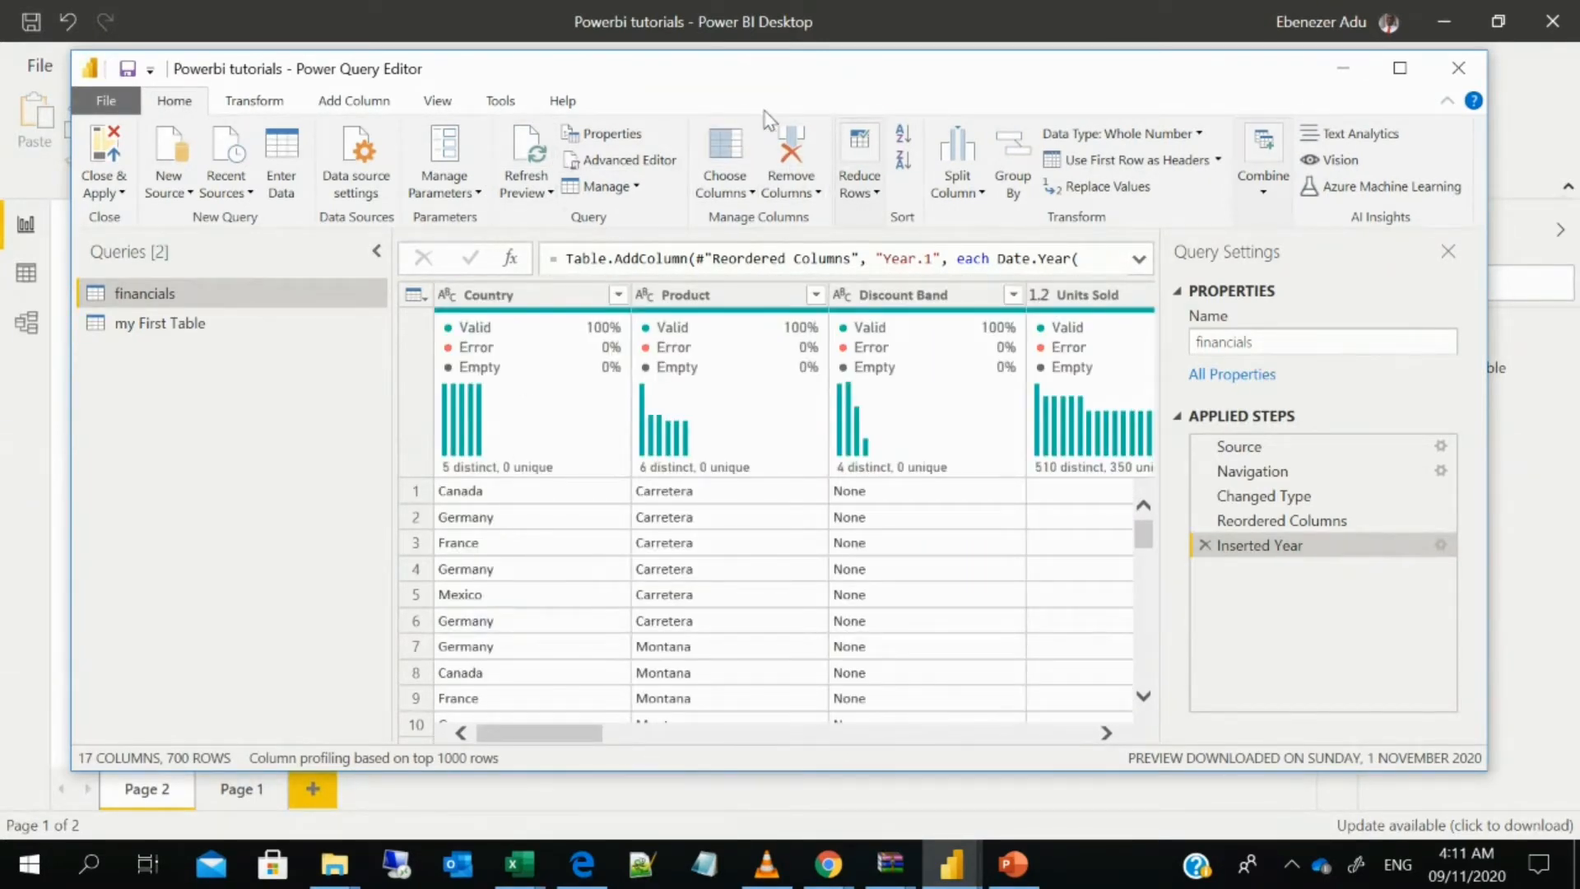
# Remove the Country column, and undo it by deleting the new Removed Columns applied step
pyautogui.rightClick(538, 311)
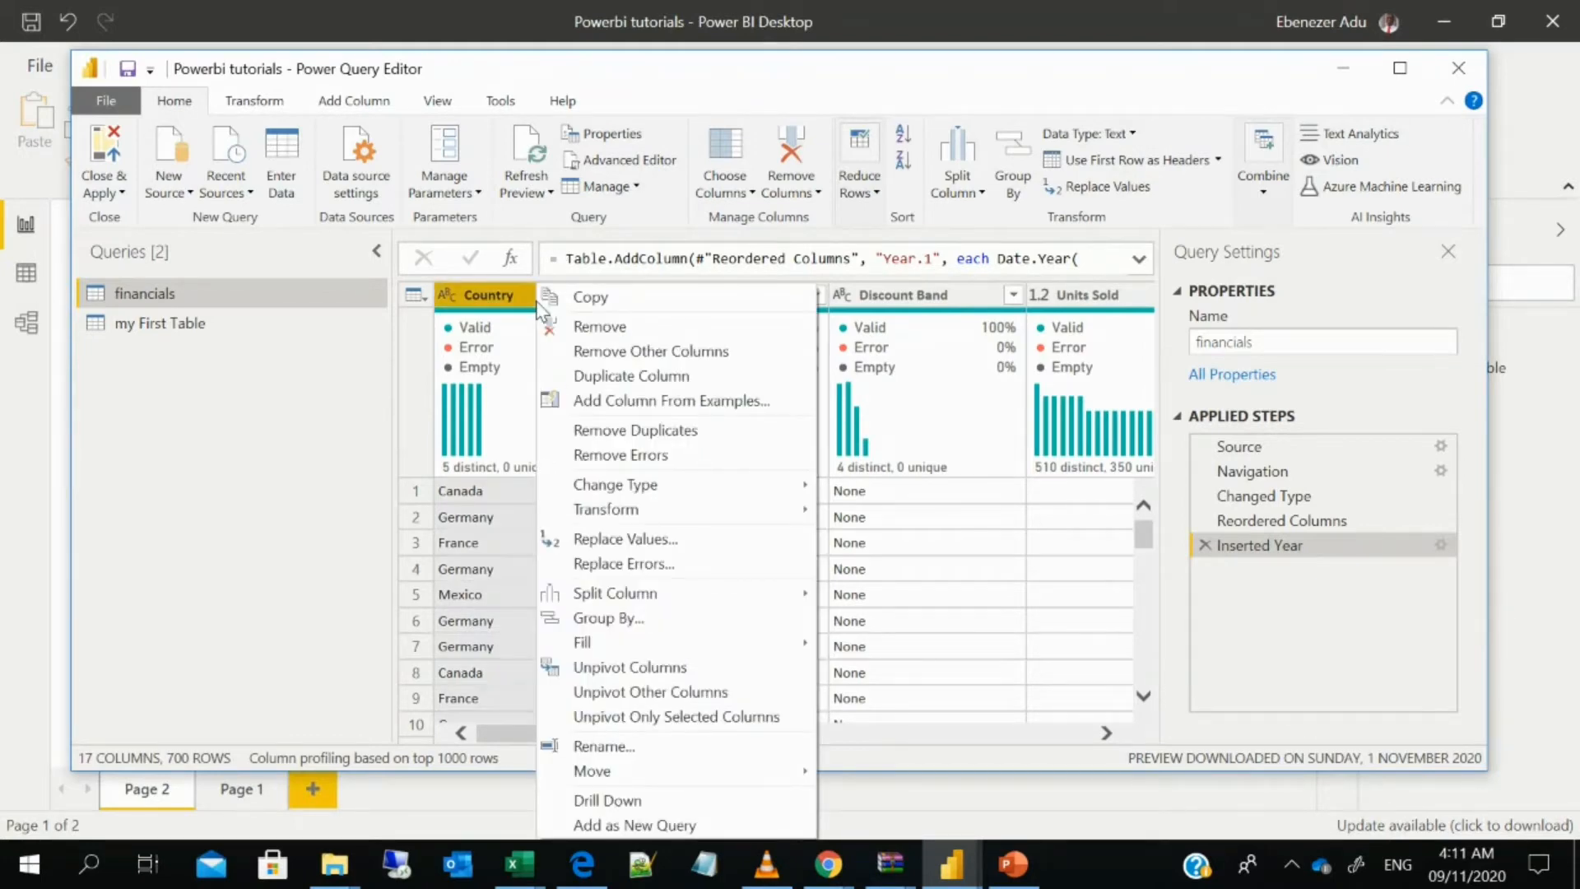
pyautogui.click(852, 68)
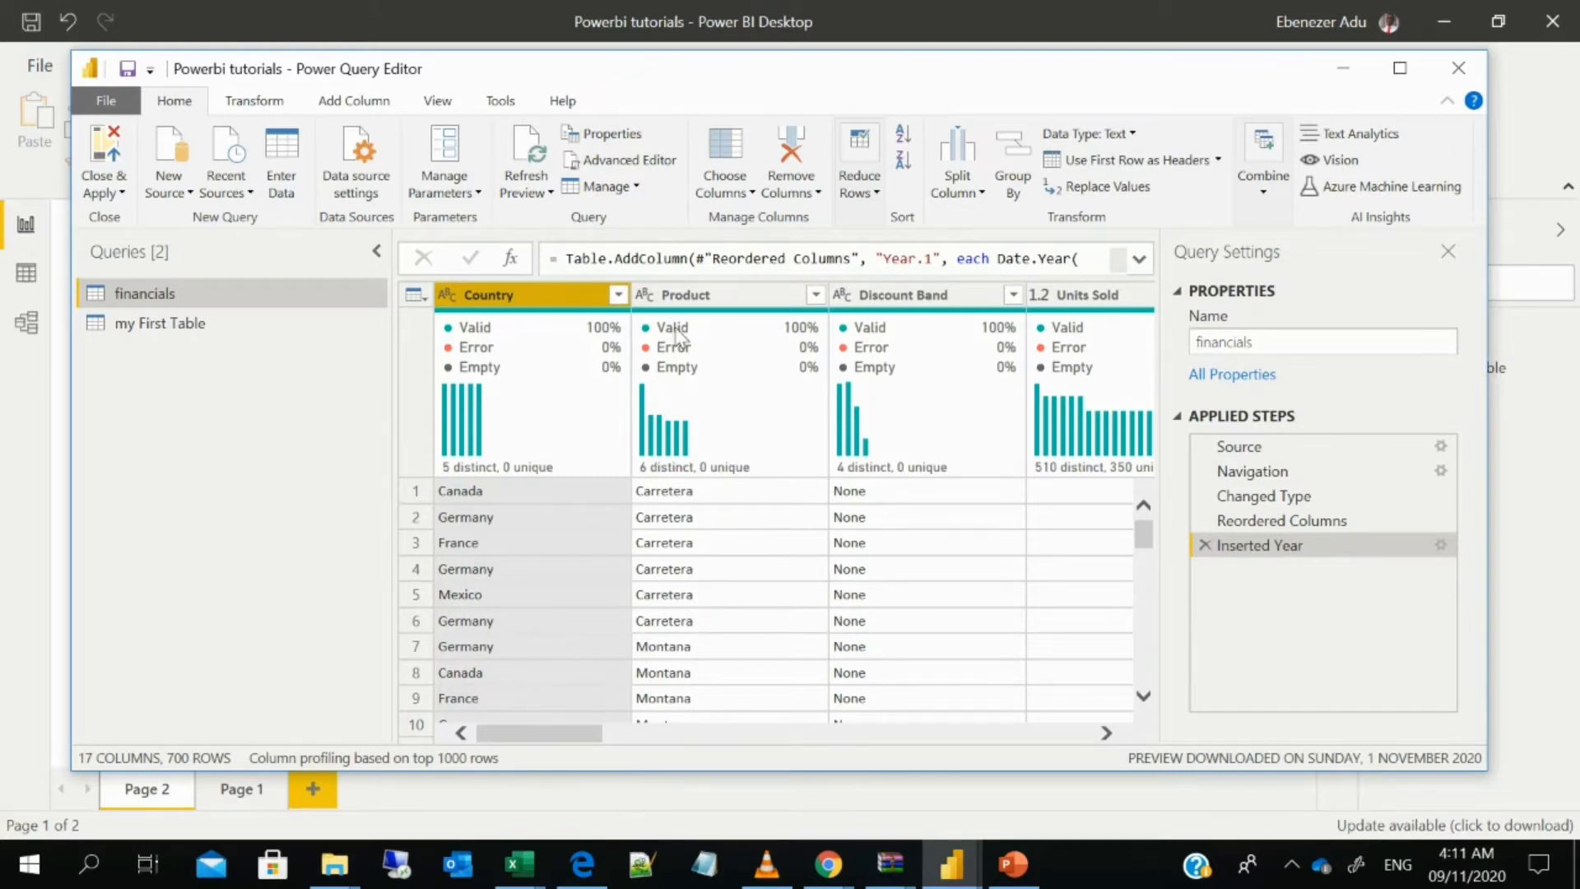
pyautogui.rightClick(530, 301)
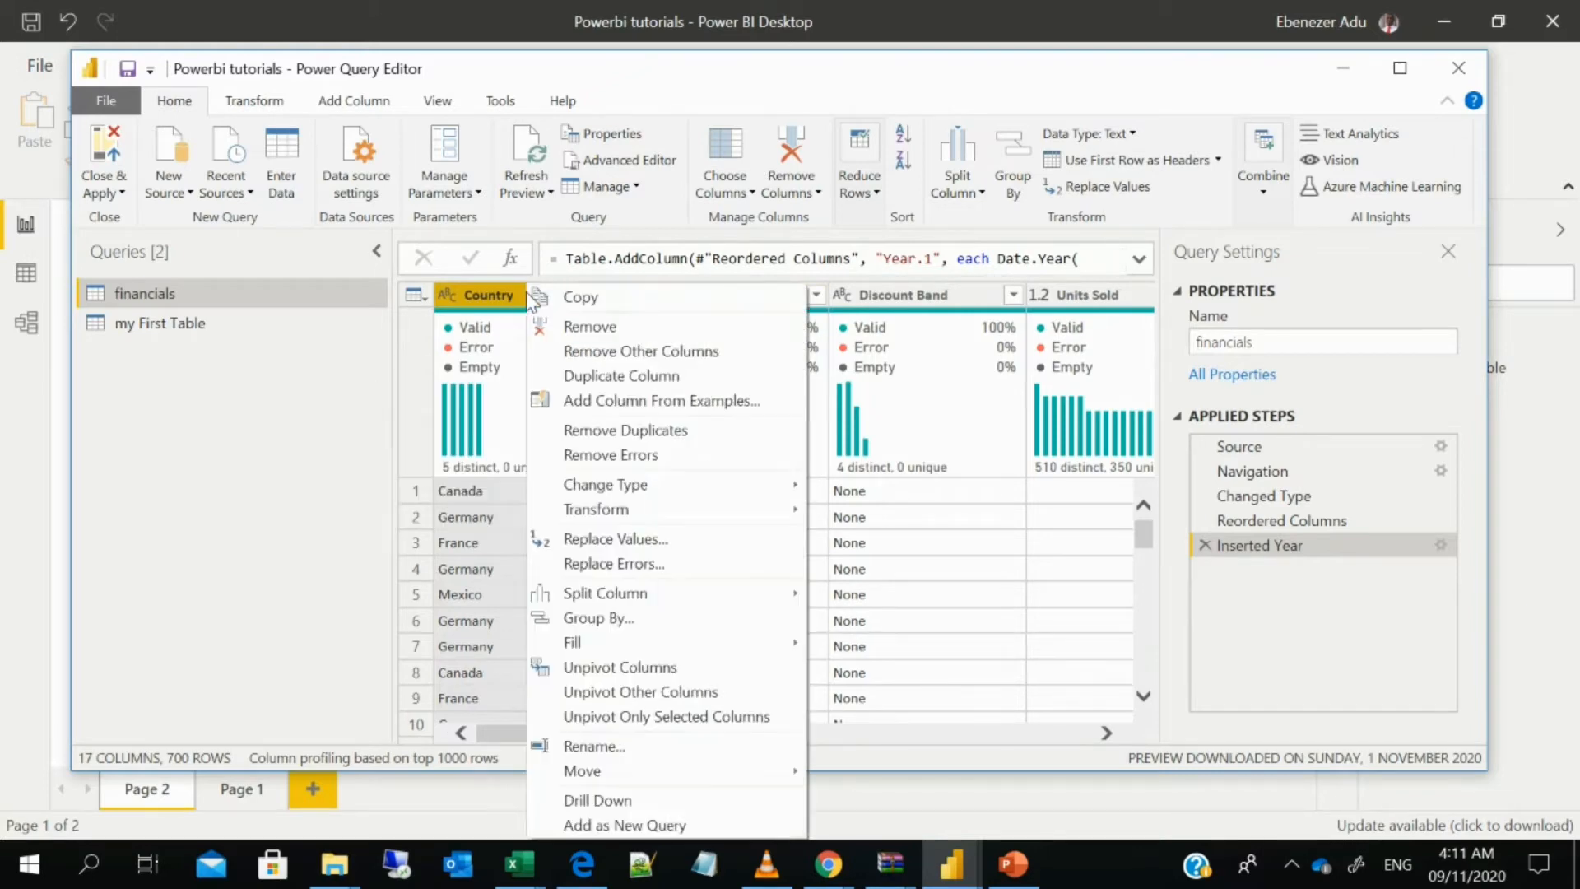
pyautogui.click(589, 327)
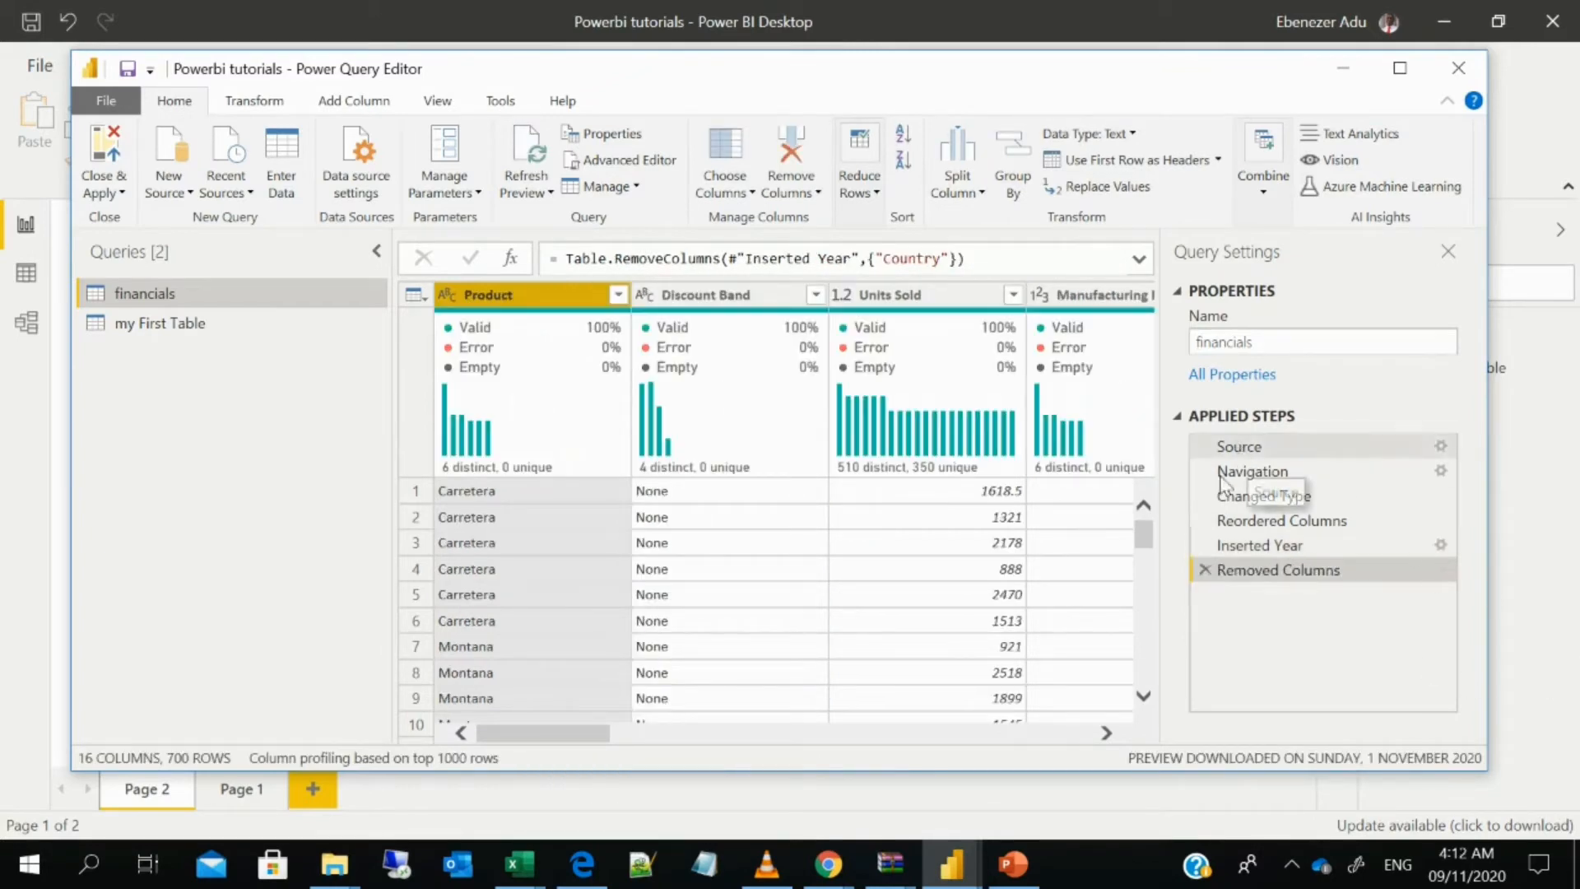
pyautogui.click(1205, 570)
# Review the options for keeping or removing rows in the financials query
pyautogui.moveTo(584, 411)
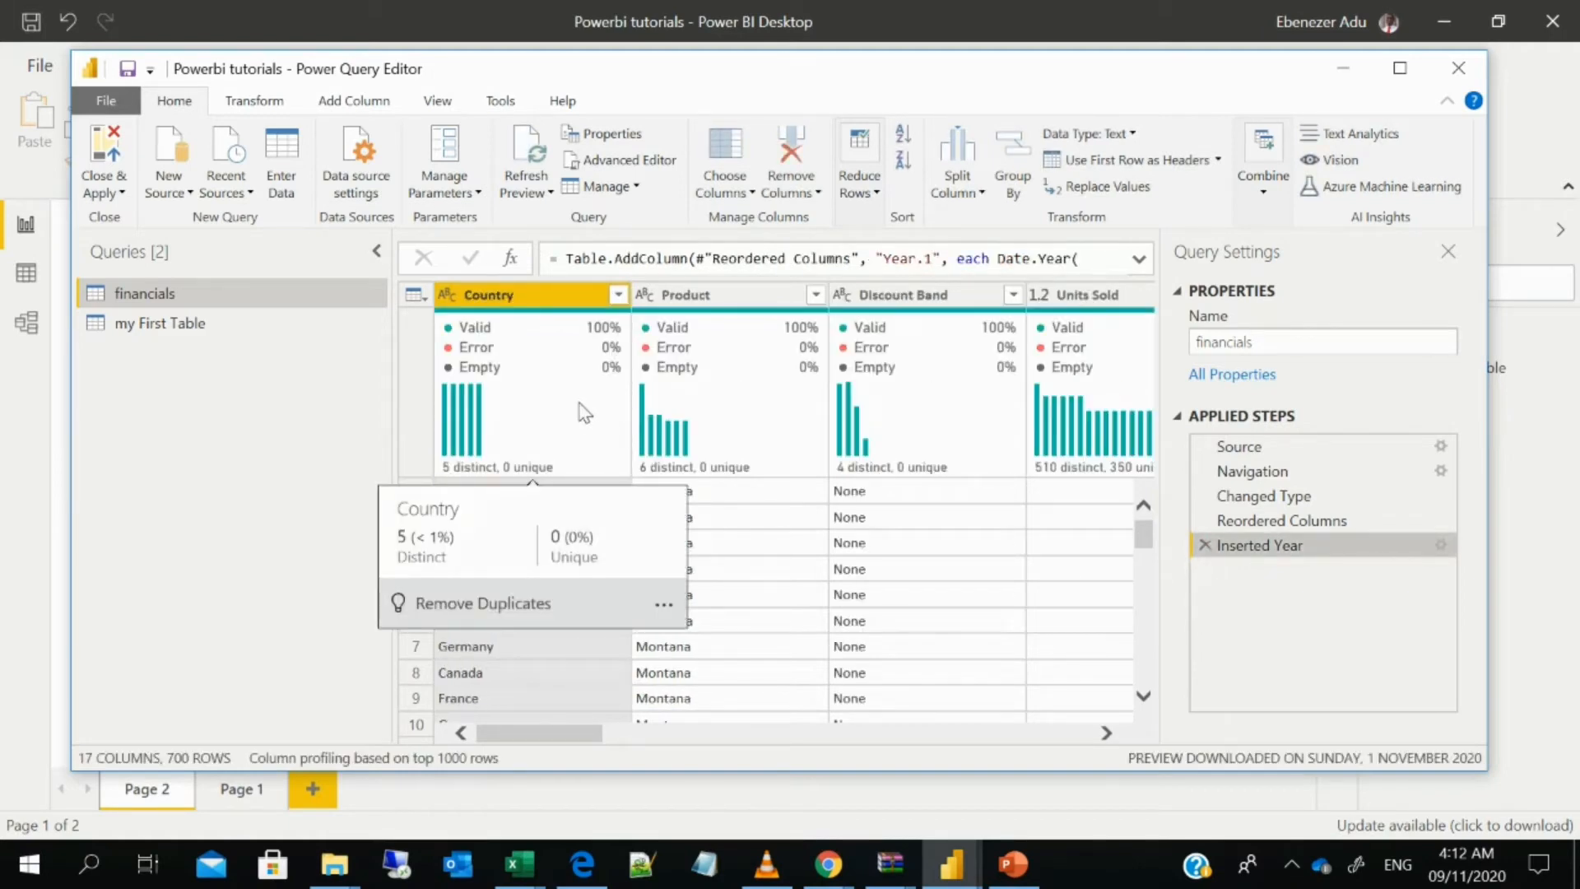
pyautogui.click(858, 196)
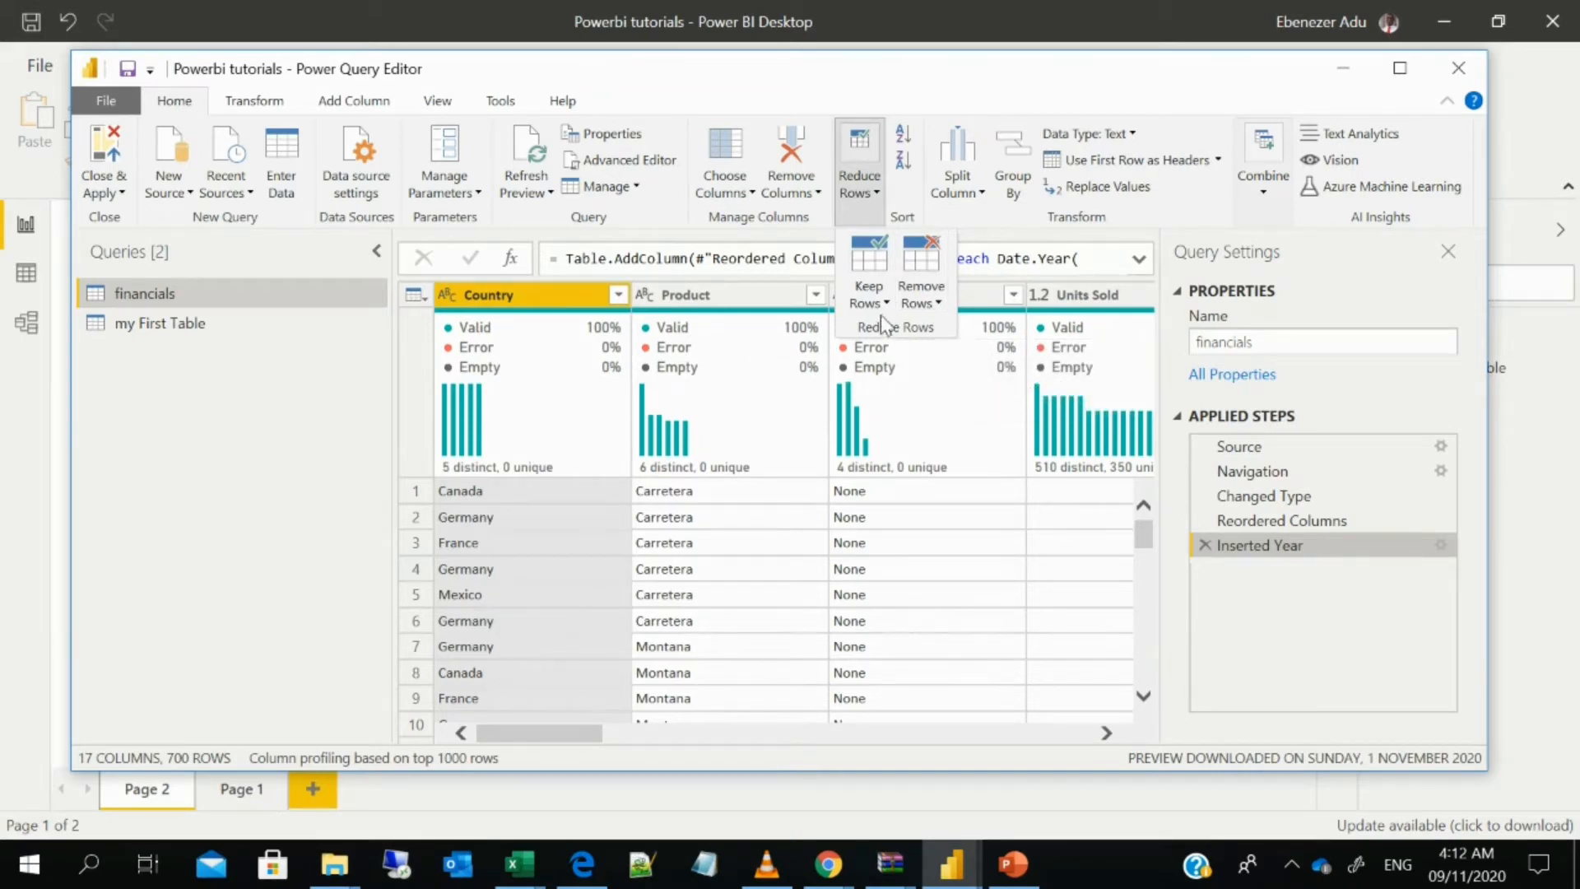
pyautogui.click(954, 201)
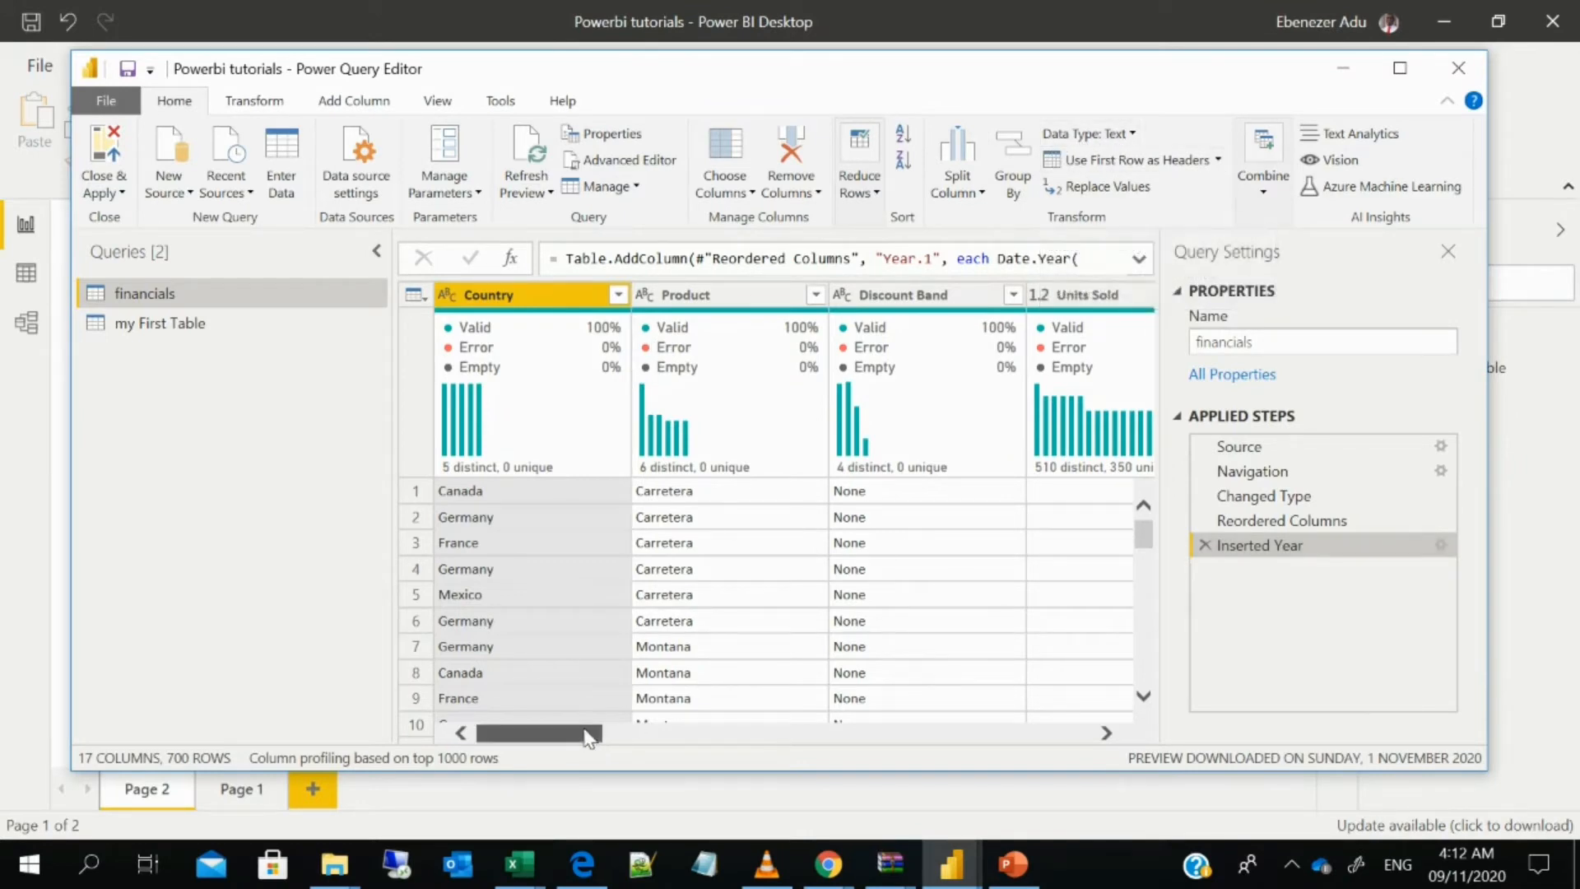
# Review the data types available for the COGS column of the financials query without changing its type
pyautogui.moveTo(590, 735); pyautogui.dragTo(804, 735)
pyautogui.click(925, 300)
pyautogui.click(987, 300)
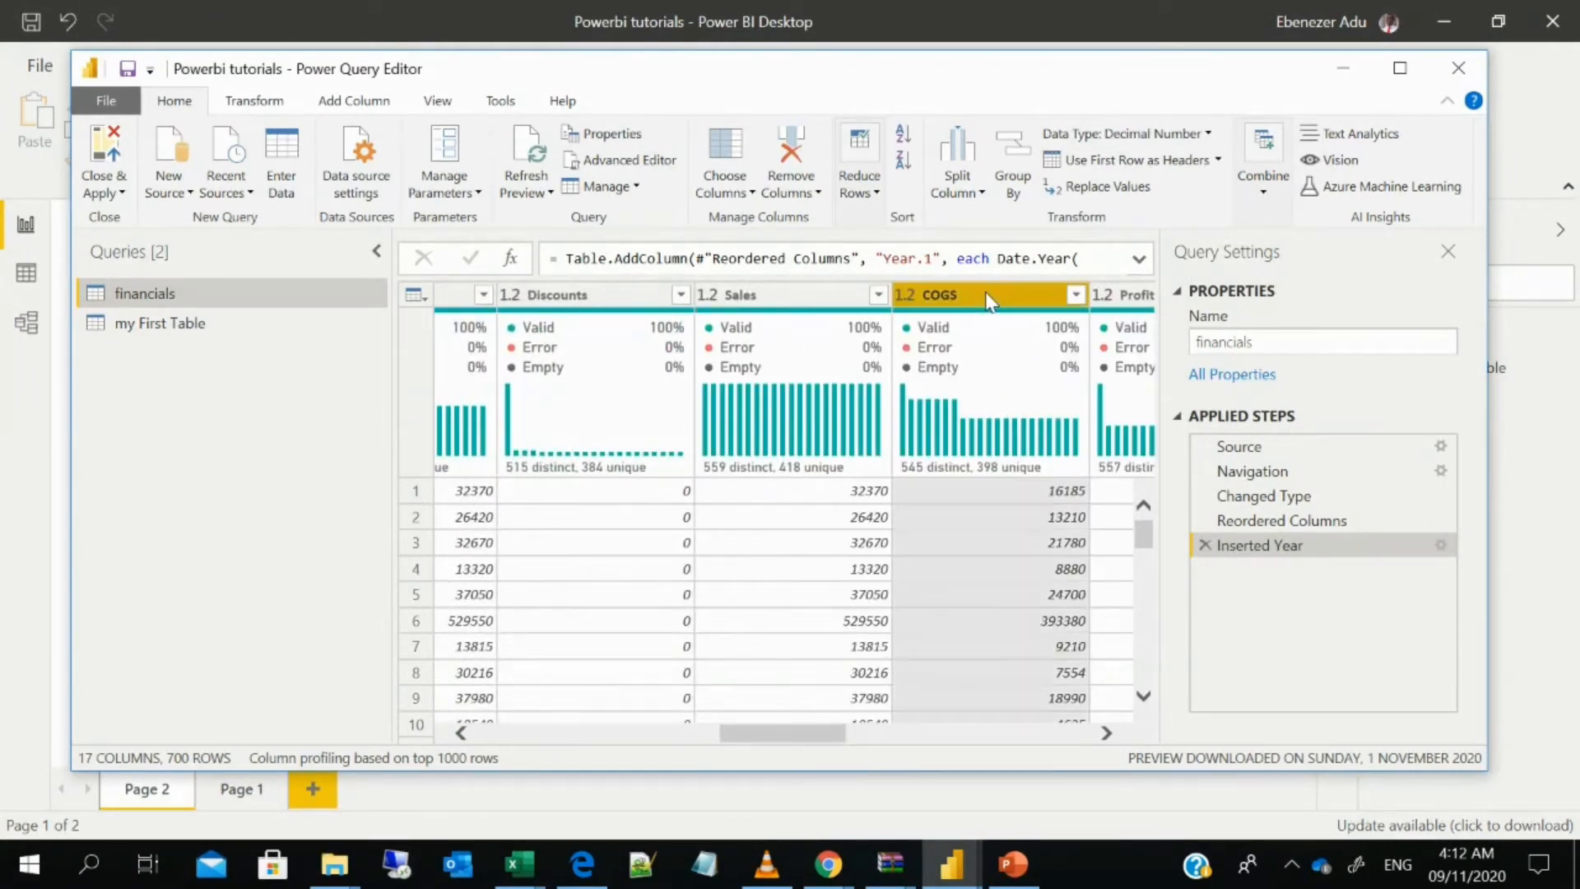
pyautogui.click(1203, 135)
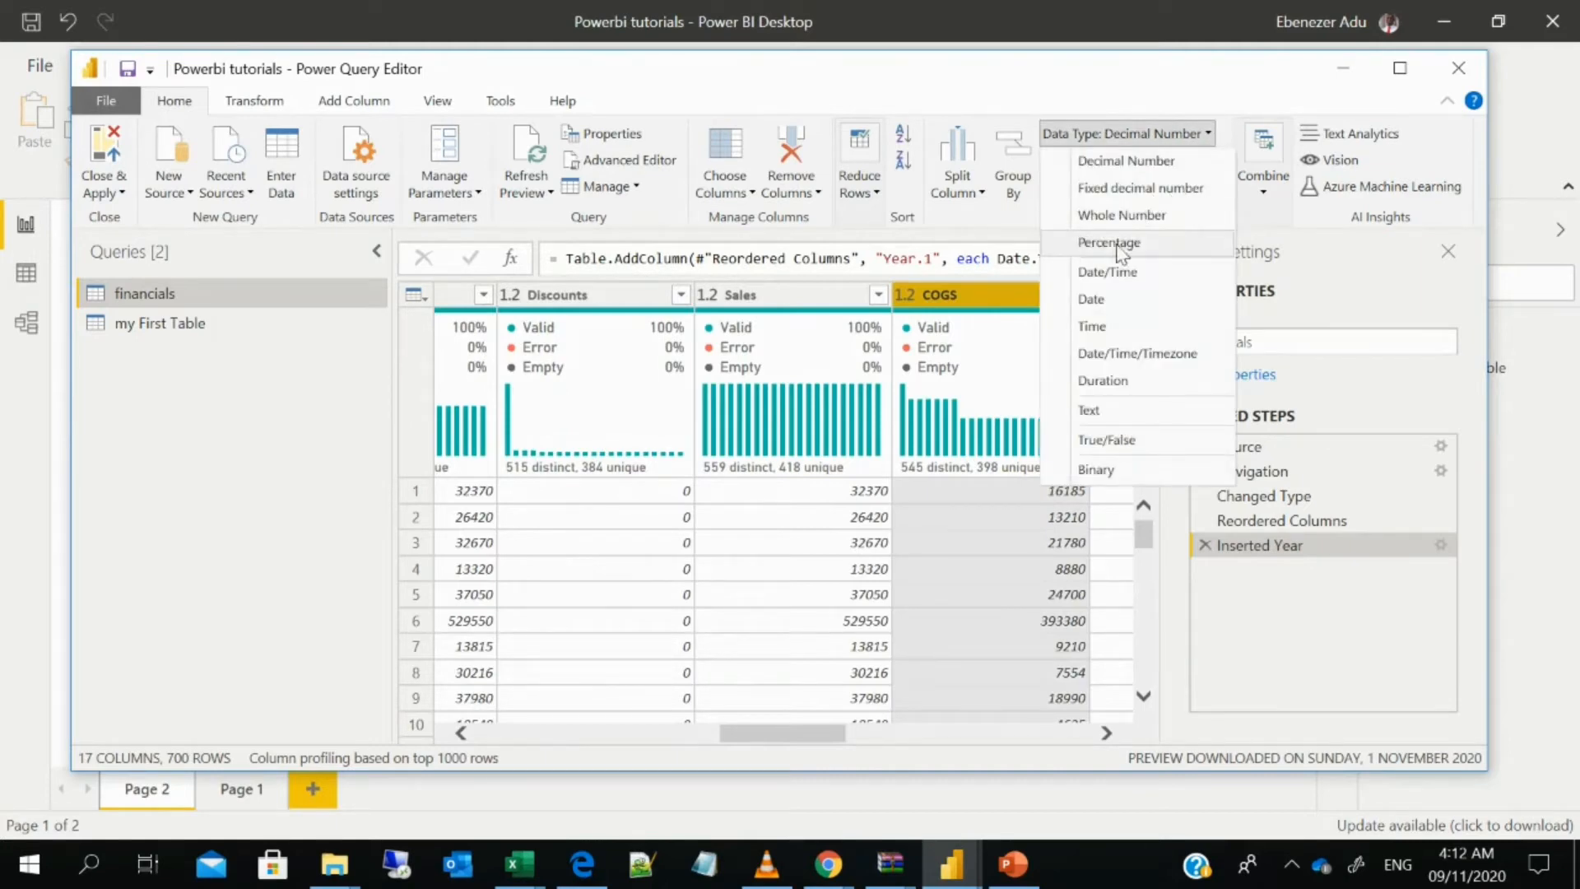
pyautogui.click(751, 737)
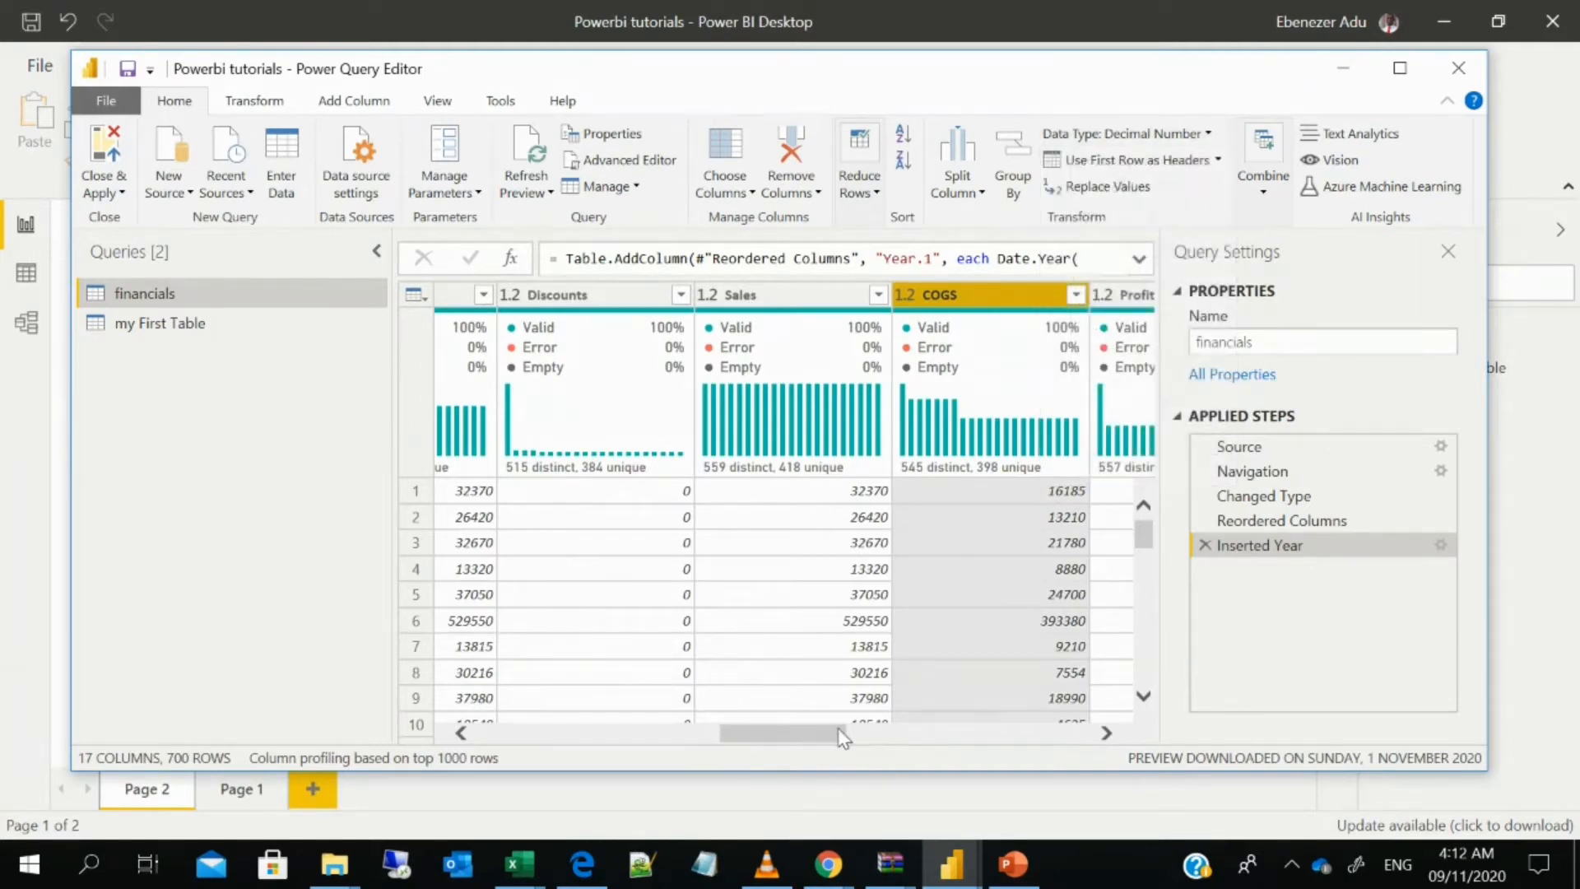
# Demote the column headers of the financials query to the first row, and promote the first row back to headers
pyautogui.moveTo(831, 740); pyautogui.dragTo(899, 753)
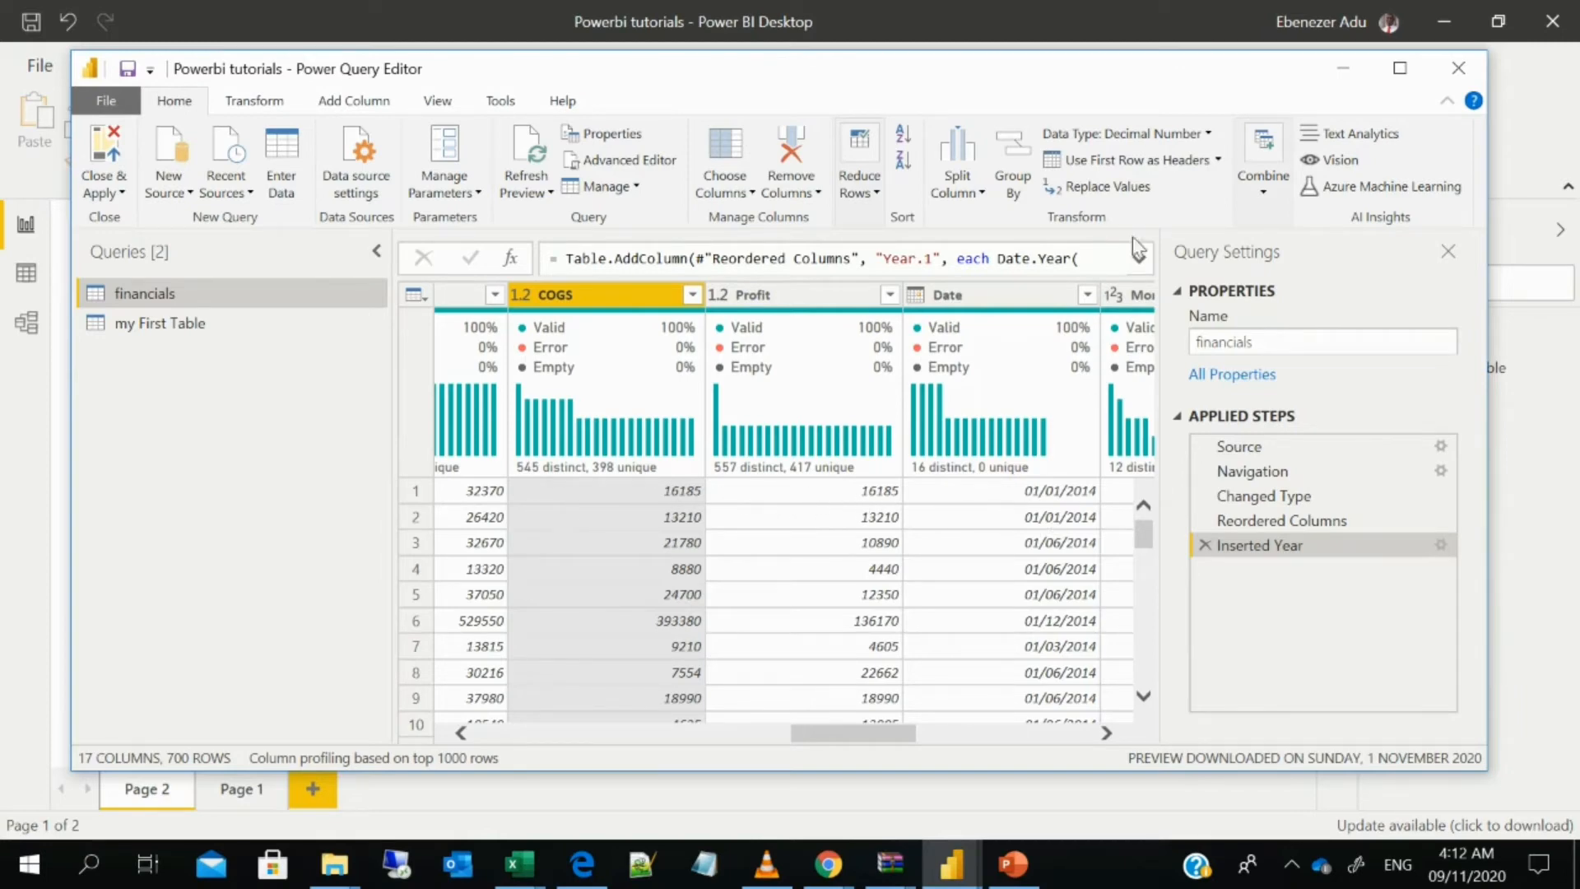
pyautogui.click(1219, 160)
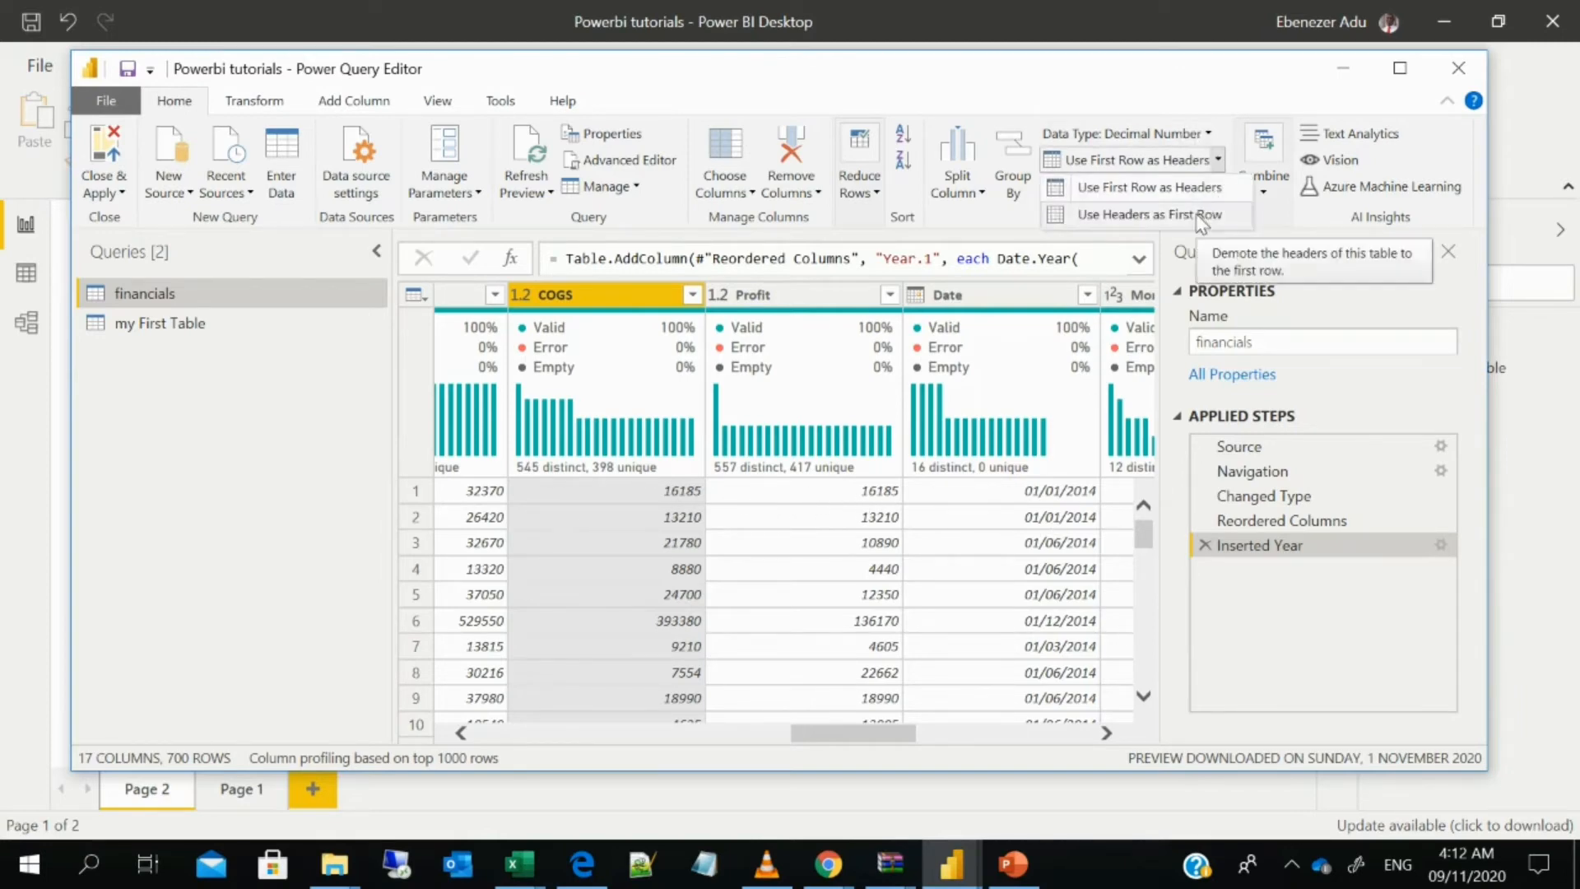
pyautogui.click(1202, 217)
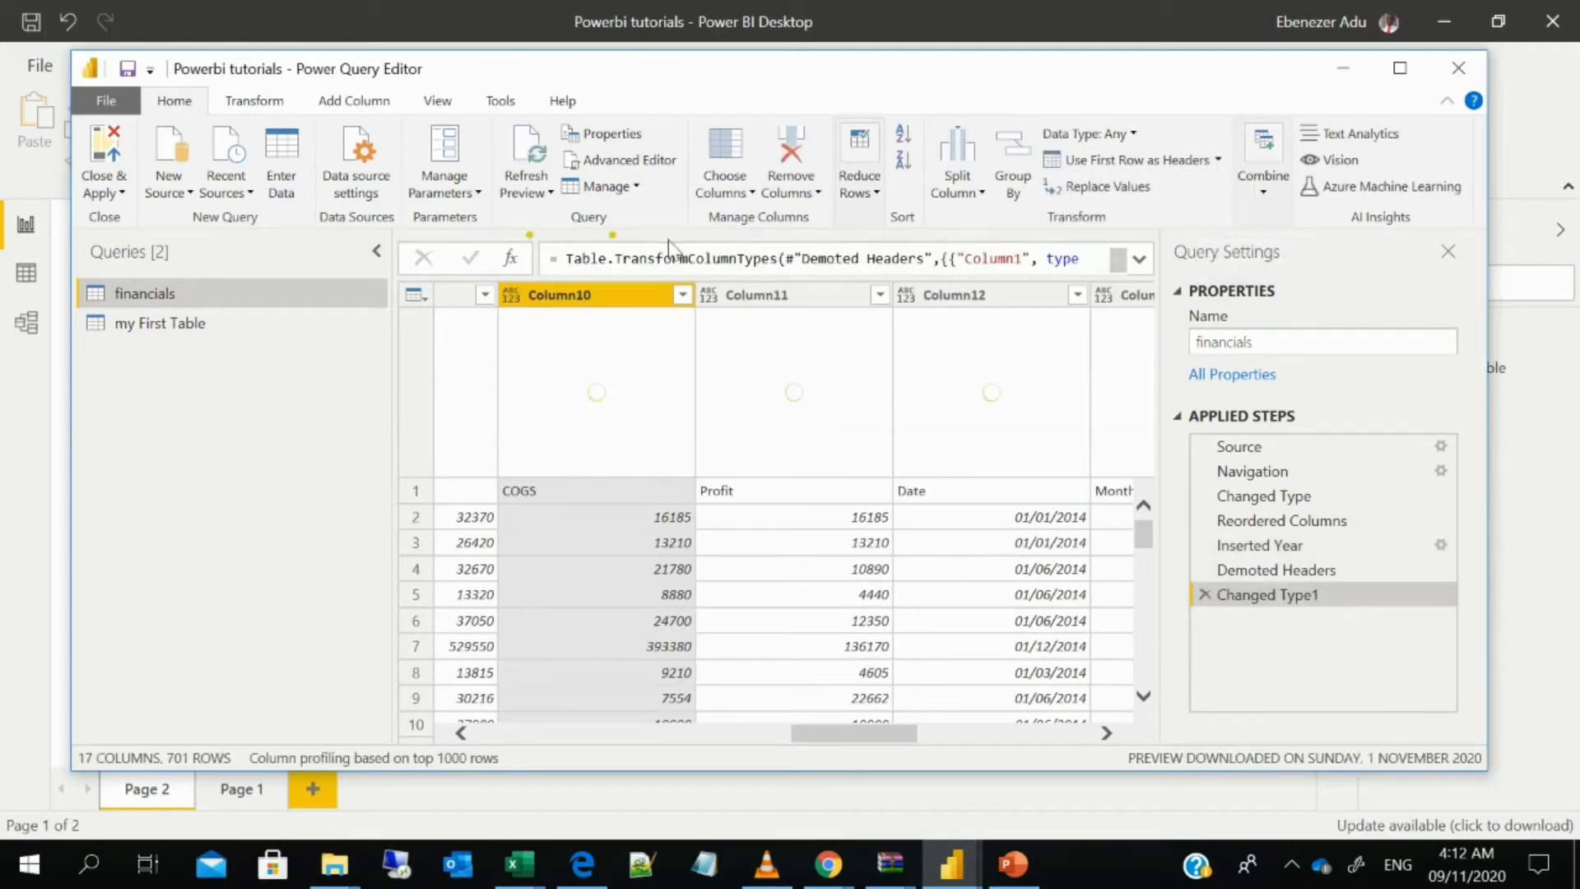
pyautogui.moveTo(907, 733); pyautogui.dragTo(591, 758)
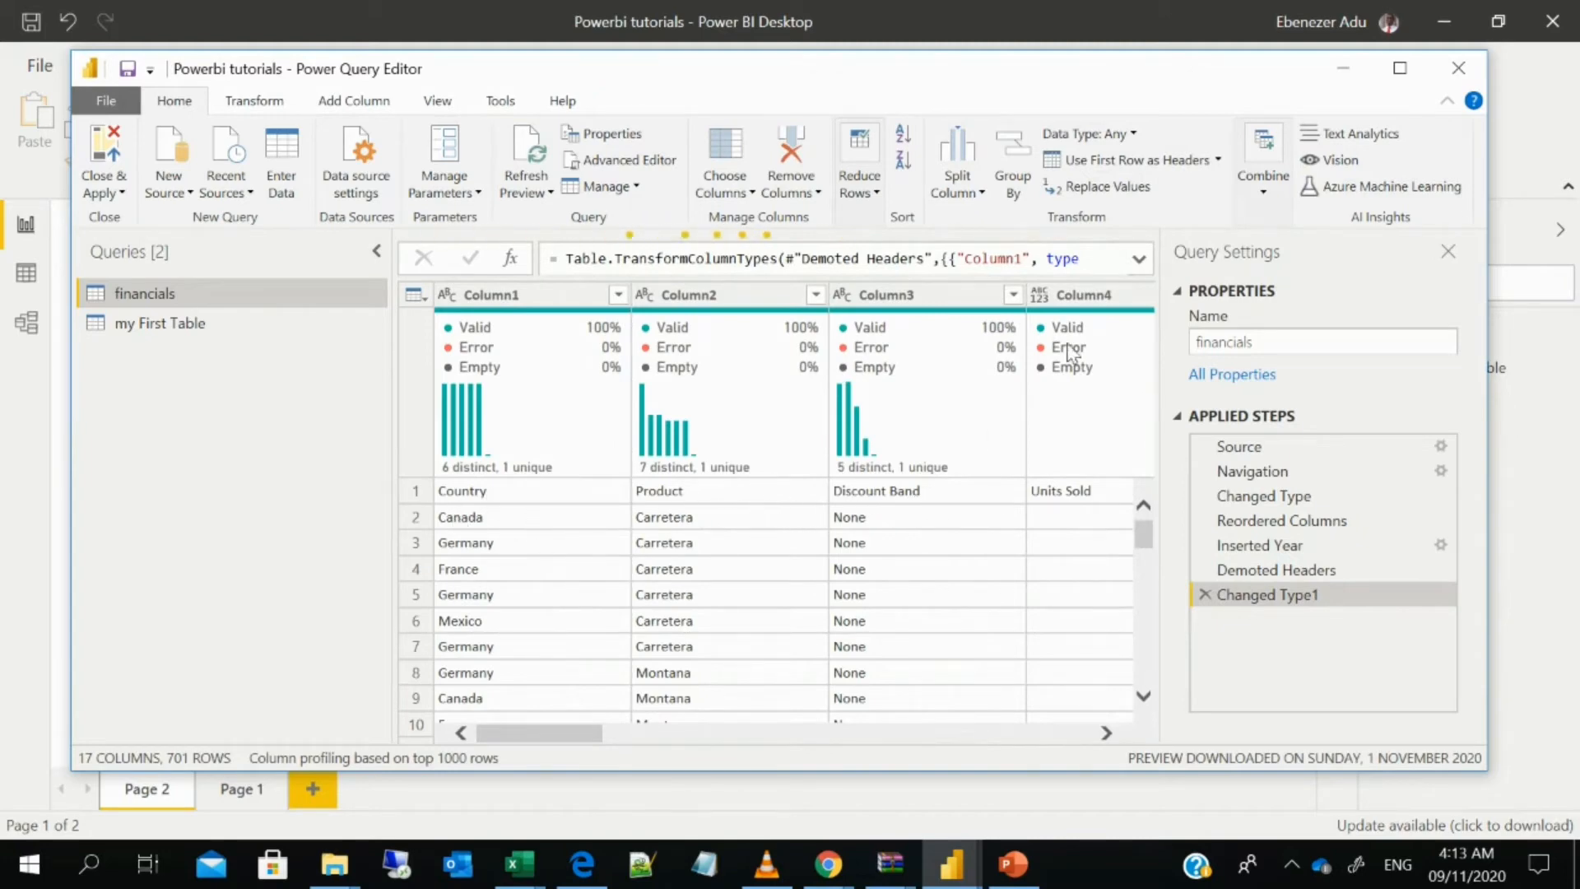
pyautogui.click(1218, 160)
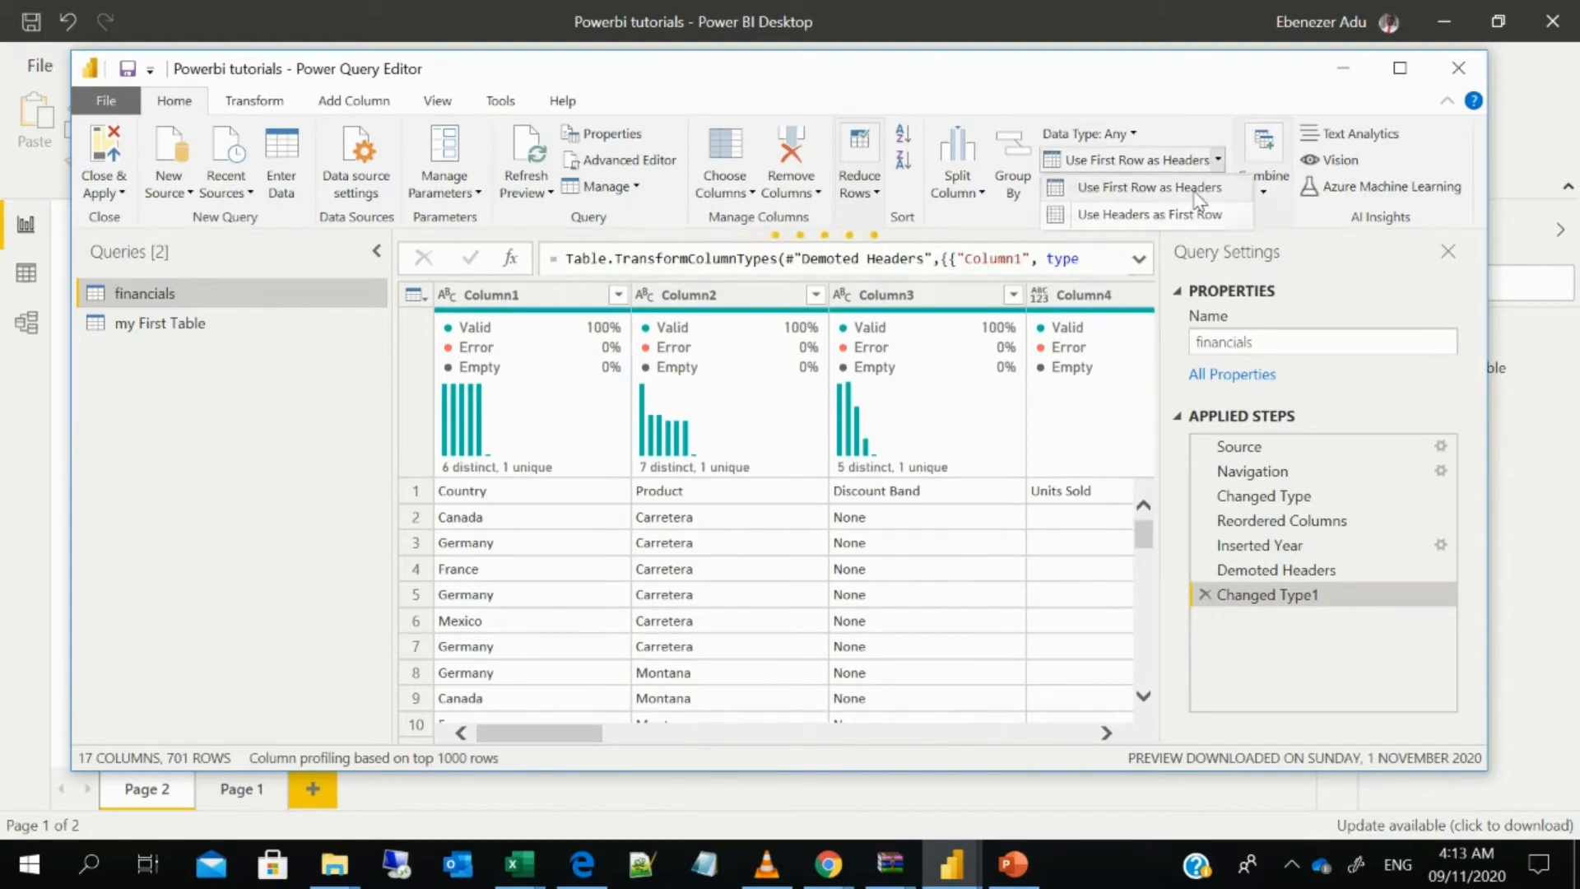
pyautogui.click(1189, 188)
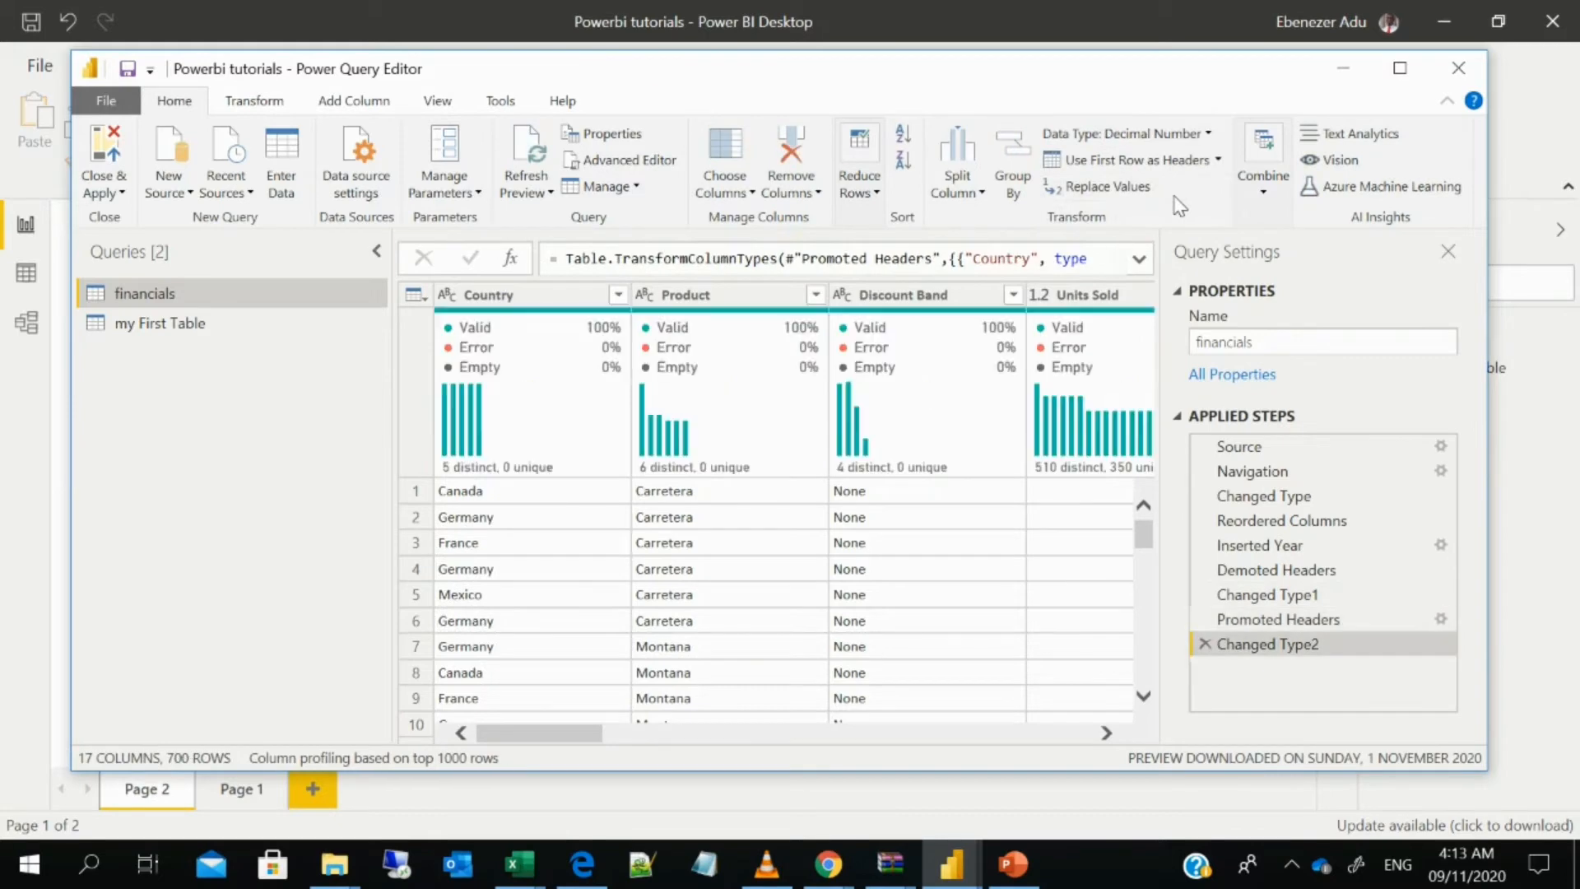
# Inspect the Replace Values settings, including for Germany in the Country column, without replacing anything, and review the options for combining queries
pyautogui.click(1117, 186)
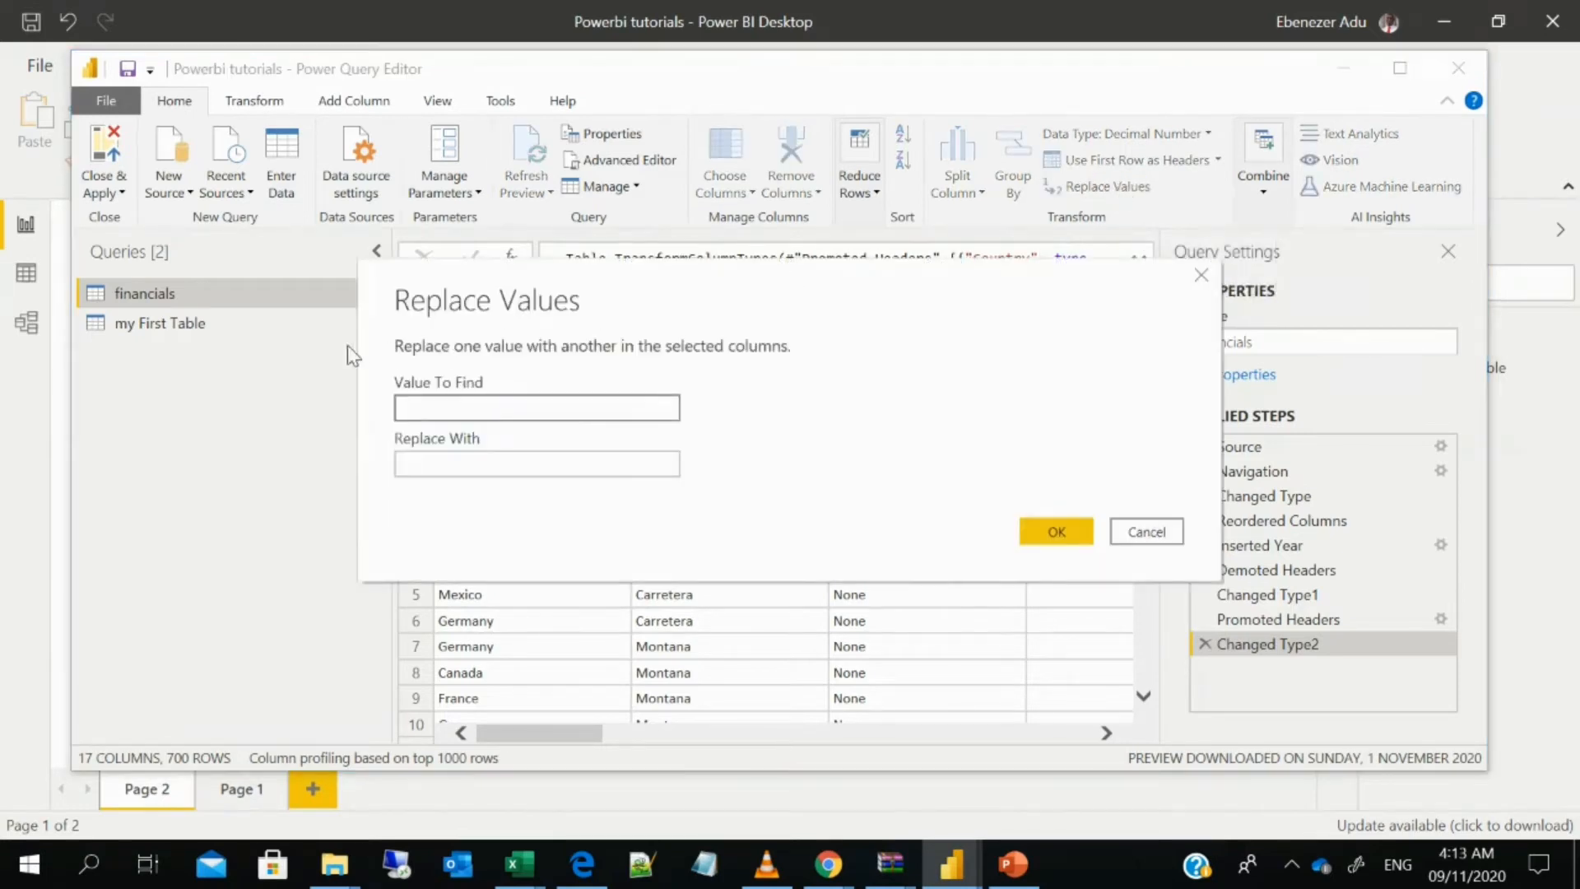
pyautogui.click(1045, 536)
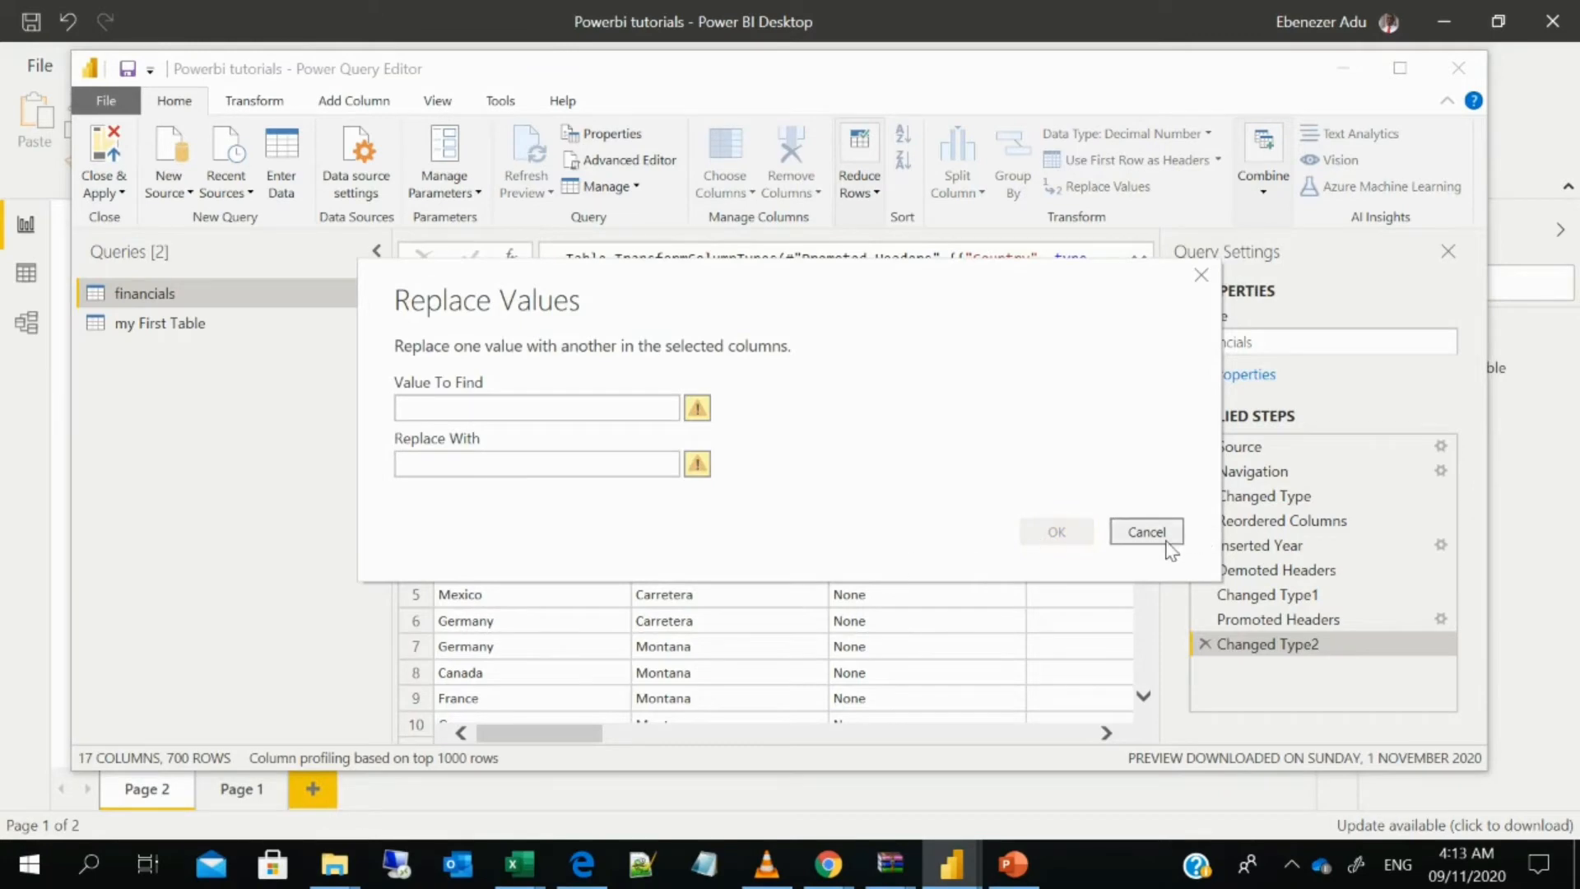
pyautogui.click(1141, 534)
pyautogui.rightClick(489, 576)
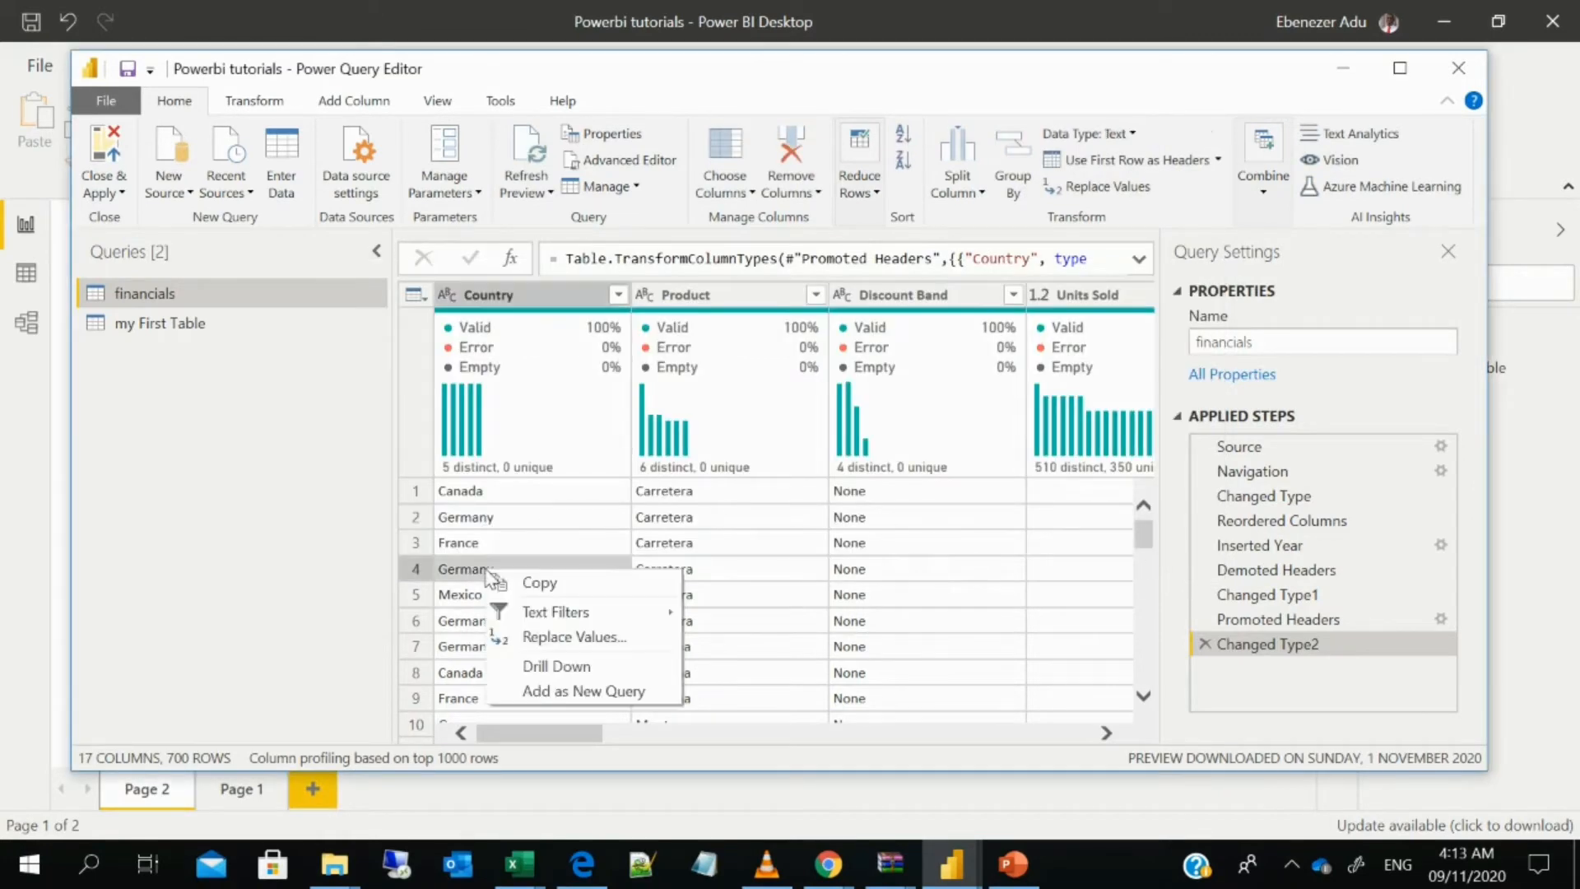
pyautogui.click(577, 638)
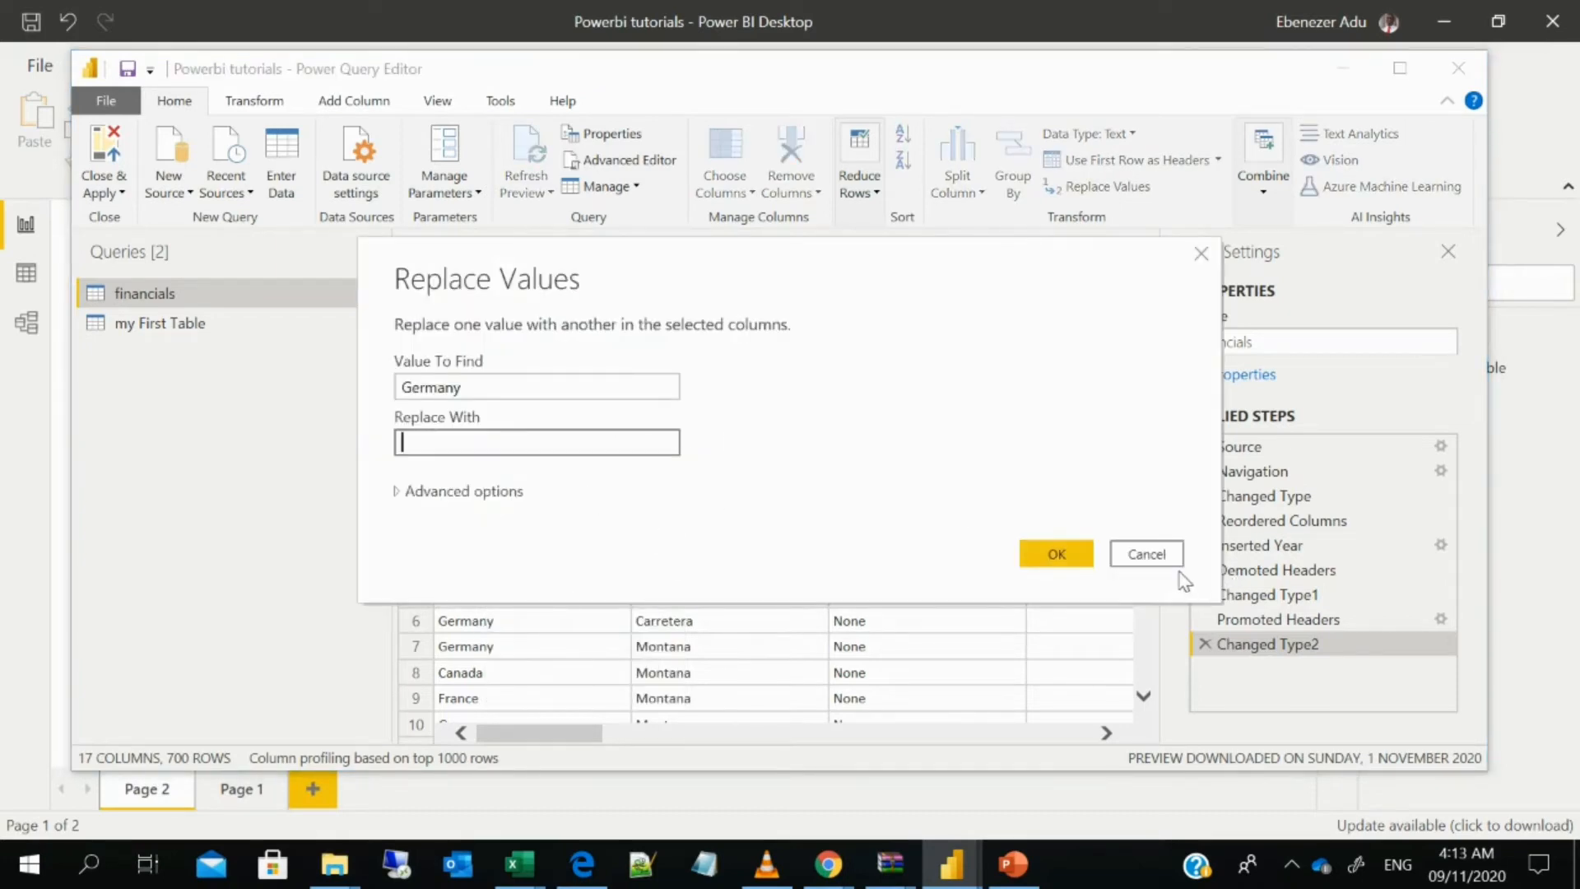
pyautogui.click(1165, 556)
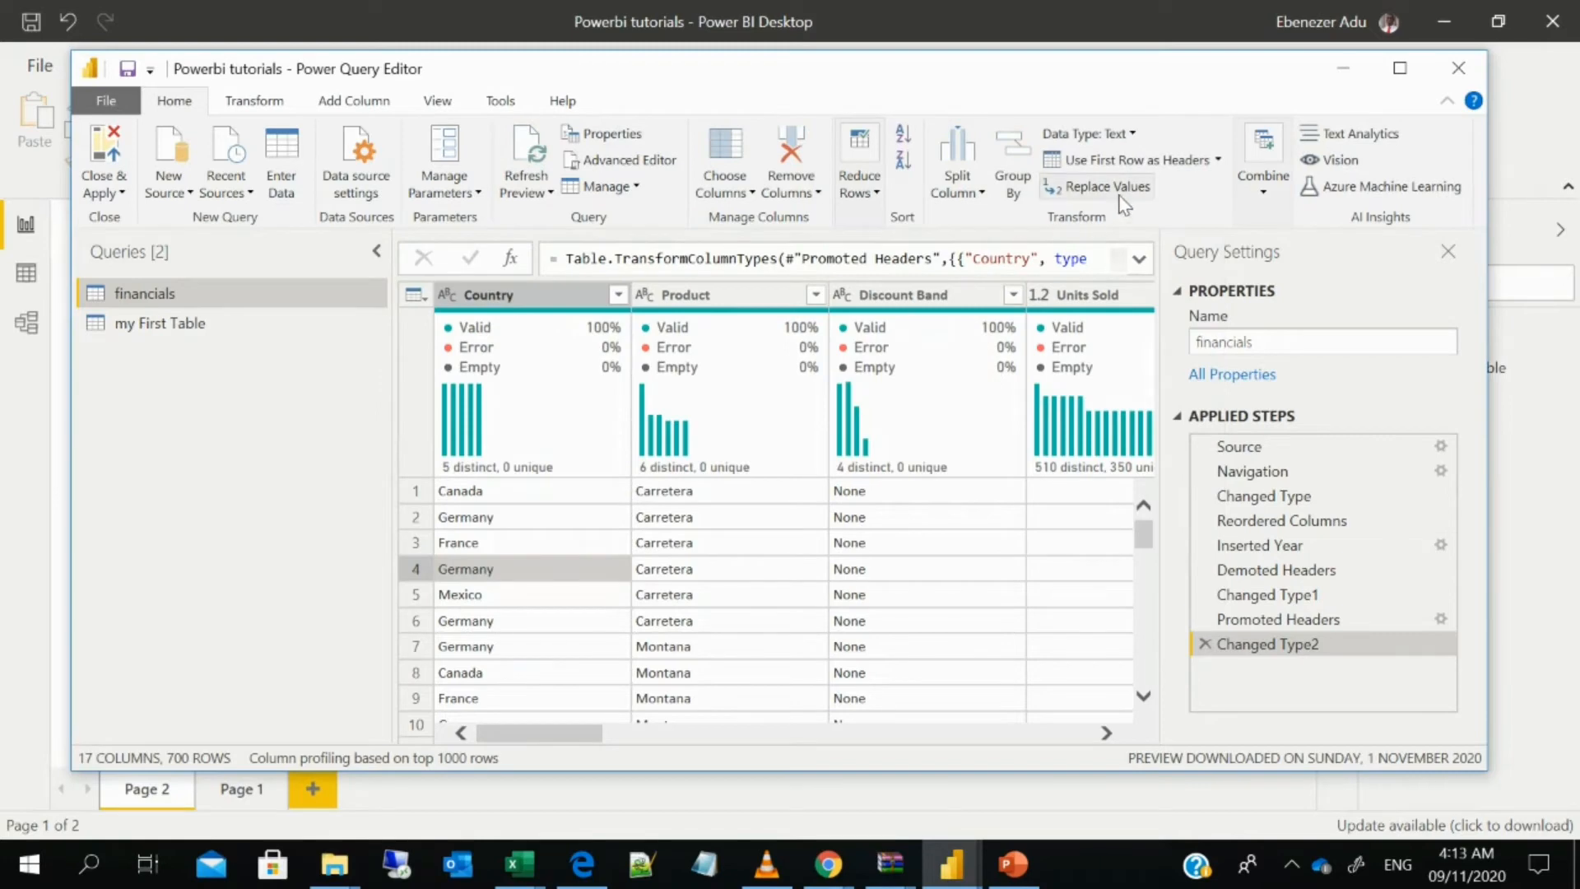
pyautogui.click(1271, 190)
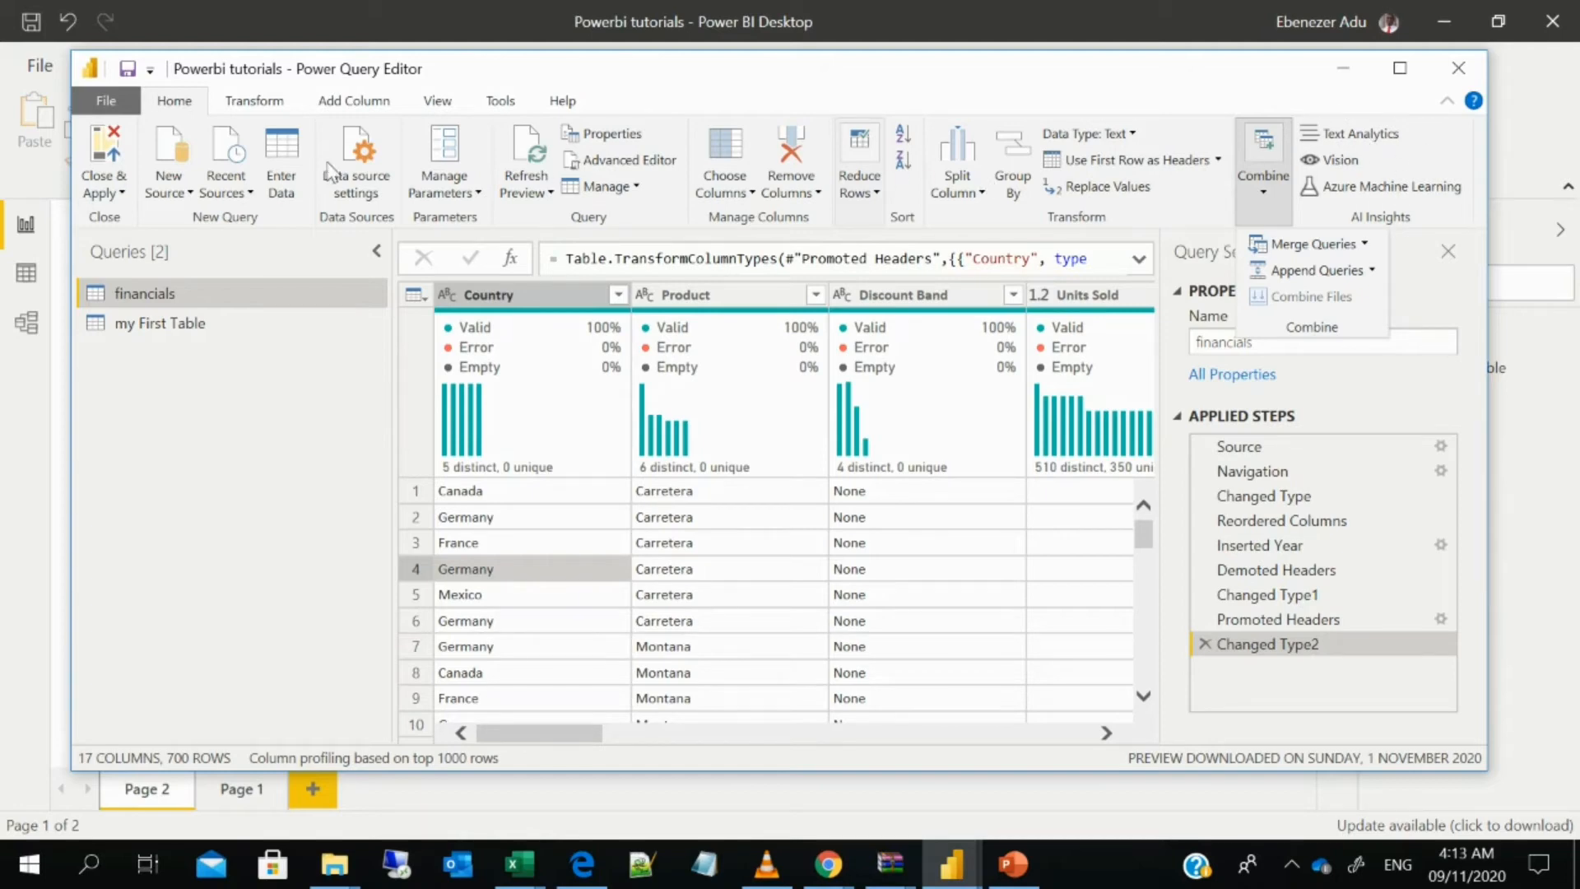
# Move the Country column to the end of the financials table, and reposition it between Month Number and Month Name
pyautogui.click(259, 101)
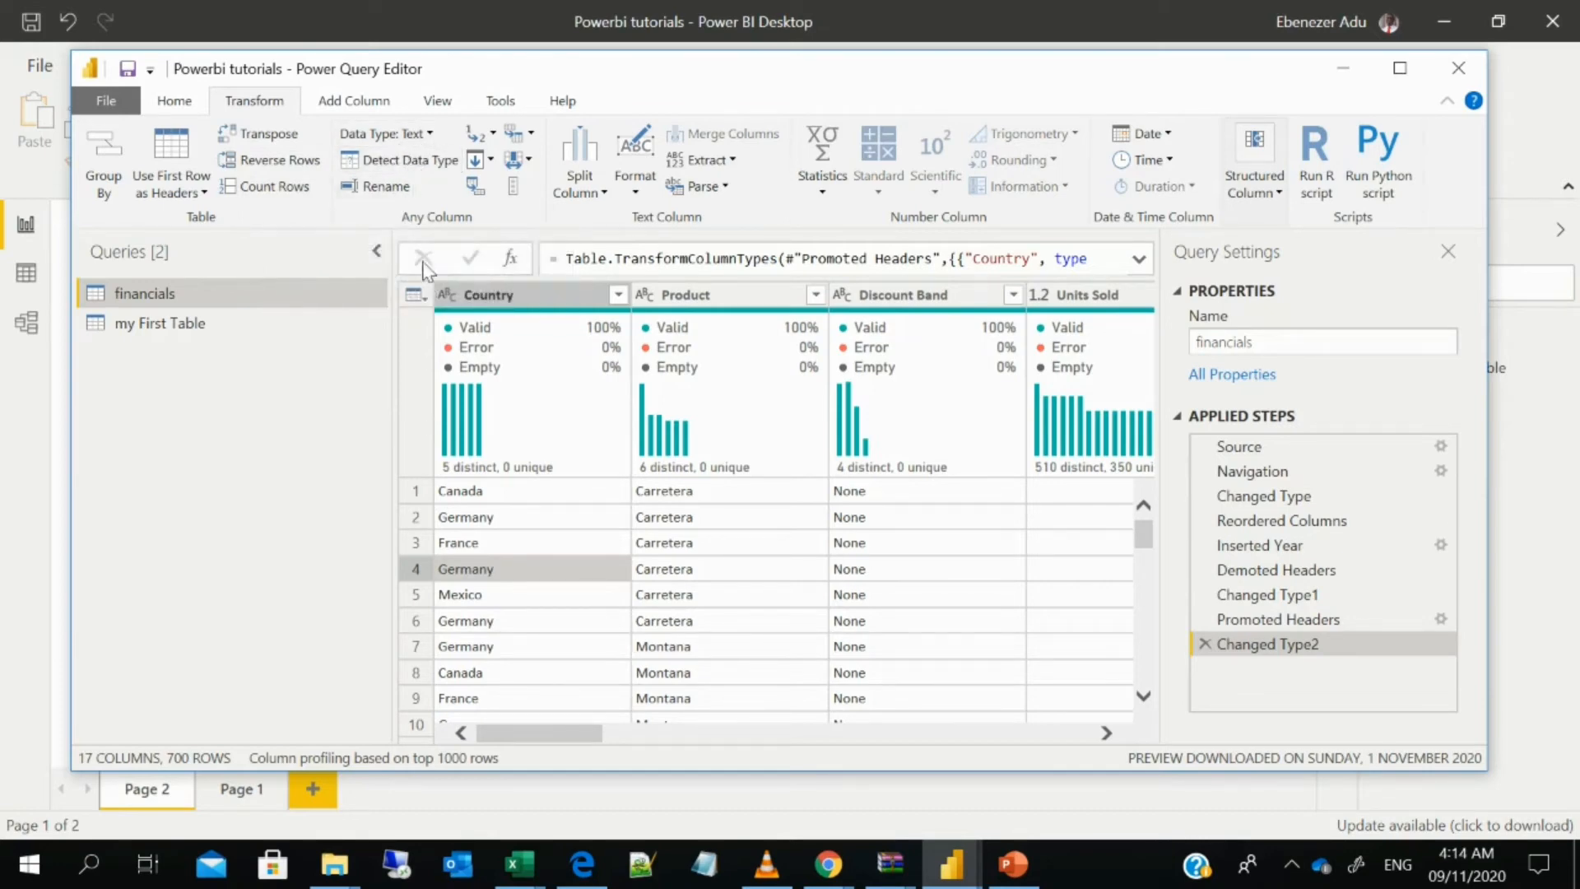
pyautogui.doubleClick(505, 304)
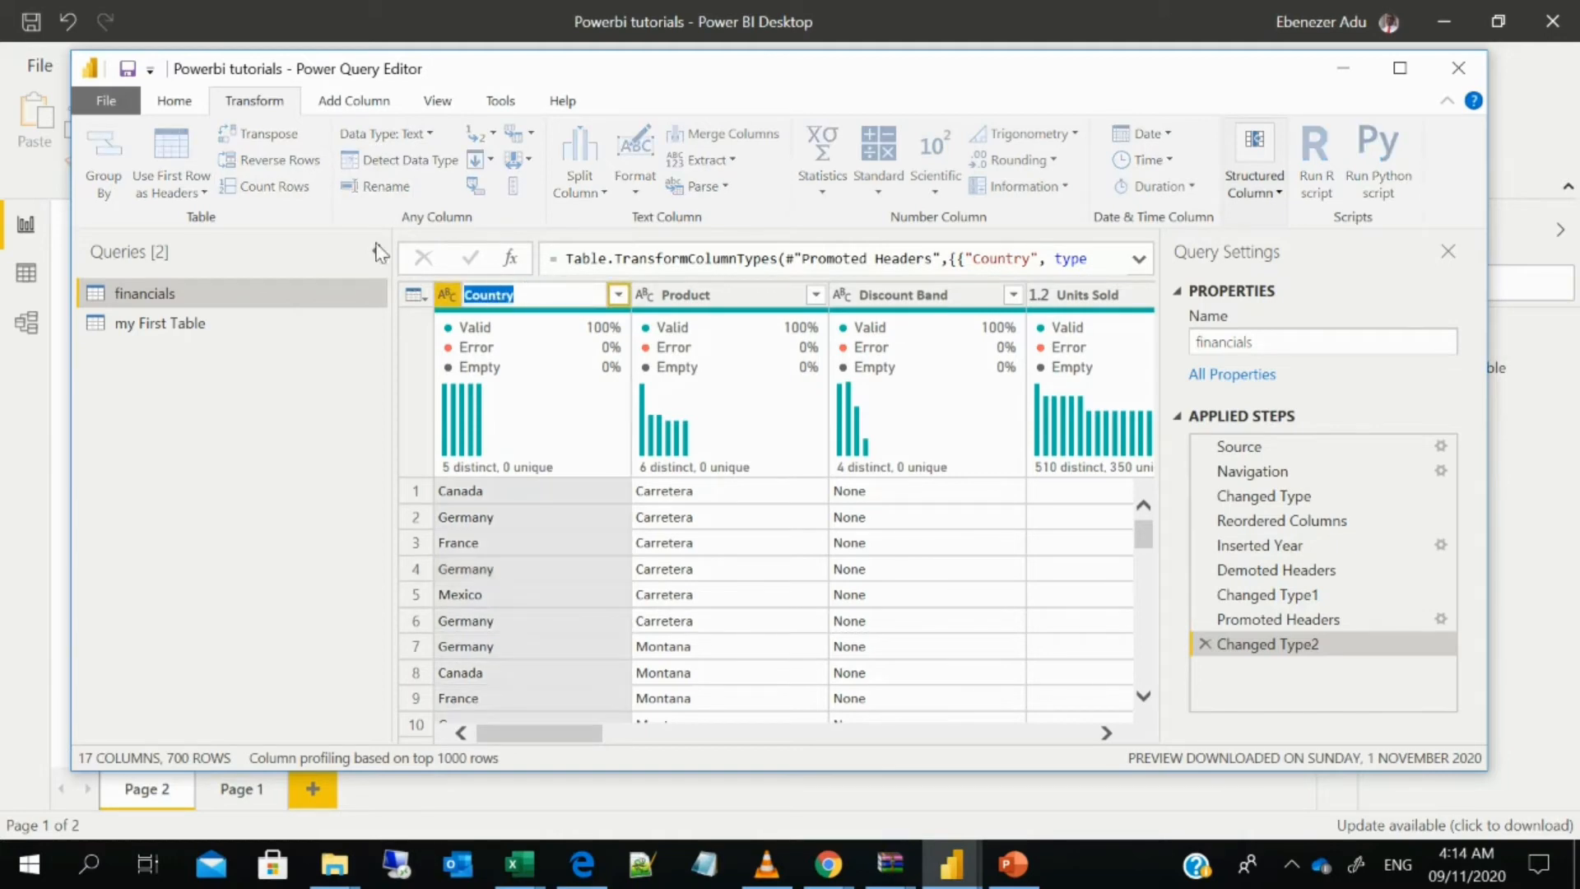
pyautogui.click(347, 229)
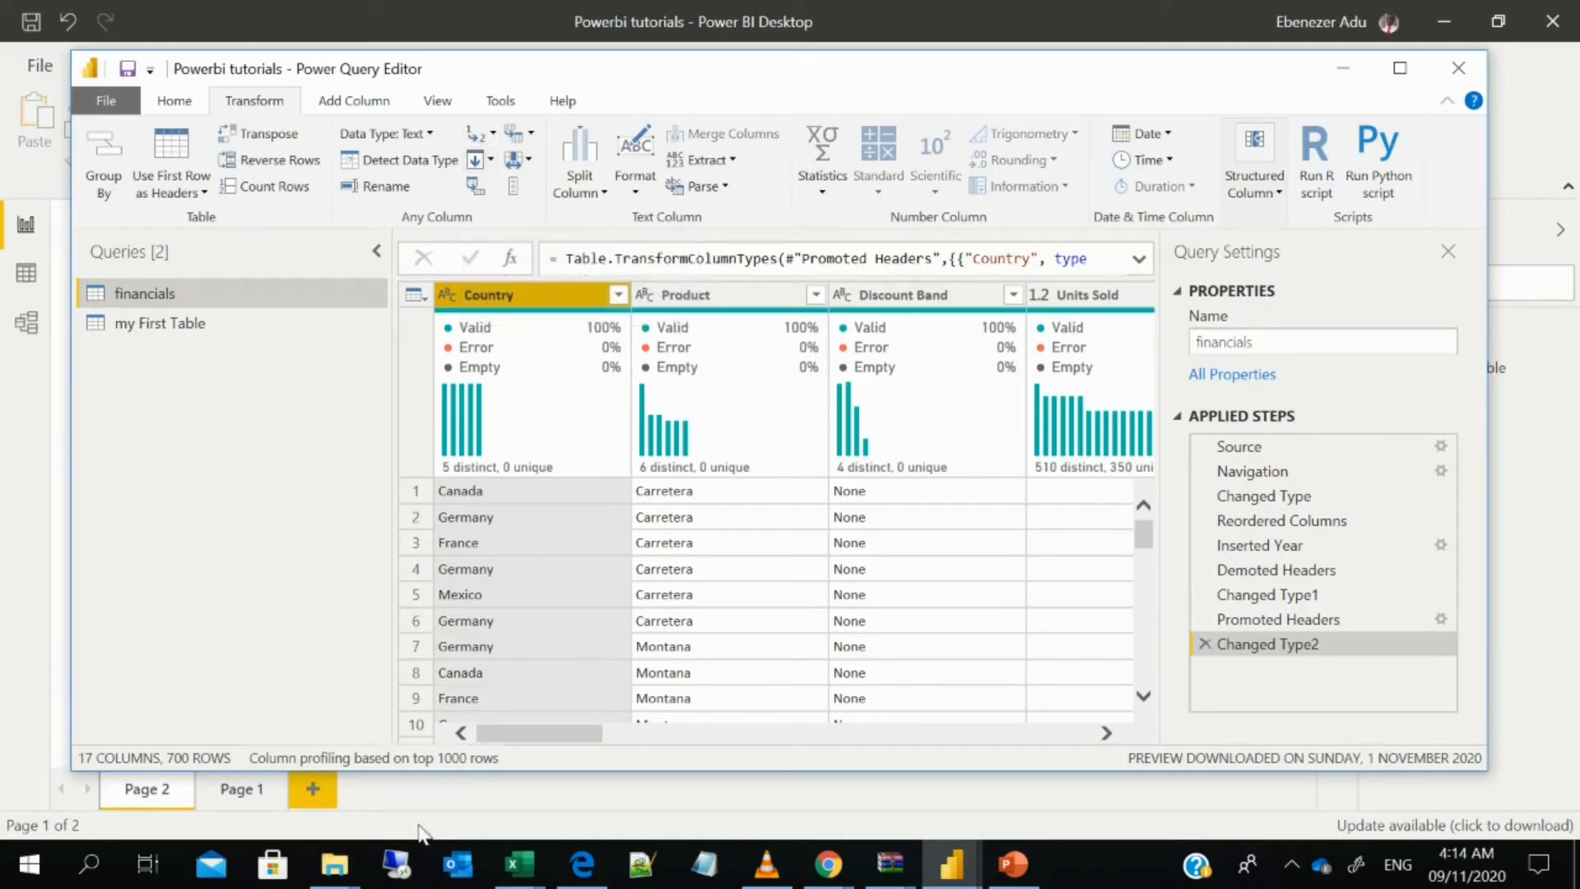
pyautogui.click(525, 165)
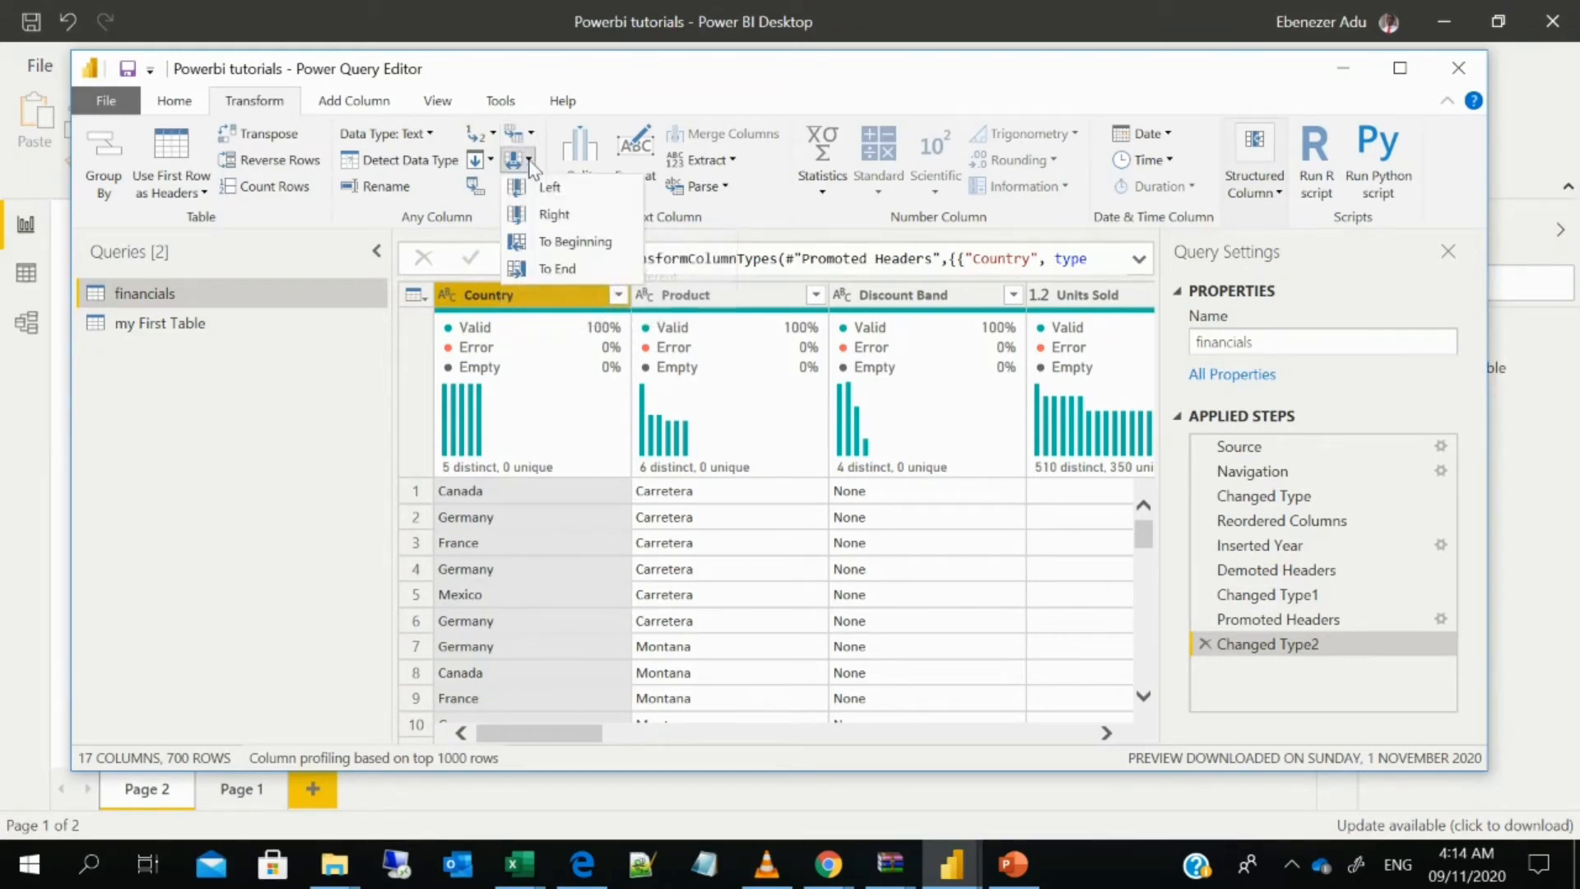
pyautogui.click(566, 272)
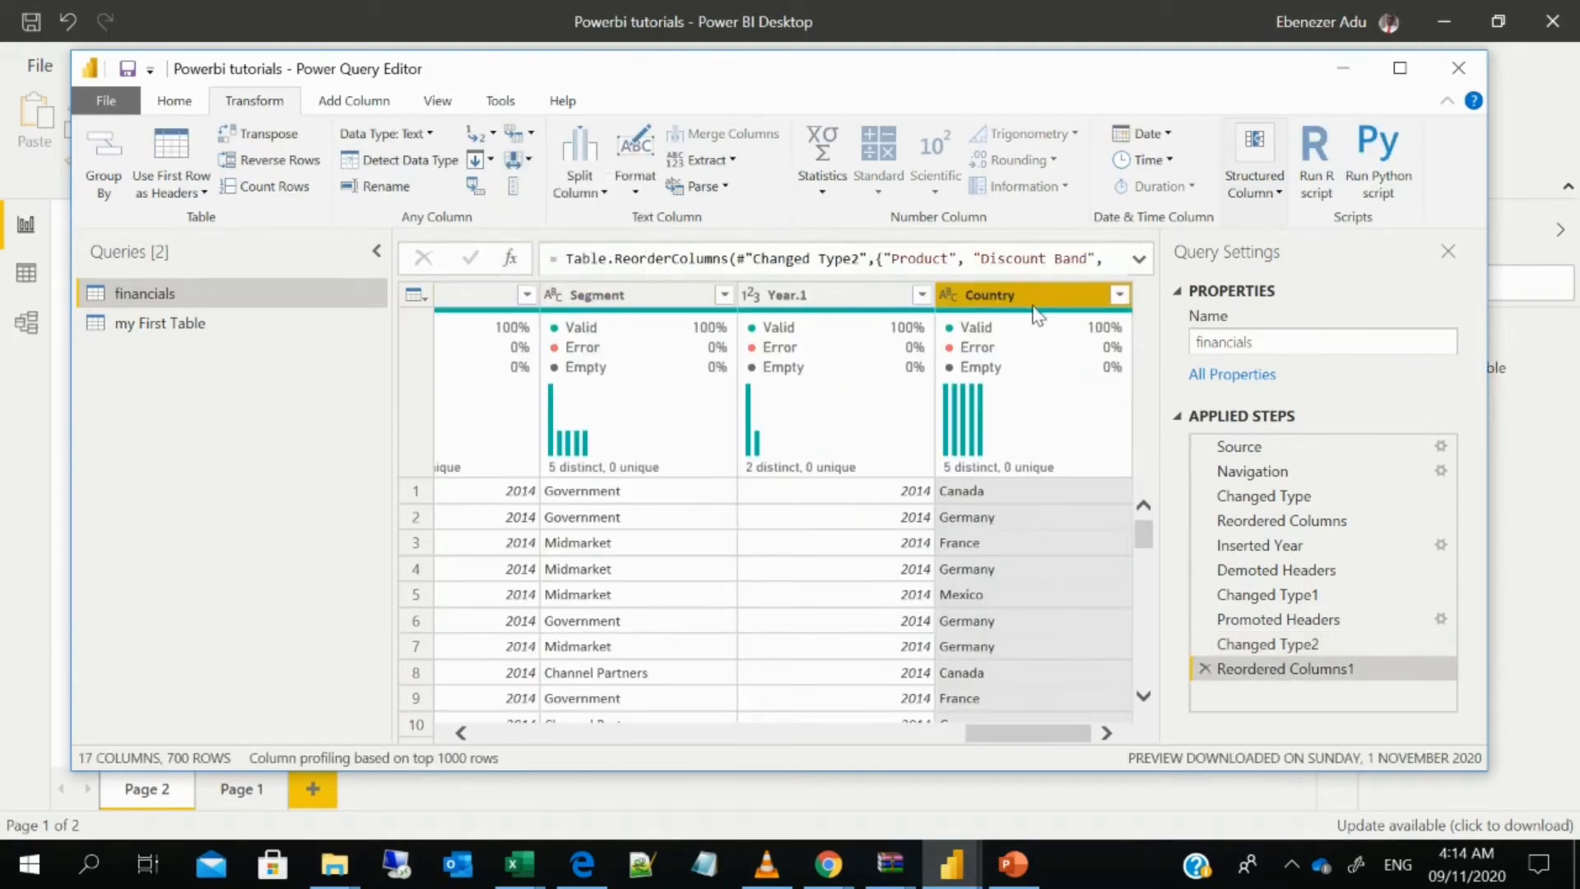
pyautogui.moveTo(1017, 303); pyautogui.dragTo(401, 306)
pyautogui.moveTo(403, 306); pyautogui.dragTo(494, 306)
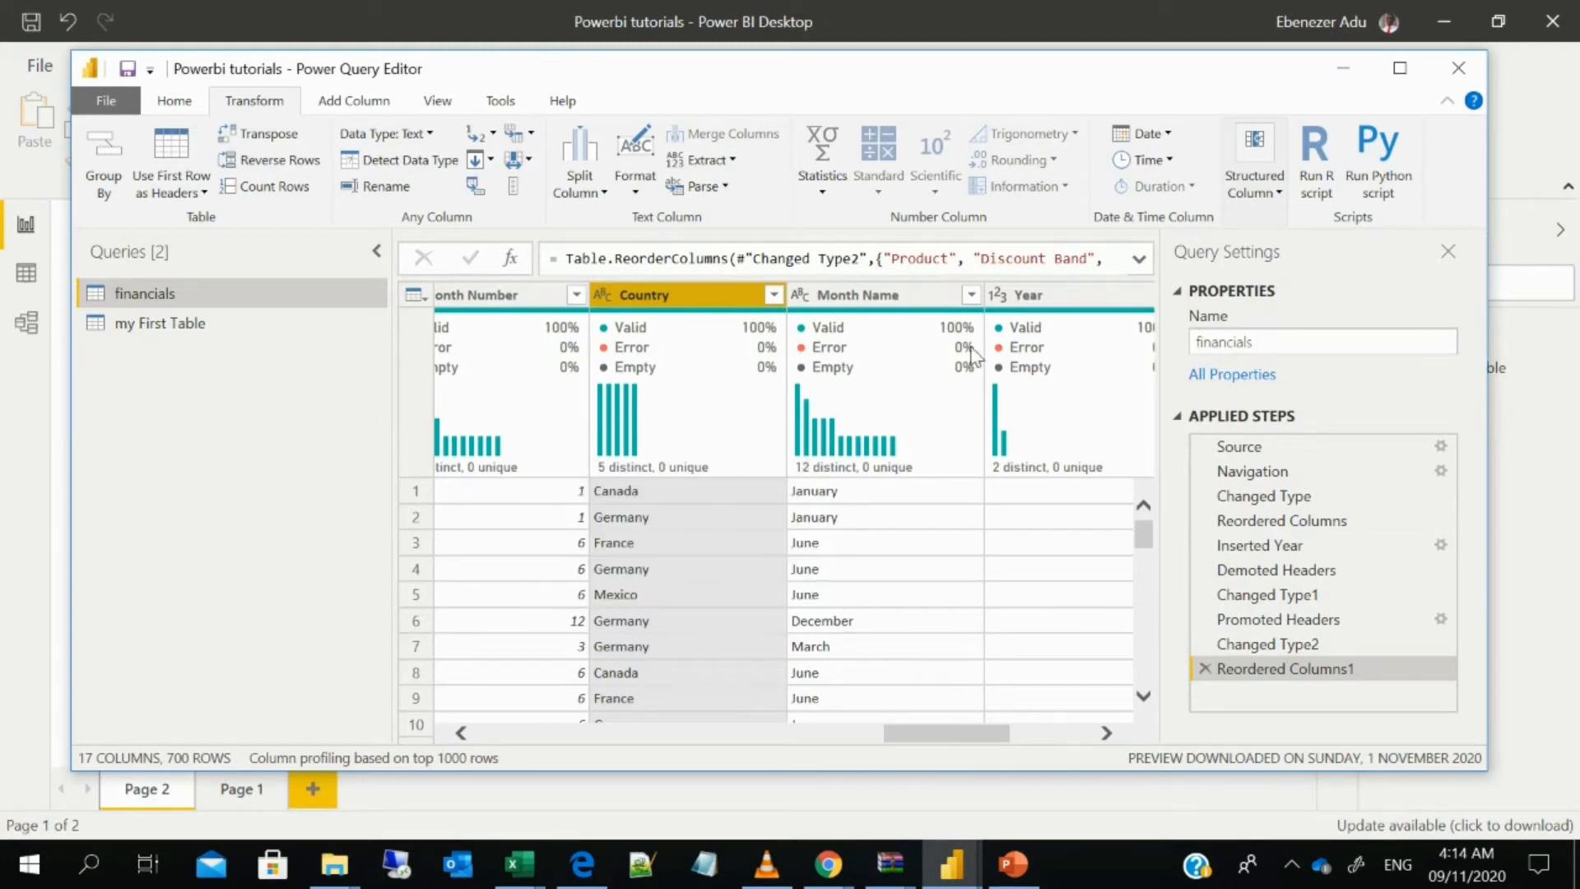
# Convert the Country column's text to uppercase, and undo it by deleting the Uppercased Text applied step
pyautogui.click(596, 199)
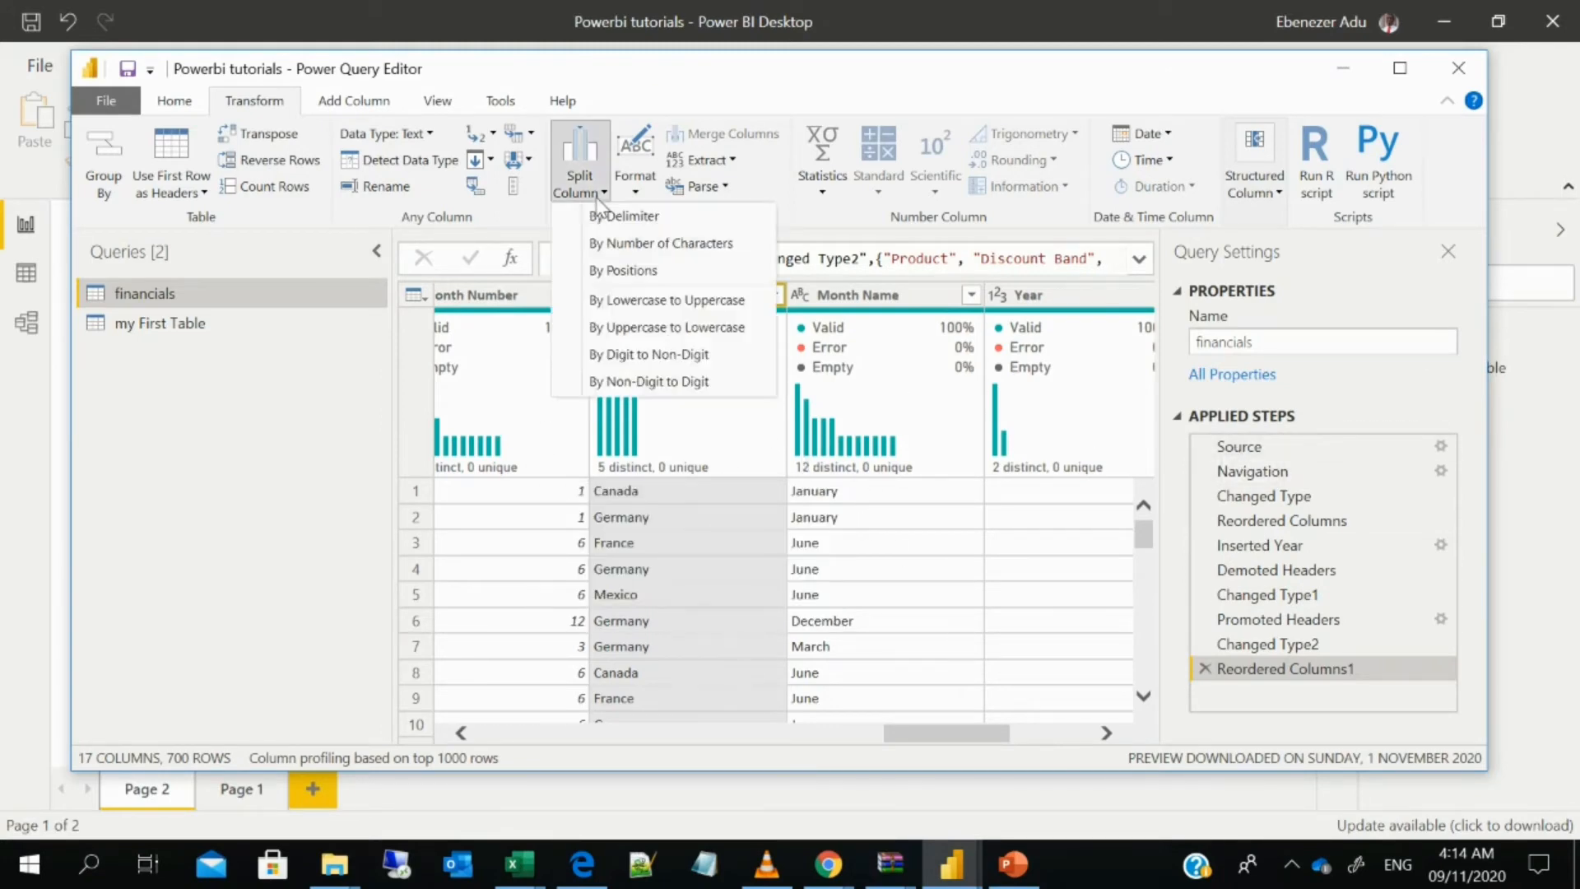
pyautogui.click(597, 200)
pyautogui.click(636, 191)
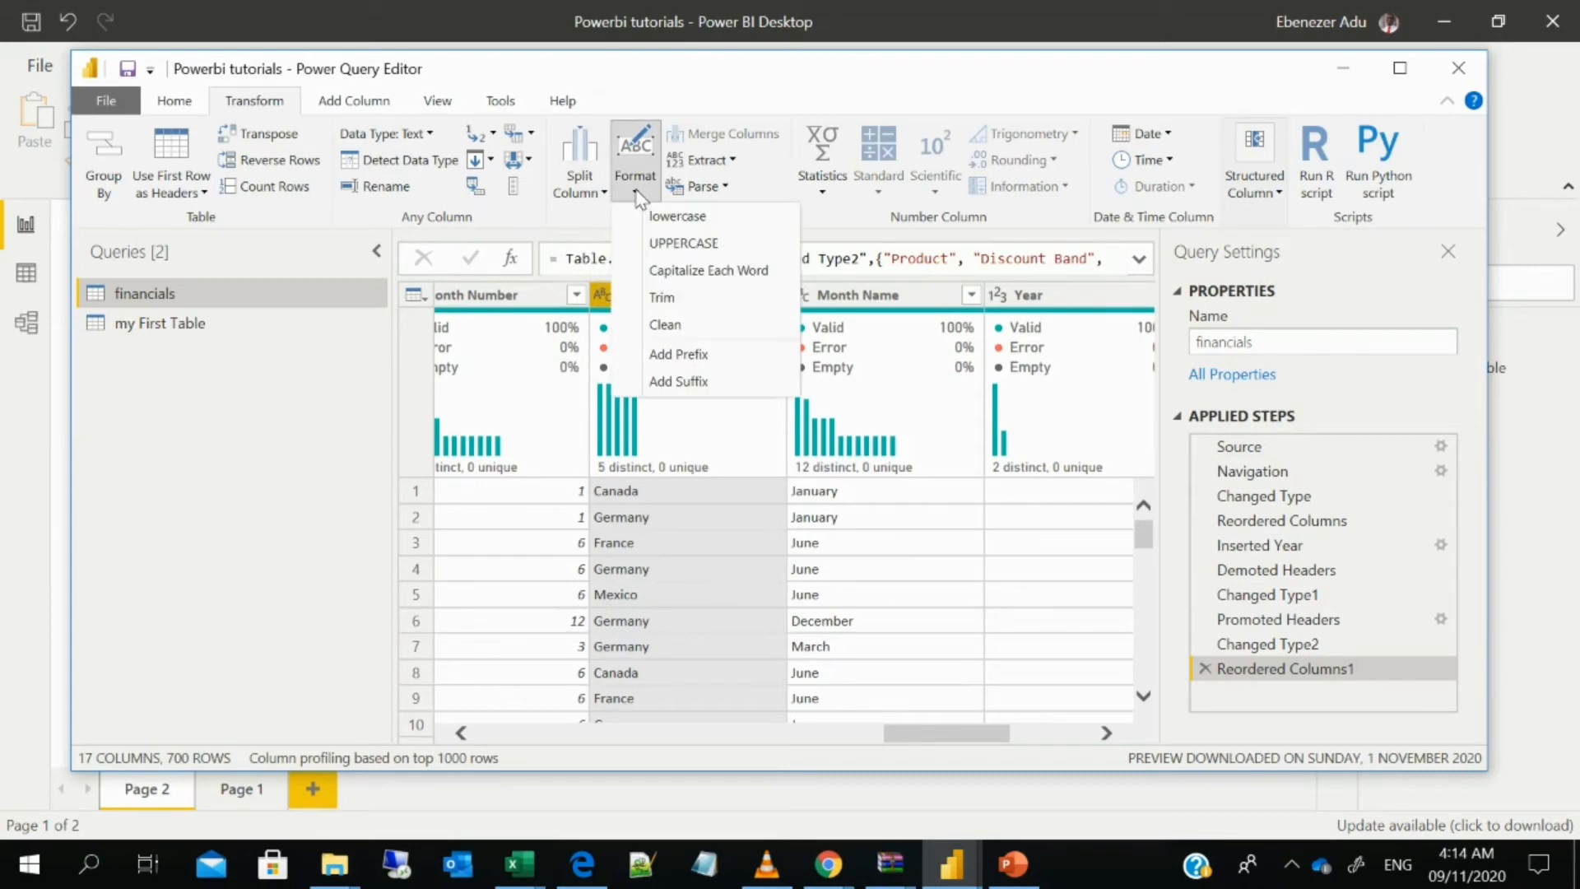
pyautogui.click(682, 247)
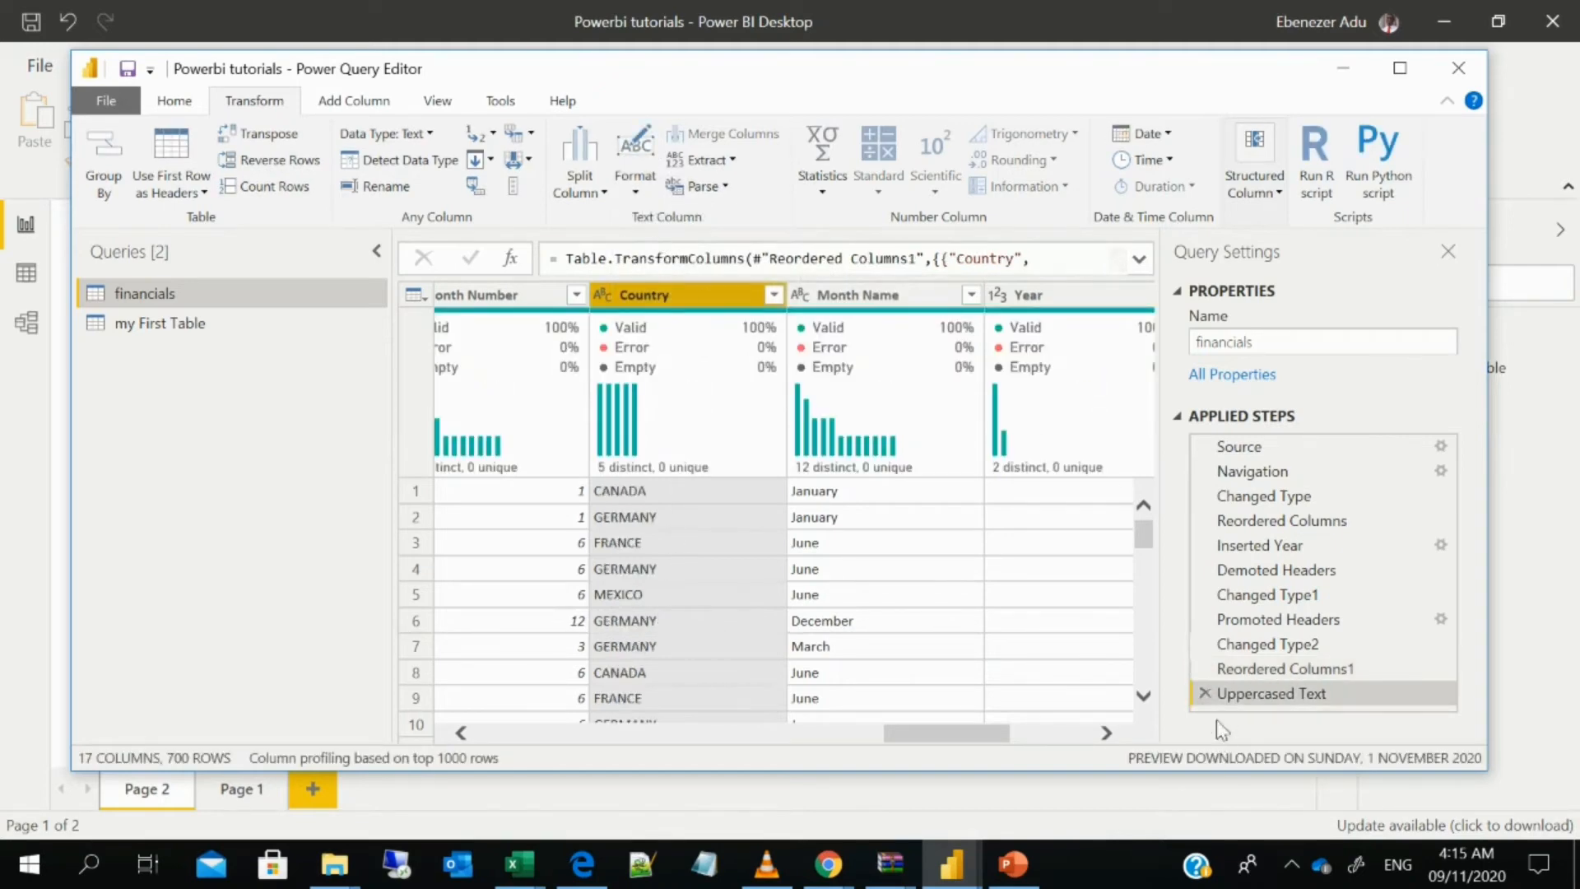
pyautogui.click(1204, 693)
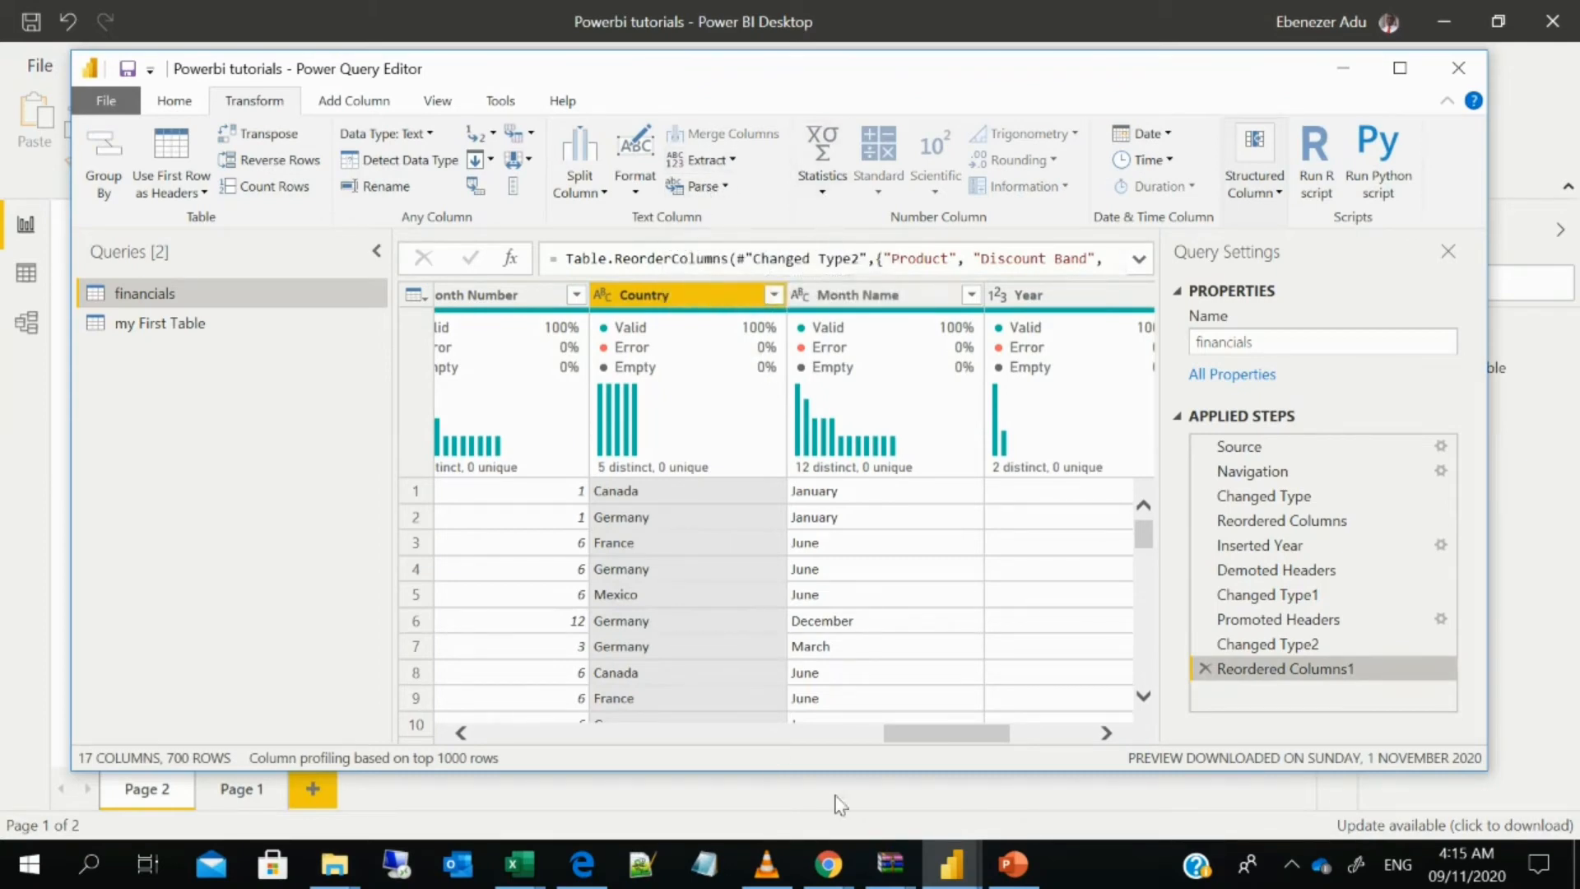
# Calculate the sum of the Year column, and undo it by deleting the Calculated Sum applied step
pyautogui.moveTo(938, 733); pyautogui.dragTo(1016, 738)
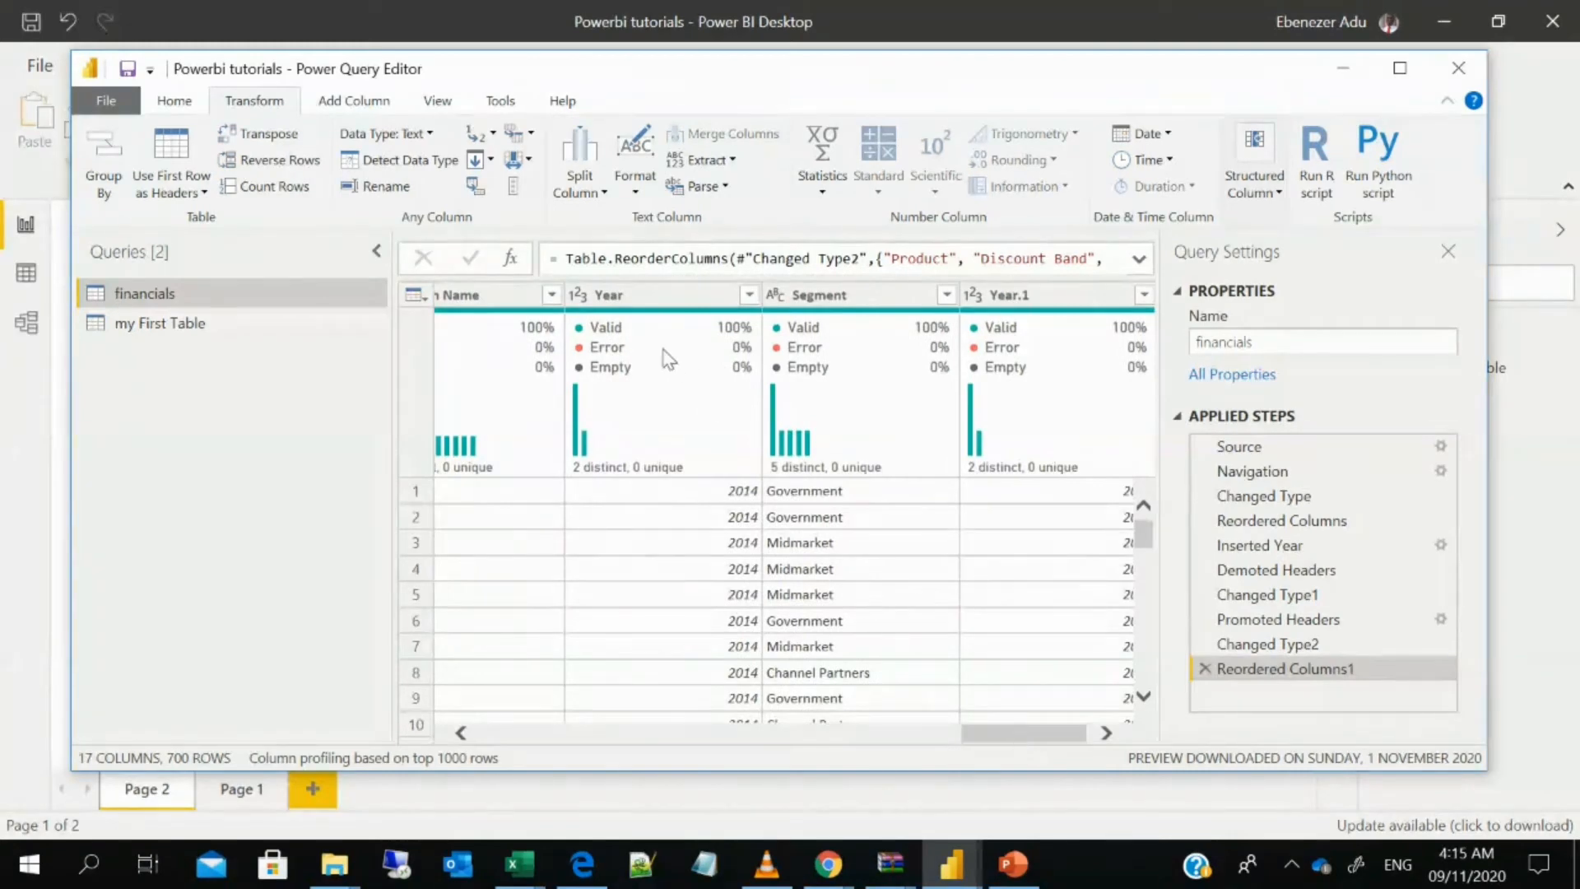
pyautogui.click(626, 295)
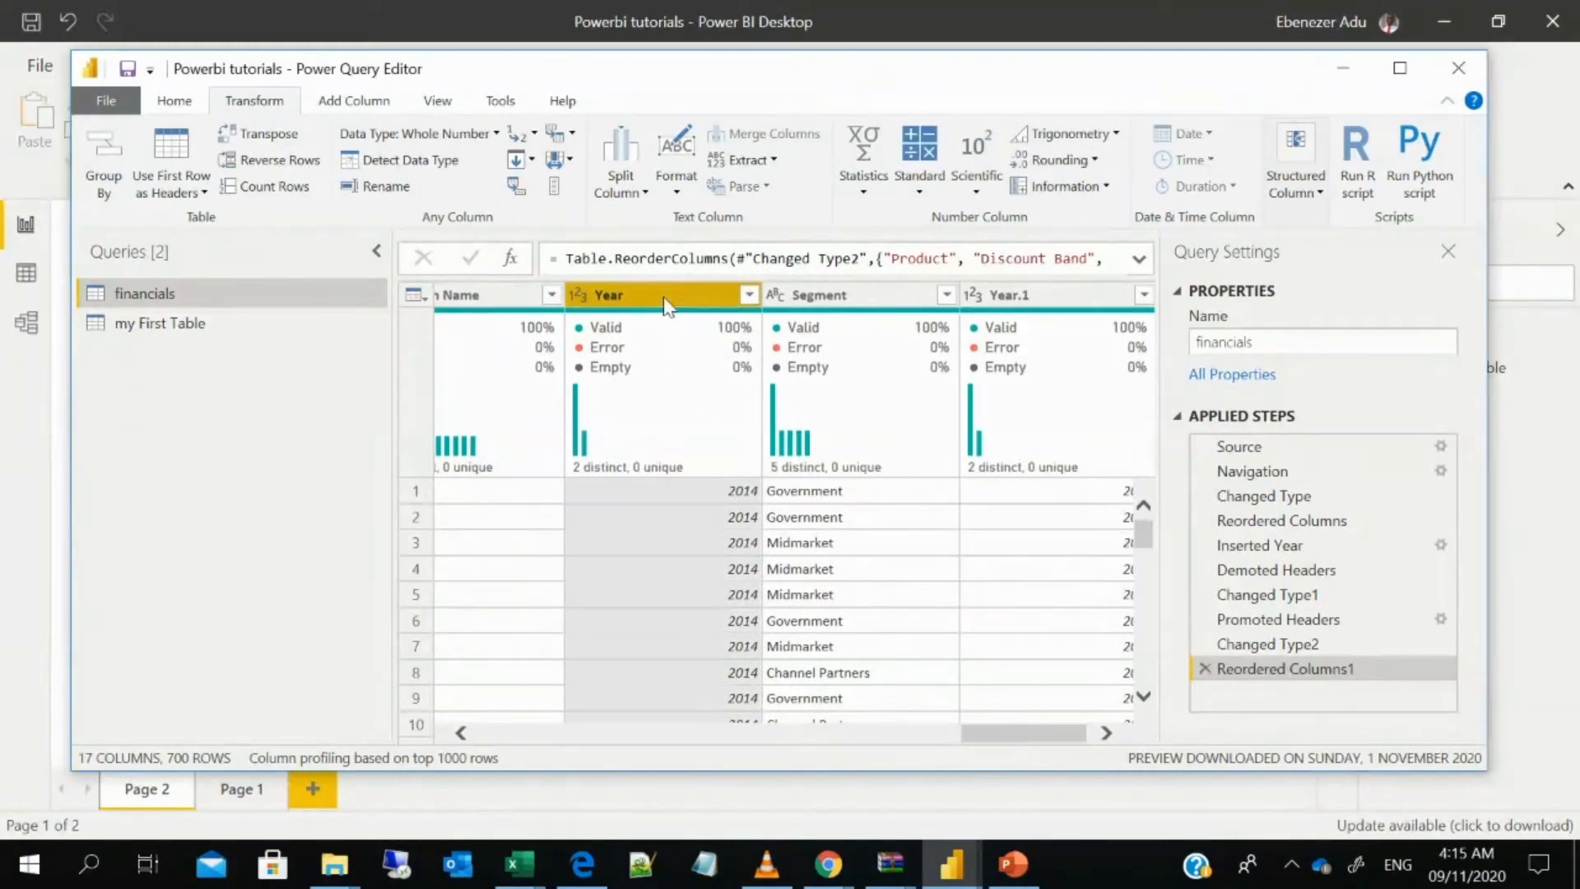
pyautogui.click(863, 177)
pyautogui.click(901, 217)
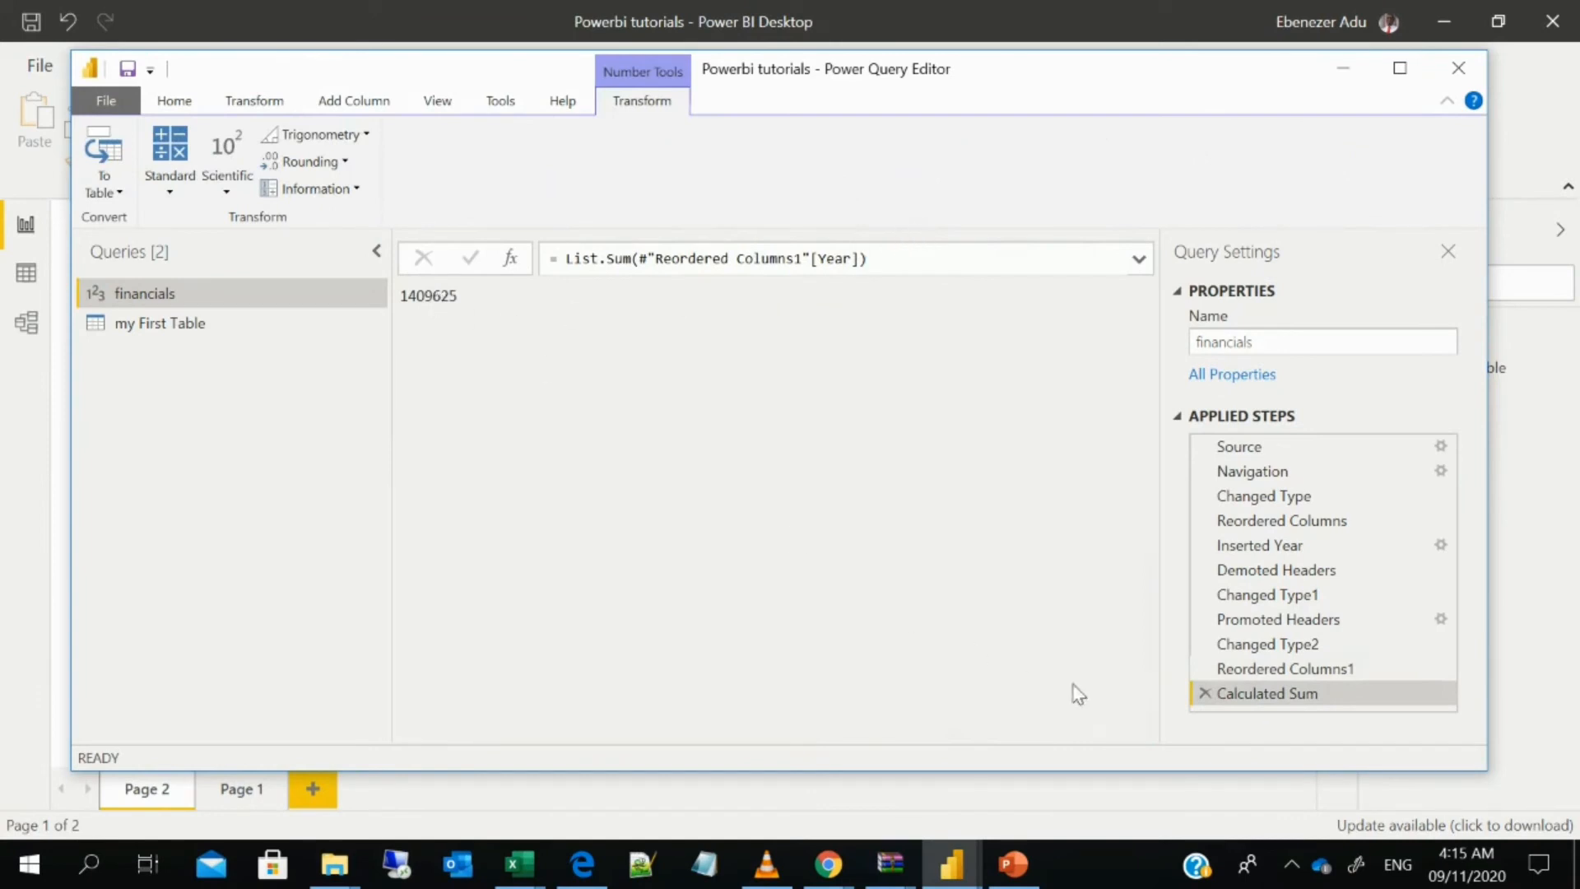
pyautogui.click(1205, 693)
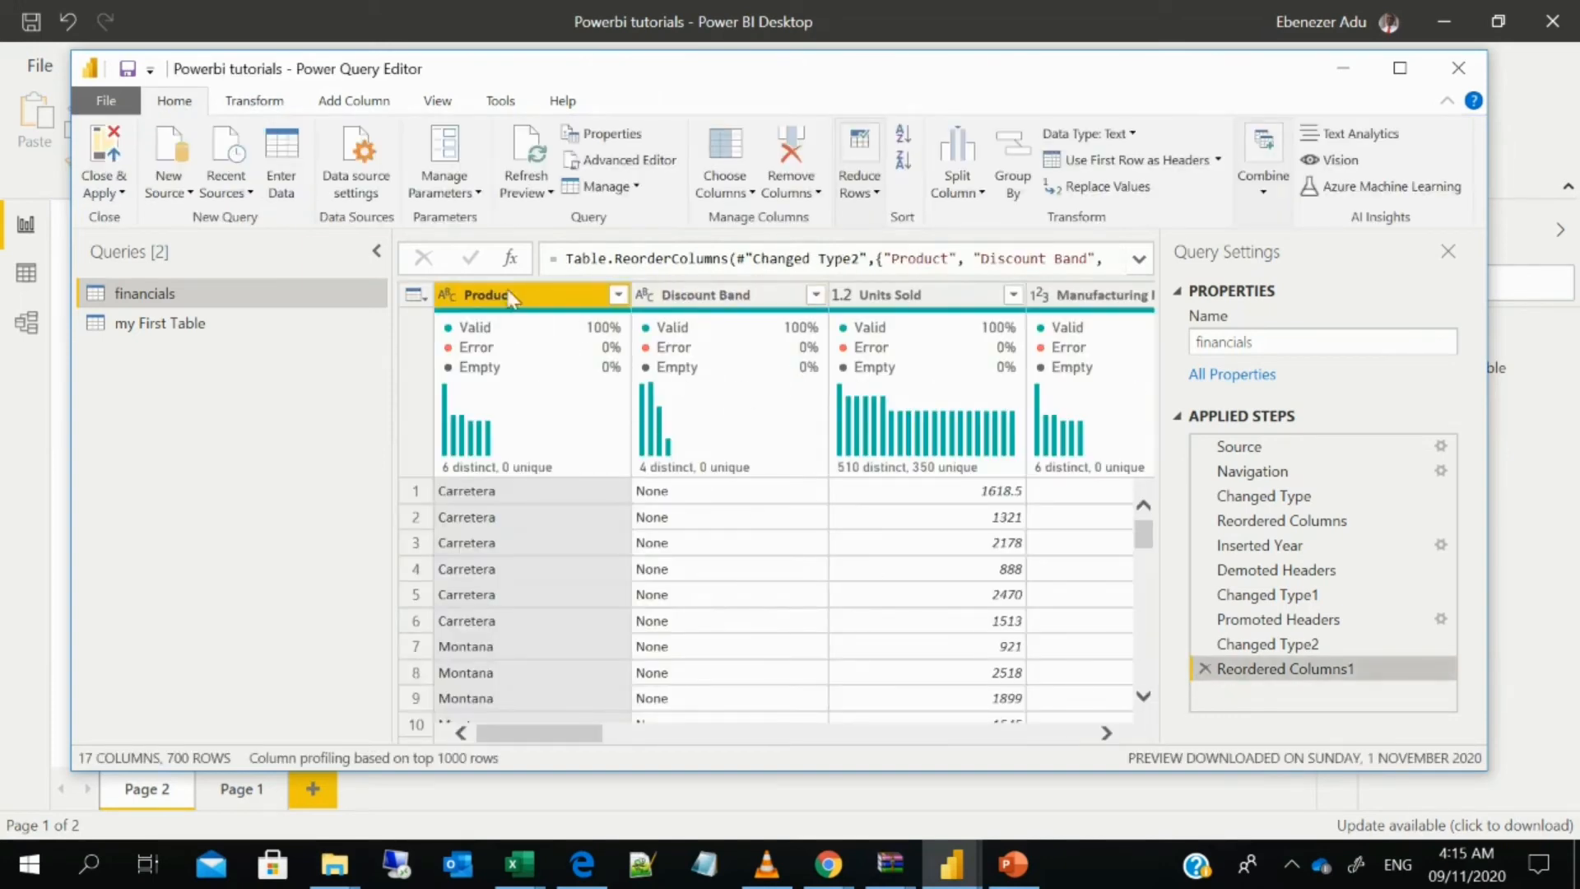
# Review the Standard and Scientific number operations available for the Manufacturing Price column without applying any
pyautogui.click(246, 107)
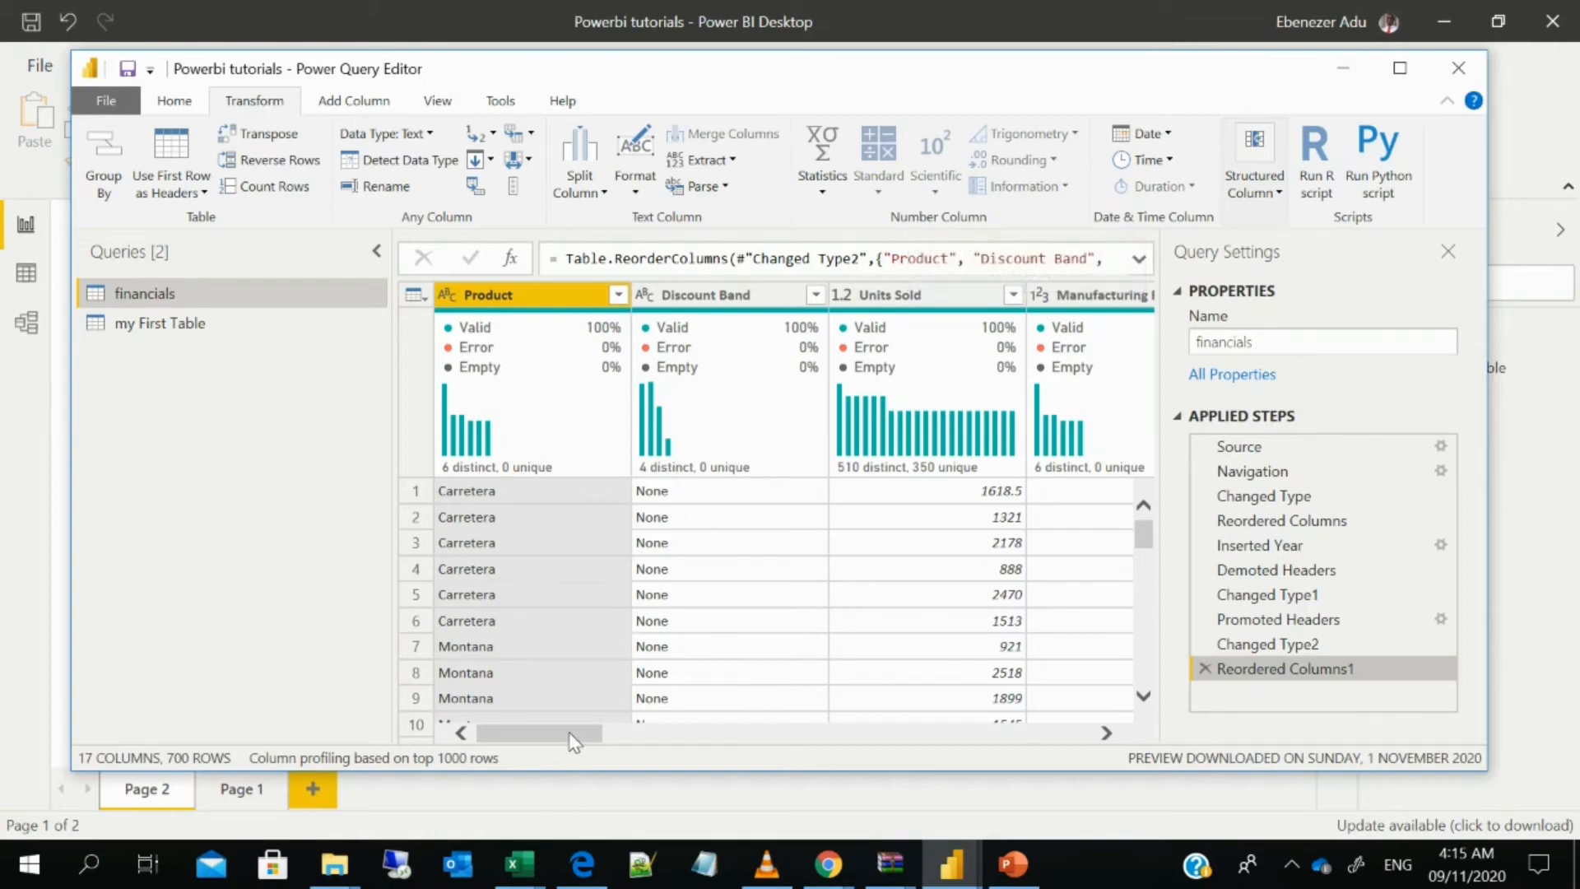
pyautogui.moveTo(573, 743); pyautogui.dragTo(668, 743)
pyautogui.click(665, 306)
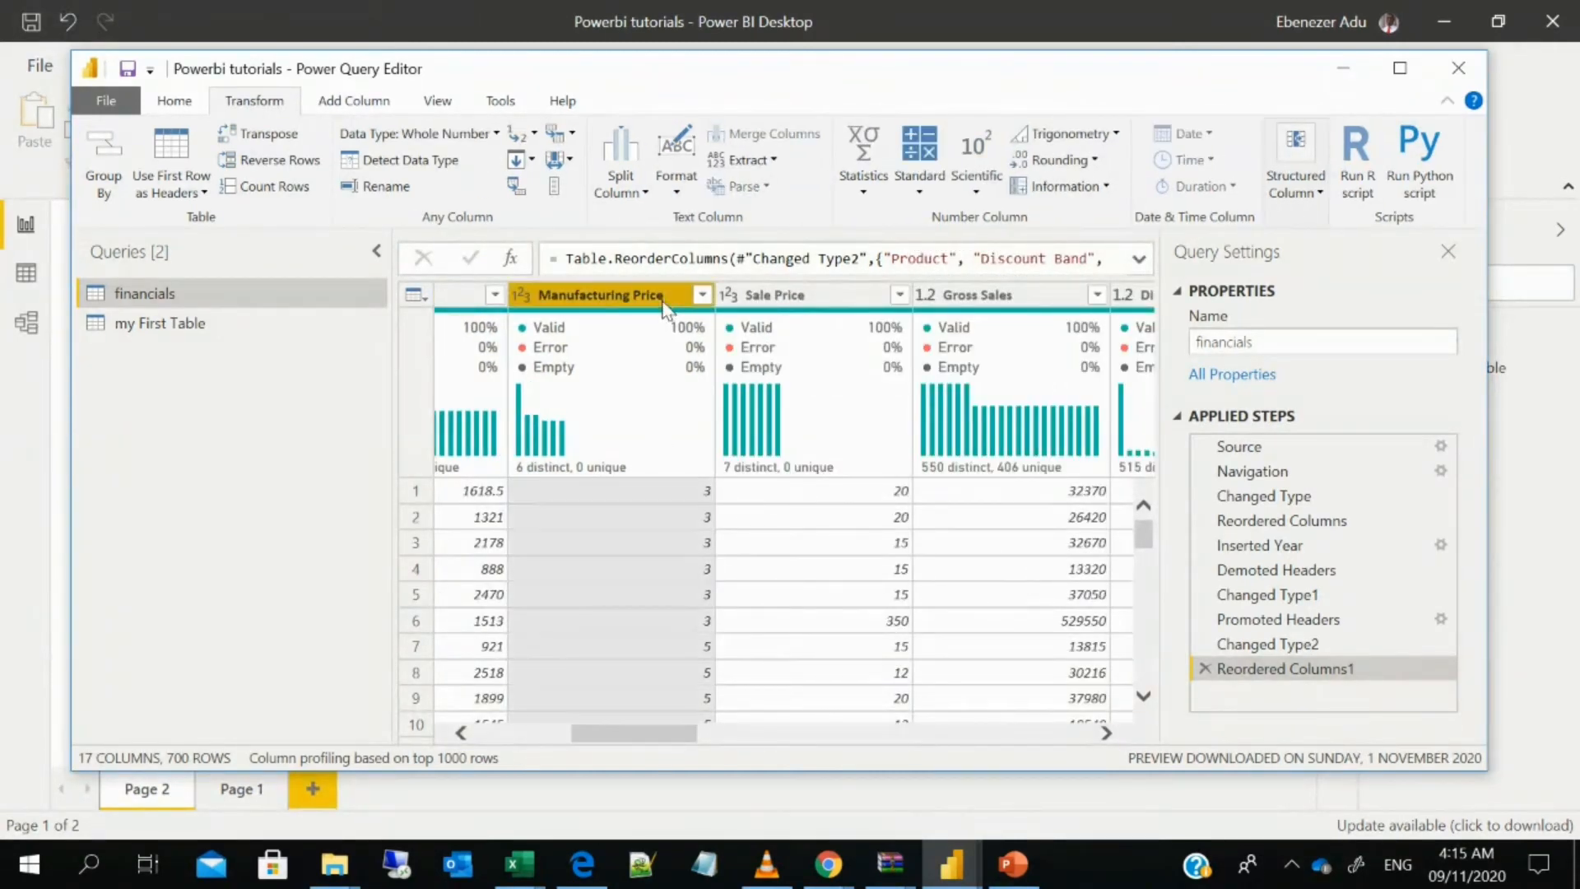
pyautogui.click(919, 177)
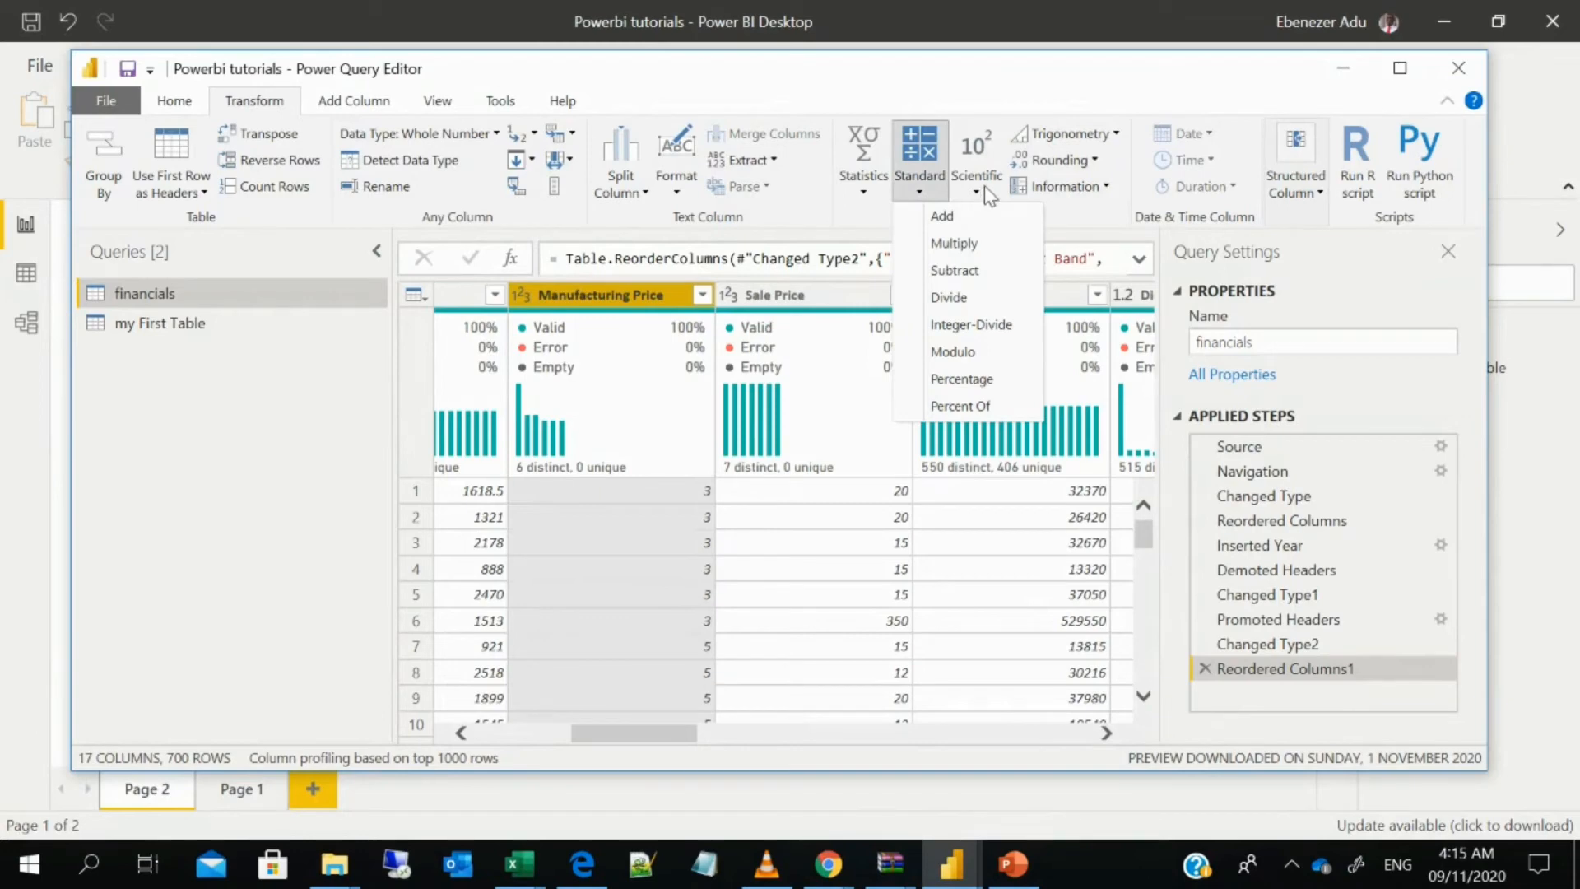
pyautogui.click(984, 185)
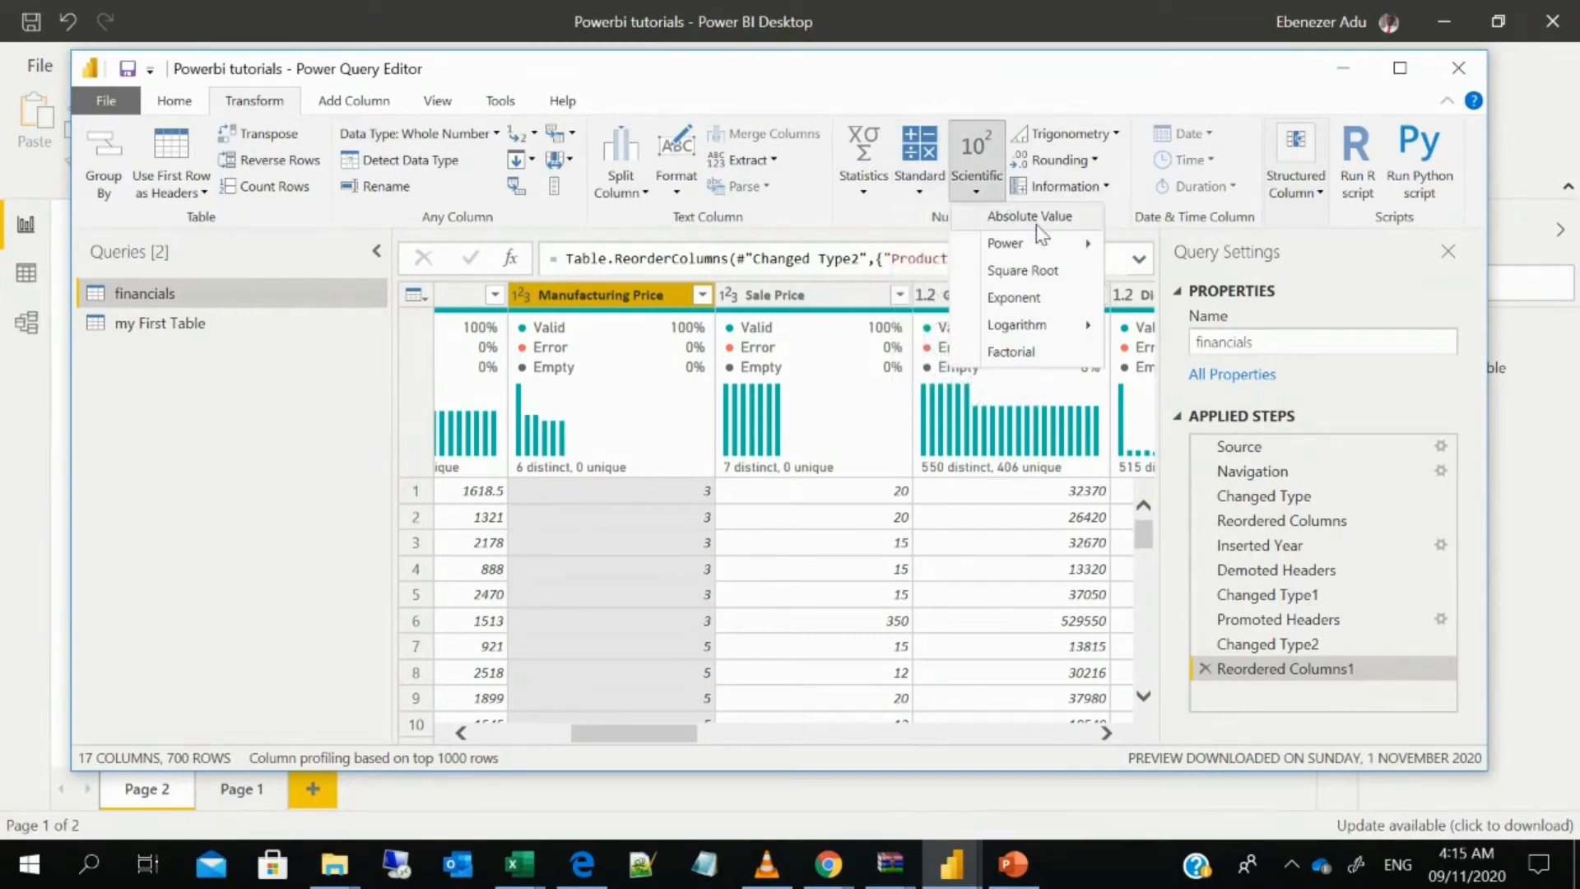
pyautogui.moveTo(1040, 333)
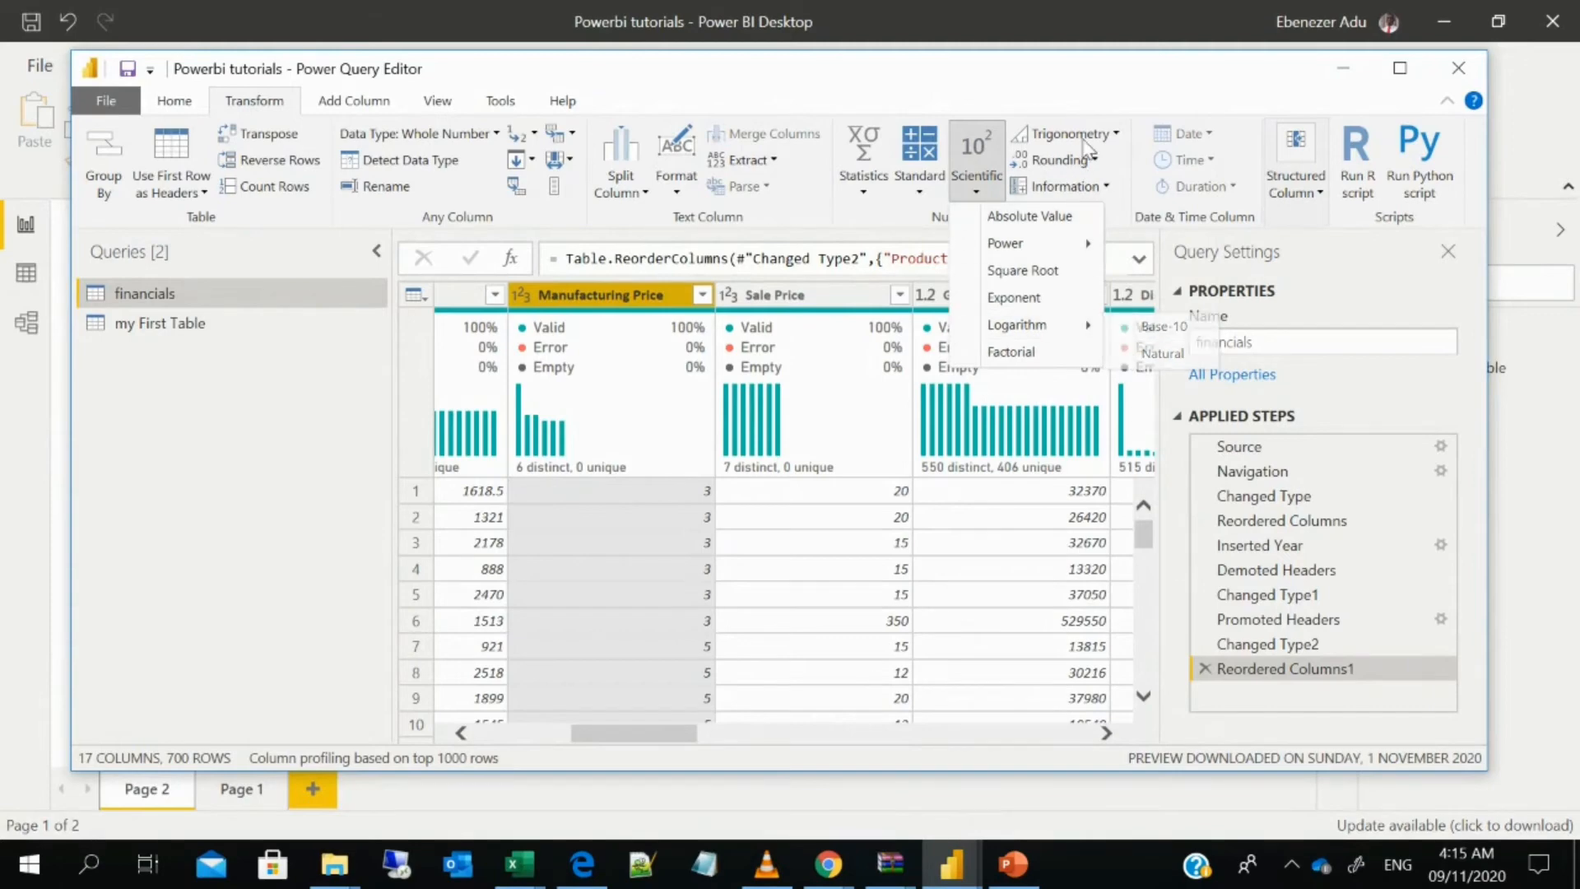
pyautogui.click(1170, 111)
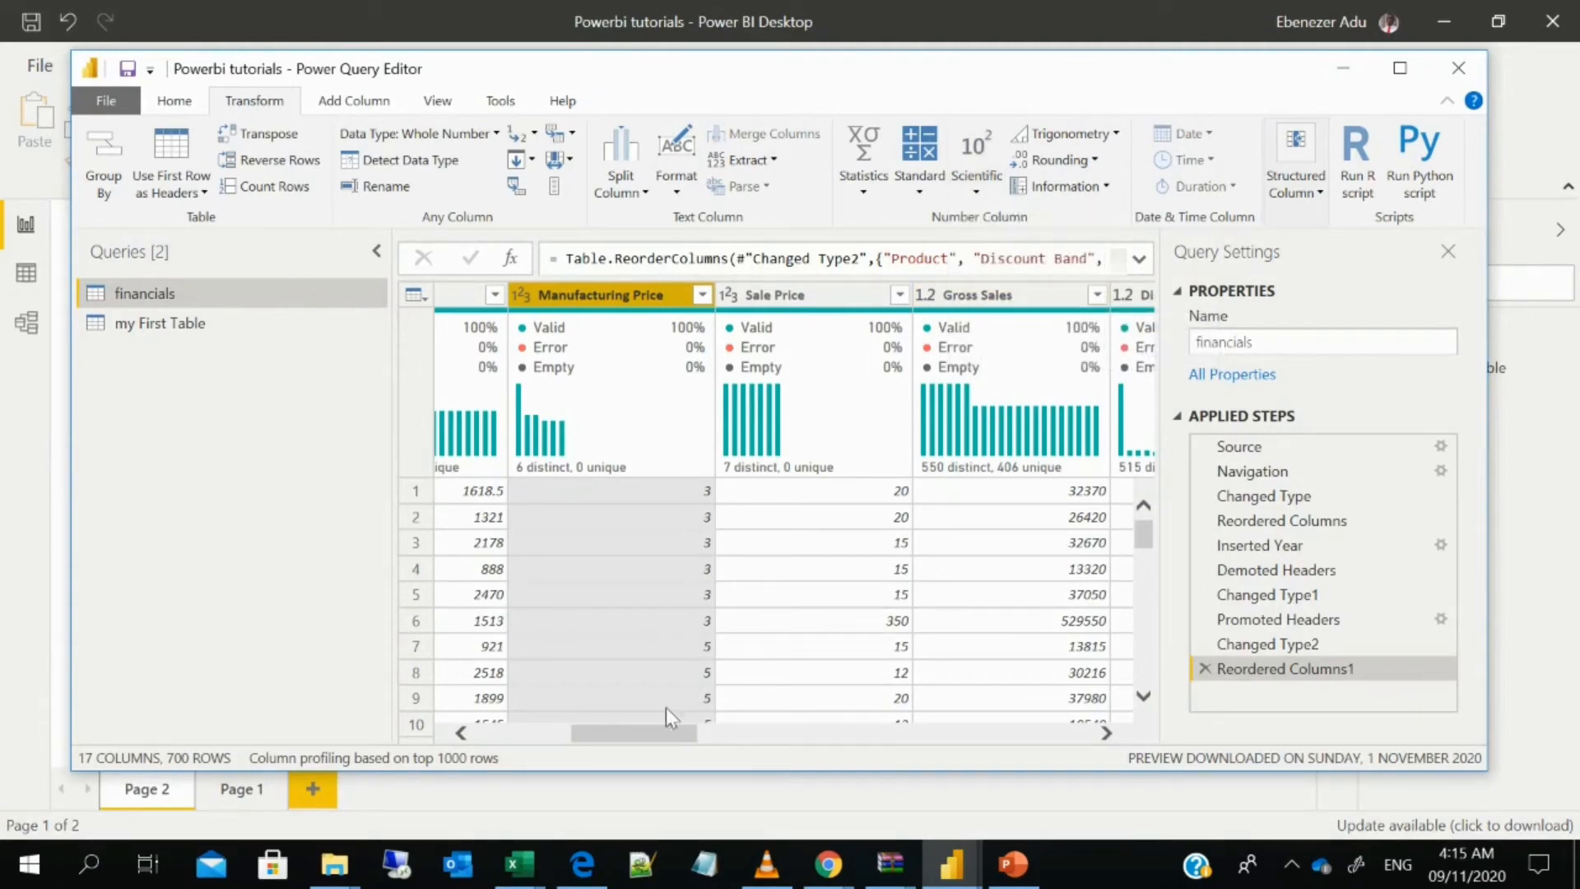
# Convert the Date column to its month number, and undo it by deleting the Extracted Month applied step
pyautogui.moveTo(650, 732); pyautogui.dragTo(880, 741)
pyautogui.click(802, 295)
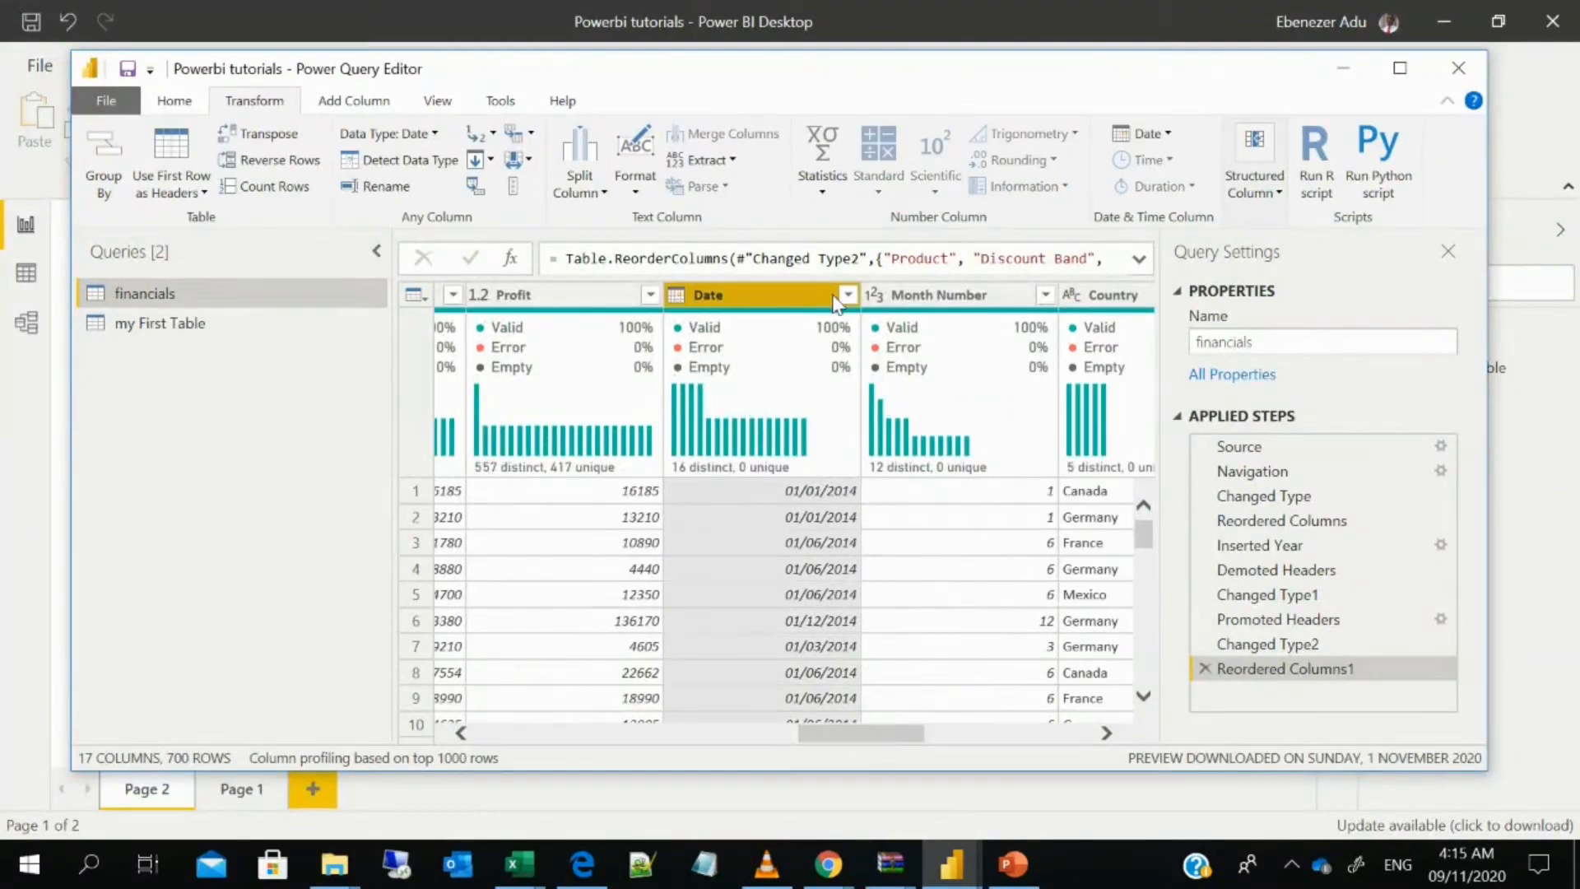
pyautogui.click(1162, 134)
pyautogui.moveTo(1216, 250)
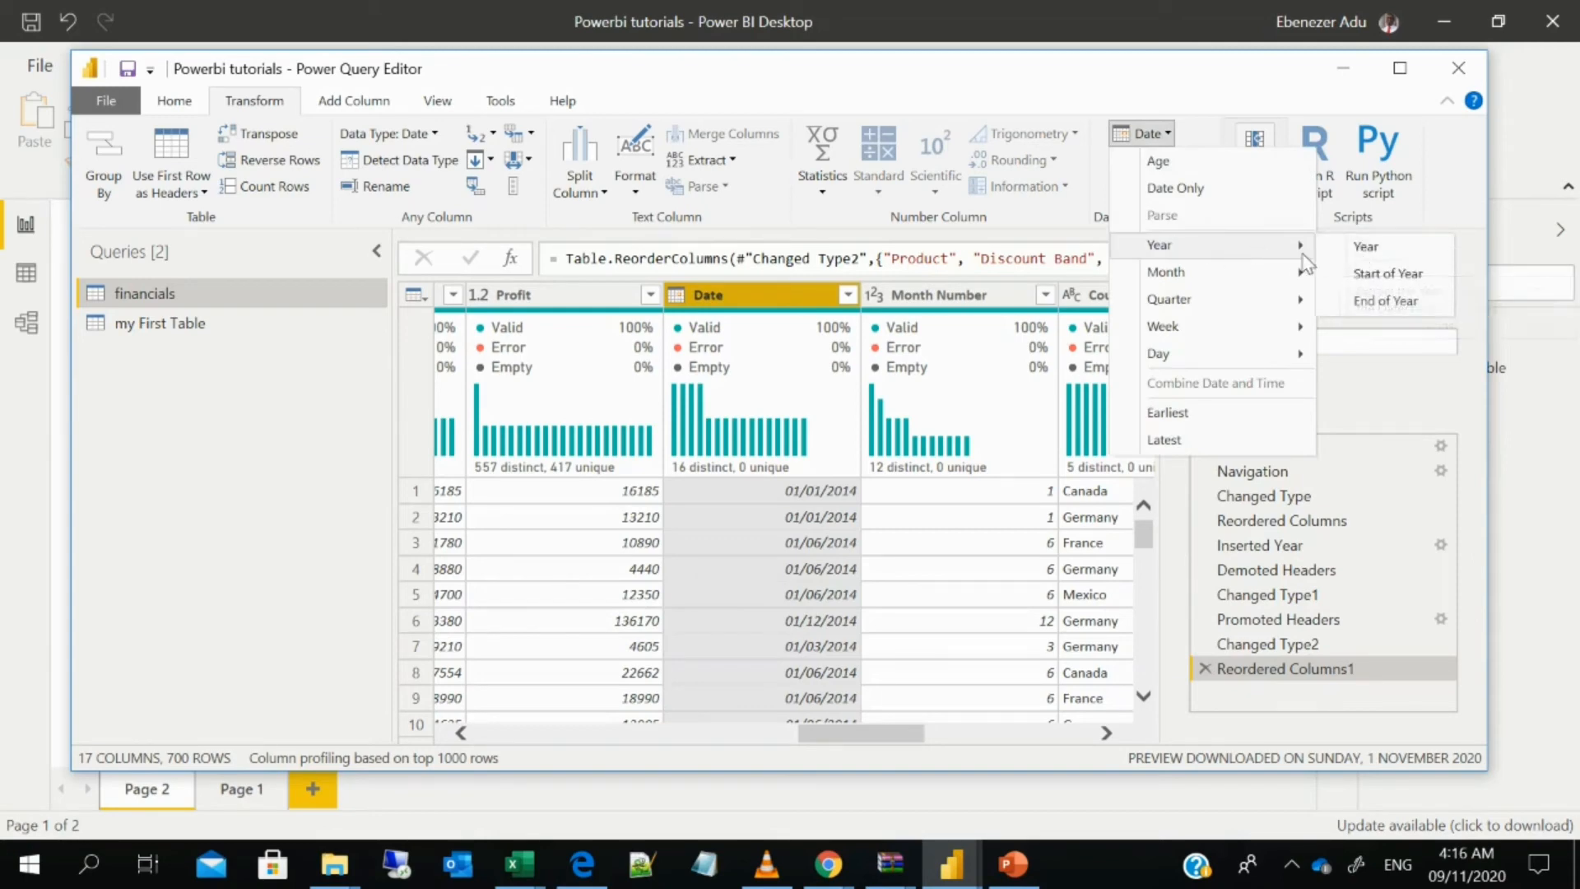
pyautogui.moveTo(1278, 282)
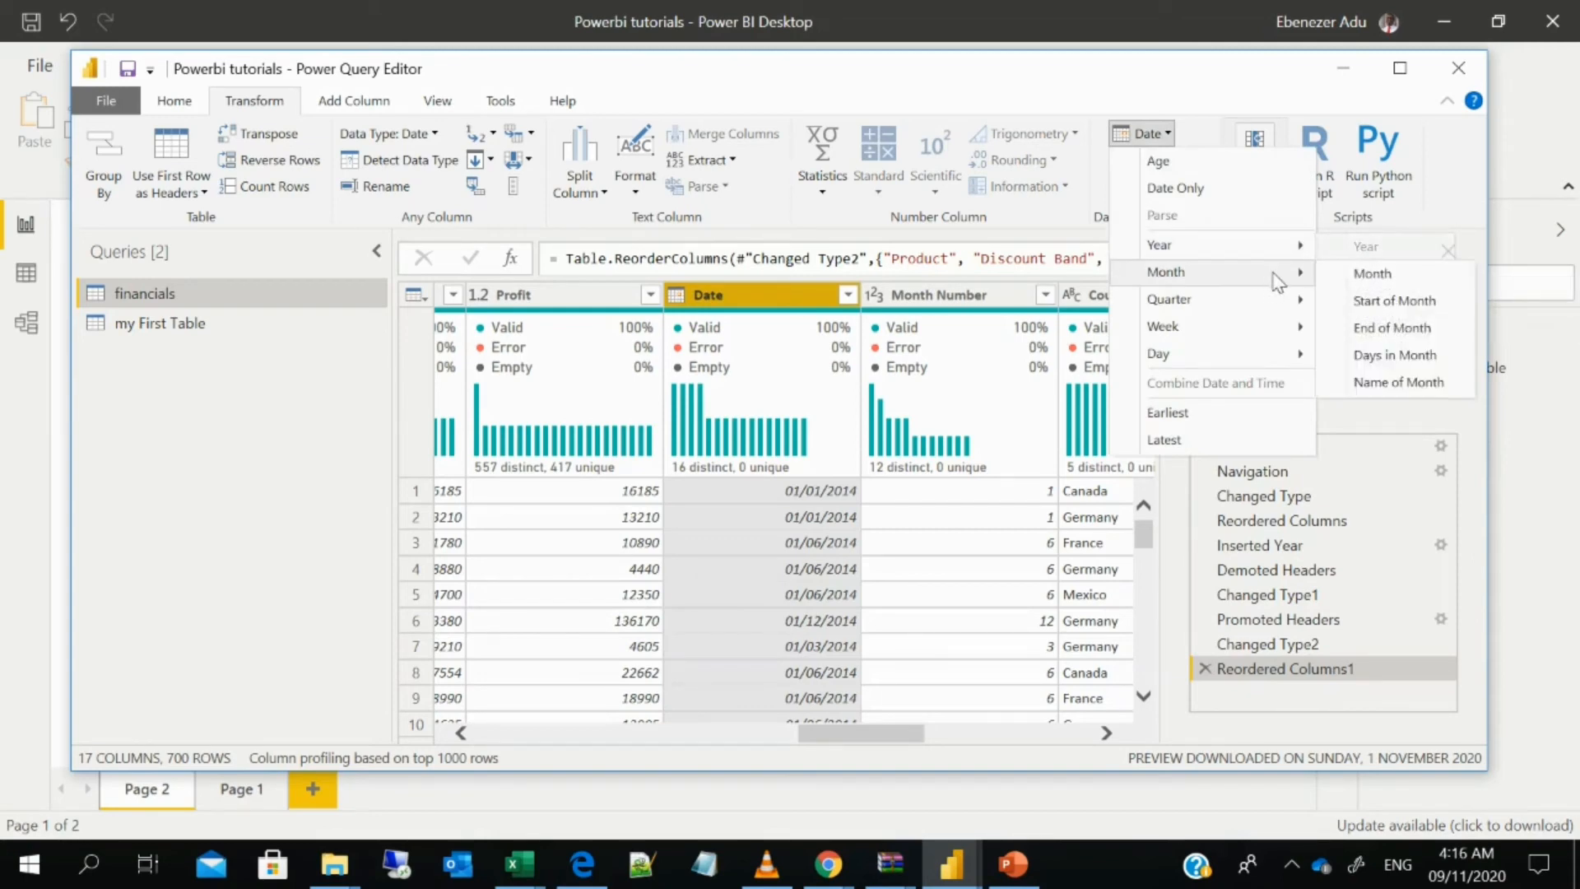
pyautogui.click(1361, 278)
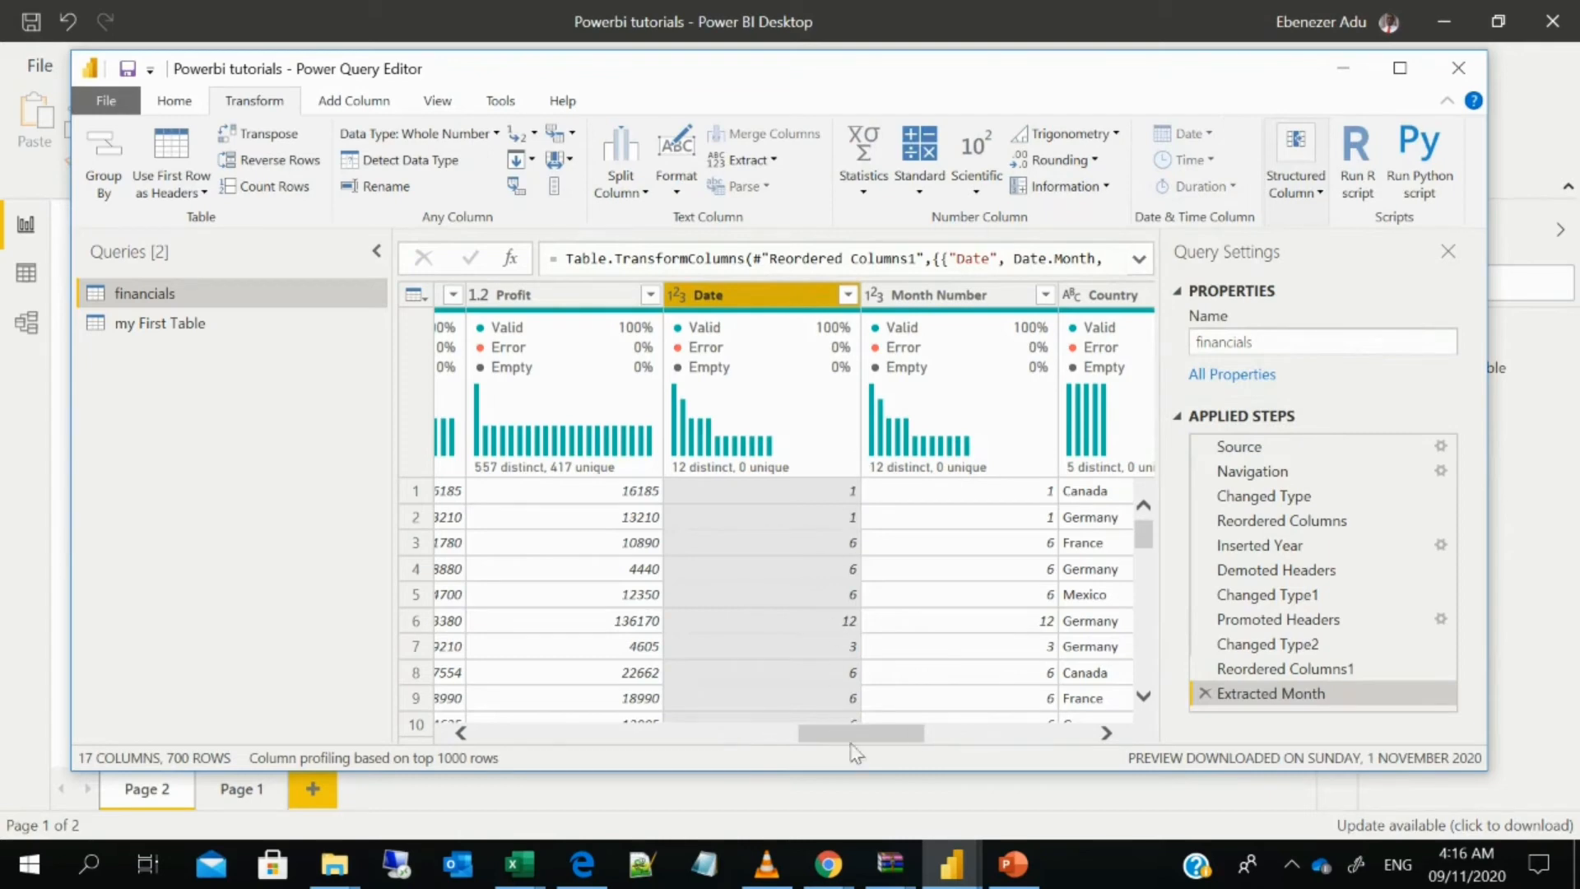
pyautogui.click(1202, 694)
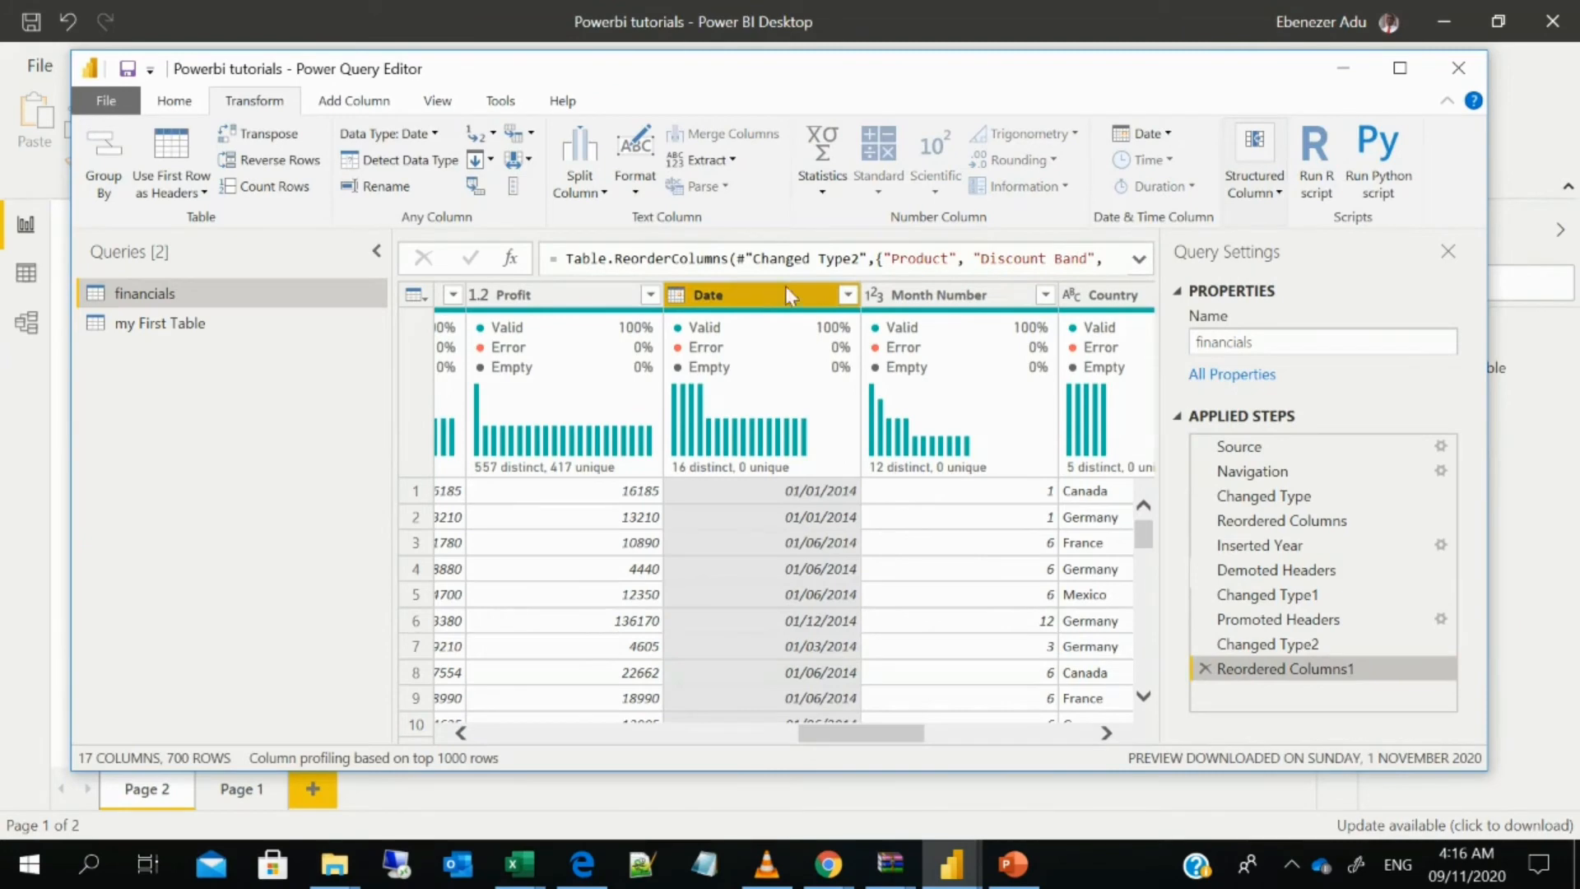
# Convert the Date column to its year, and undo it by deleting the Extracted Year applied step
pyautogui.click(1170, 132)
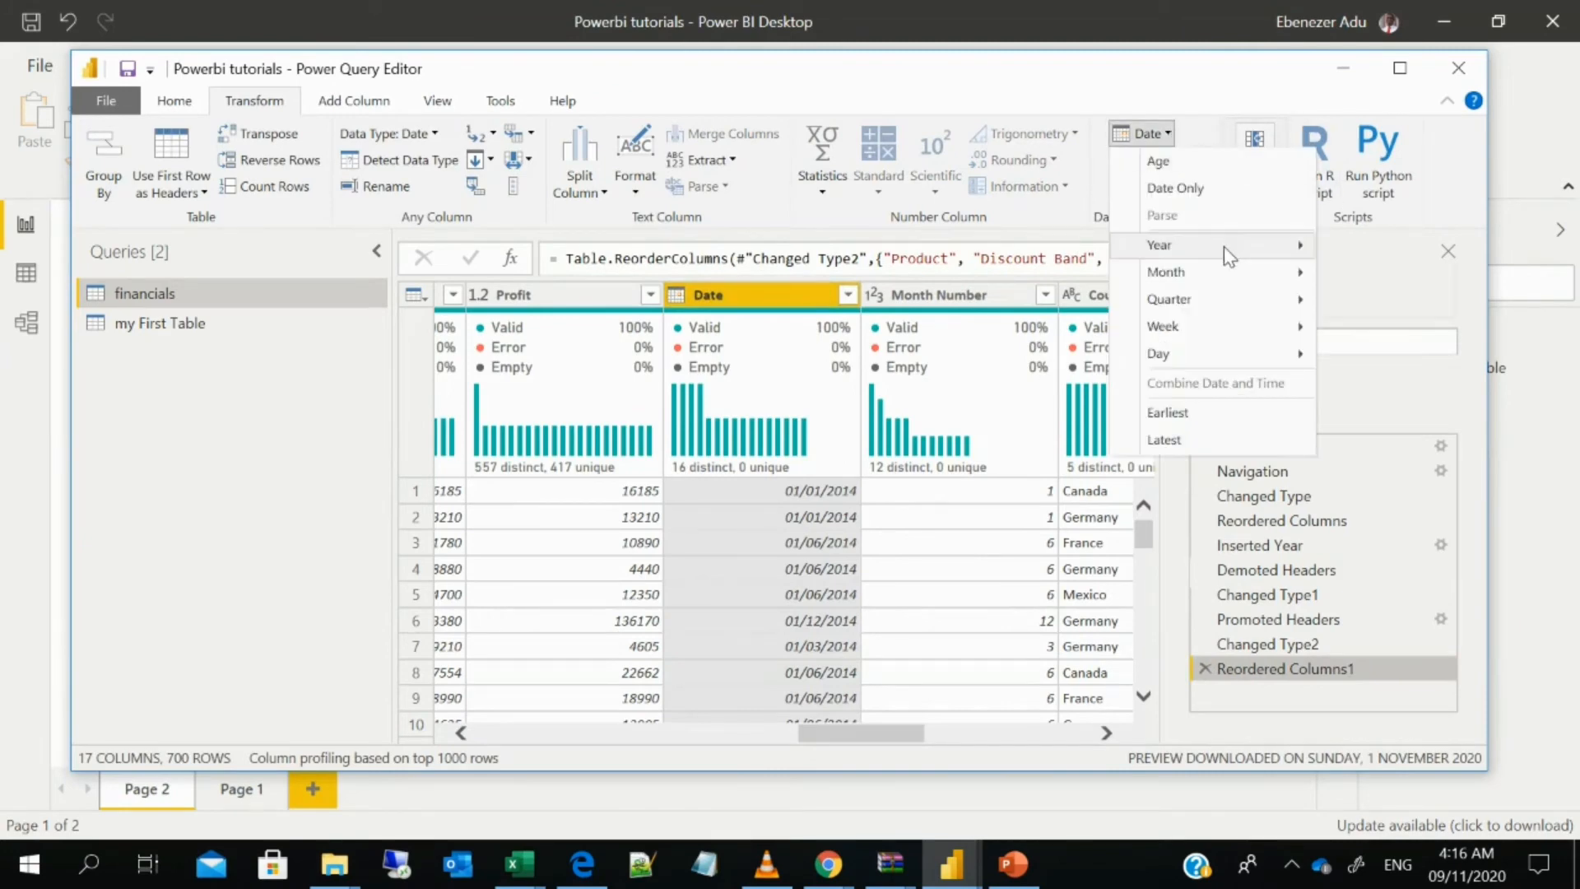
pyautogui.click(1390, 245)
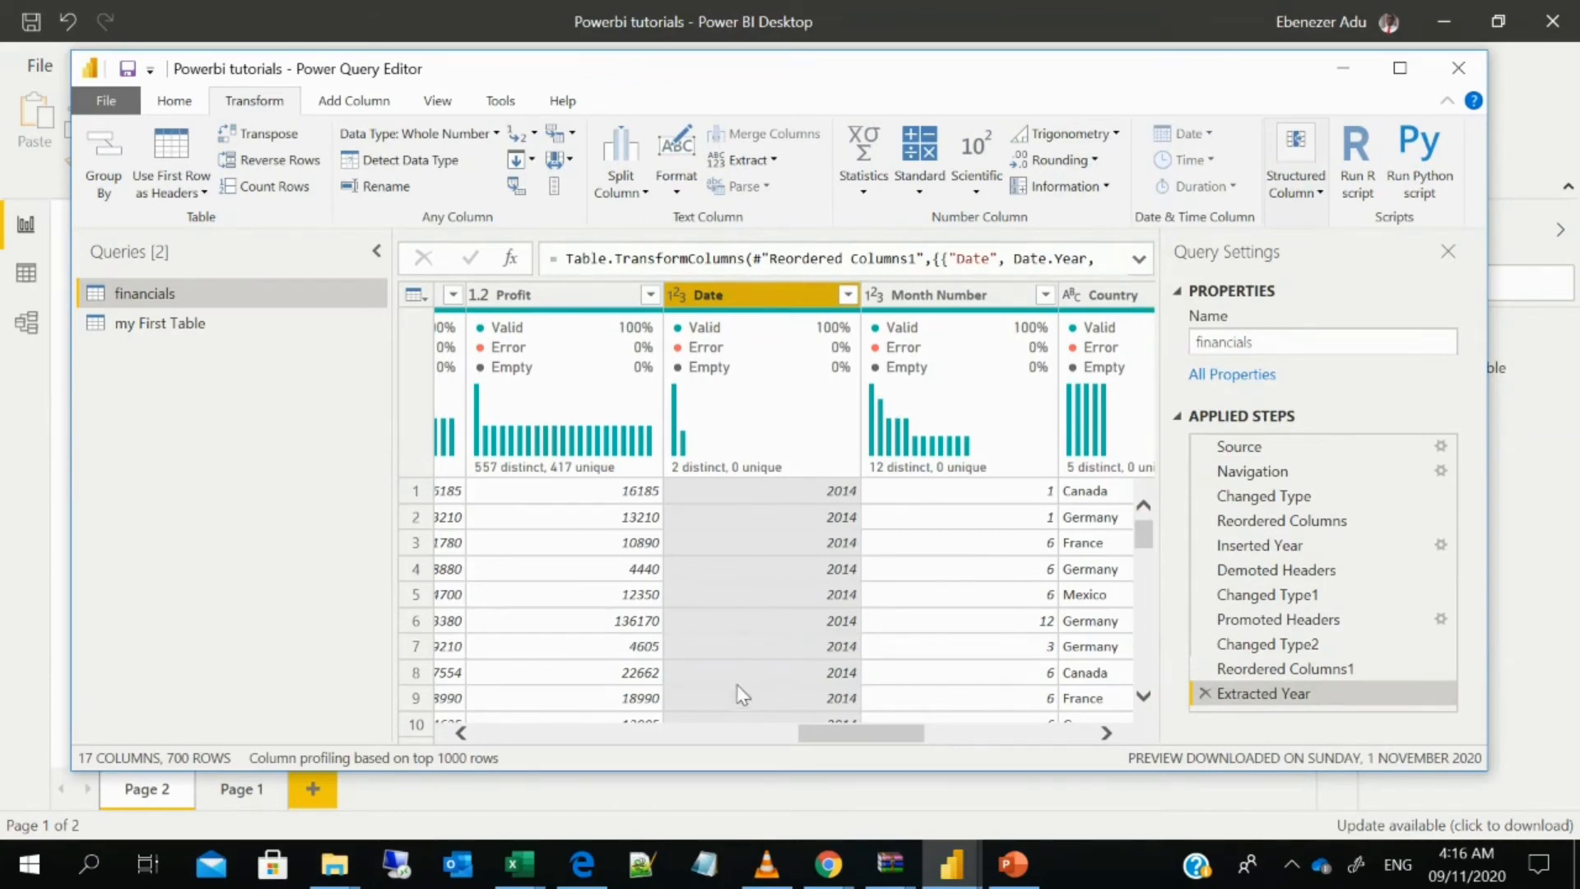
pyautogui.click(1204, 694)
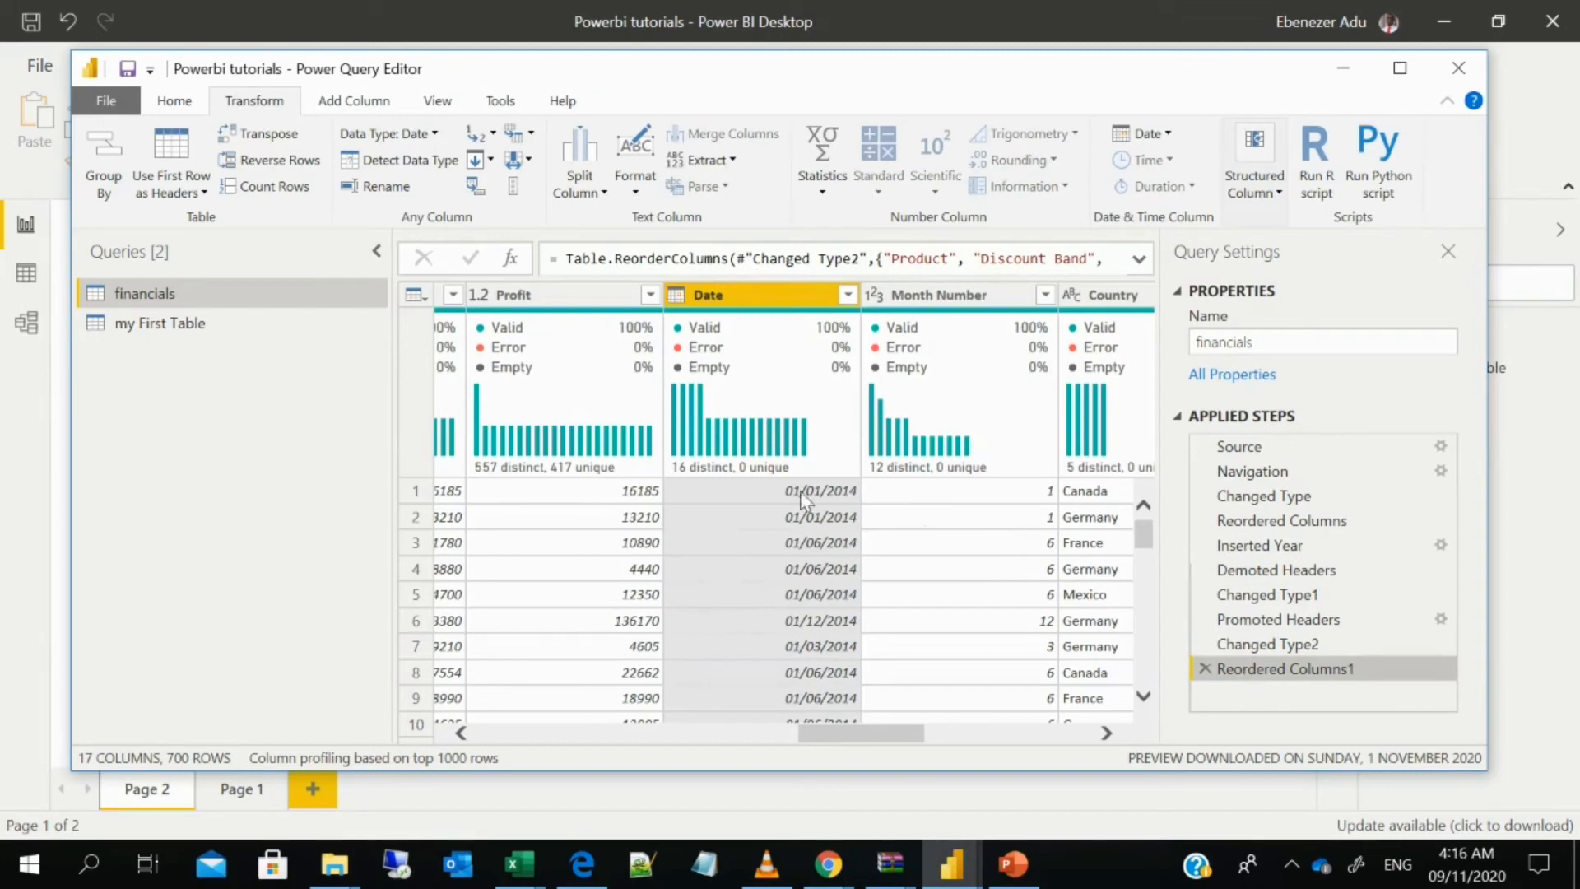
# Add a new column to the financials table containing the year extracted from the Date column
pyautogui.click(354, 102)
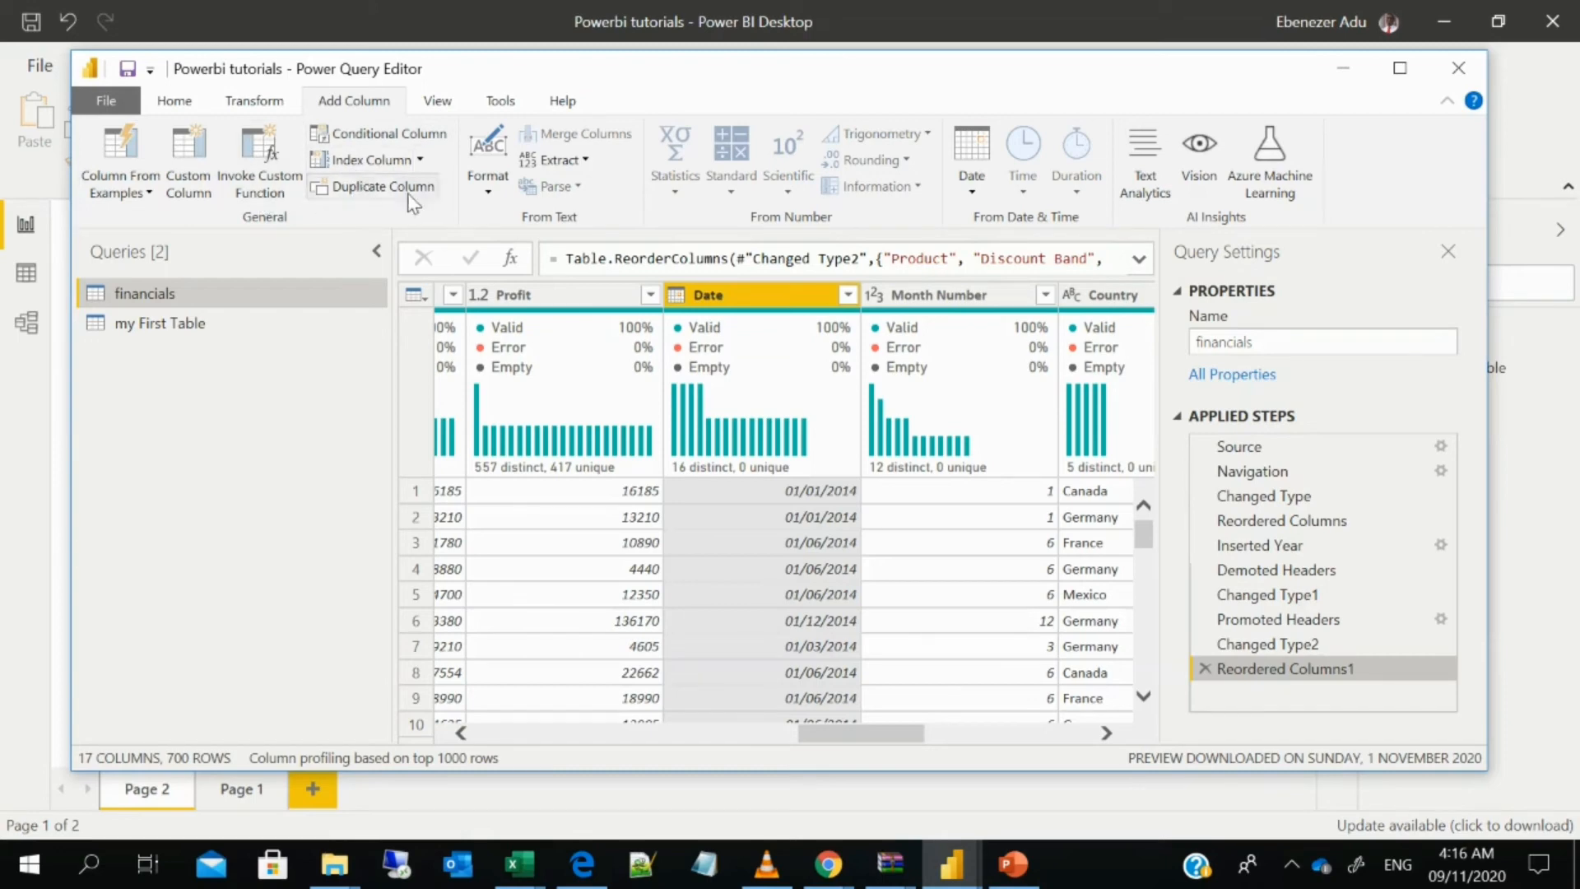
pyautogui.click(492, 194)
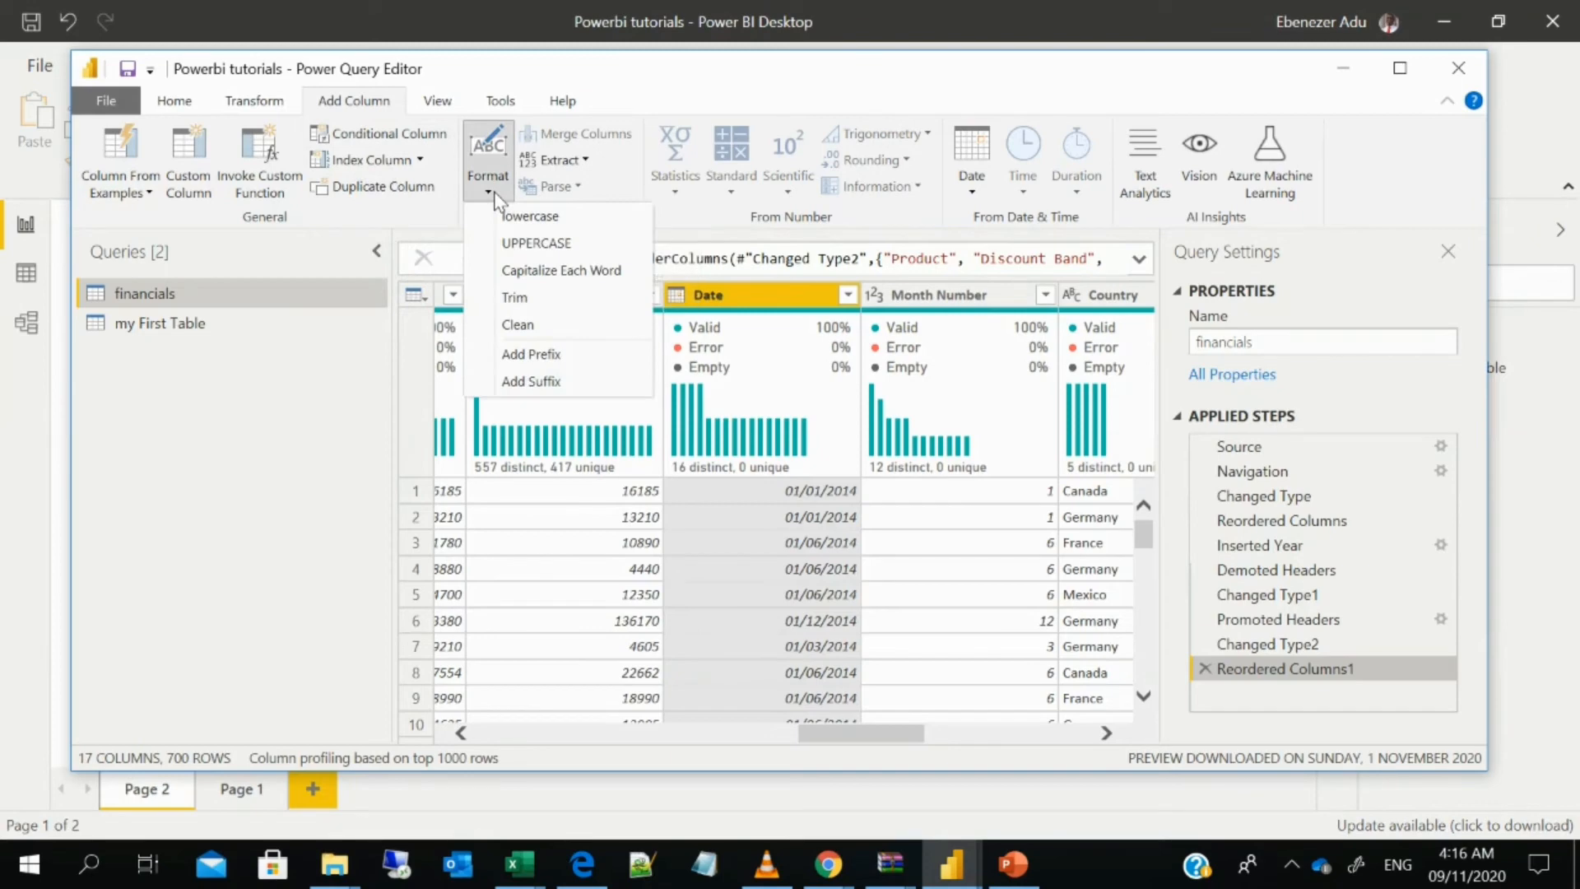
pyautogui.click(580, 164)
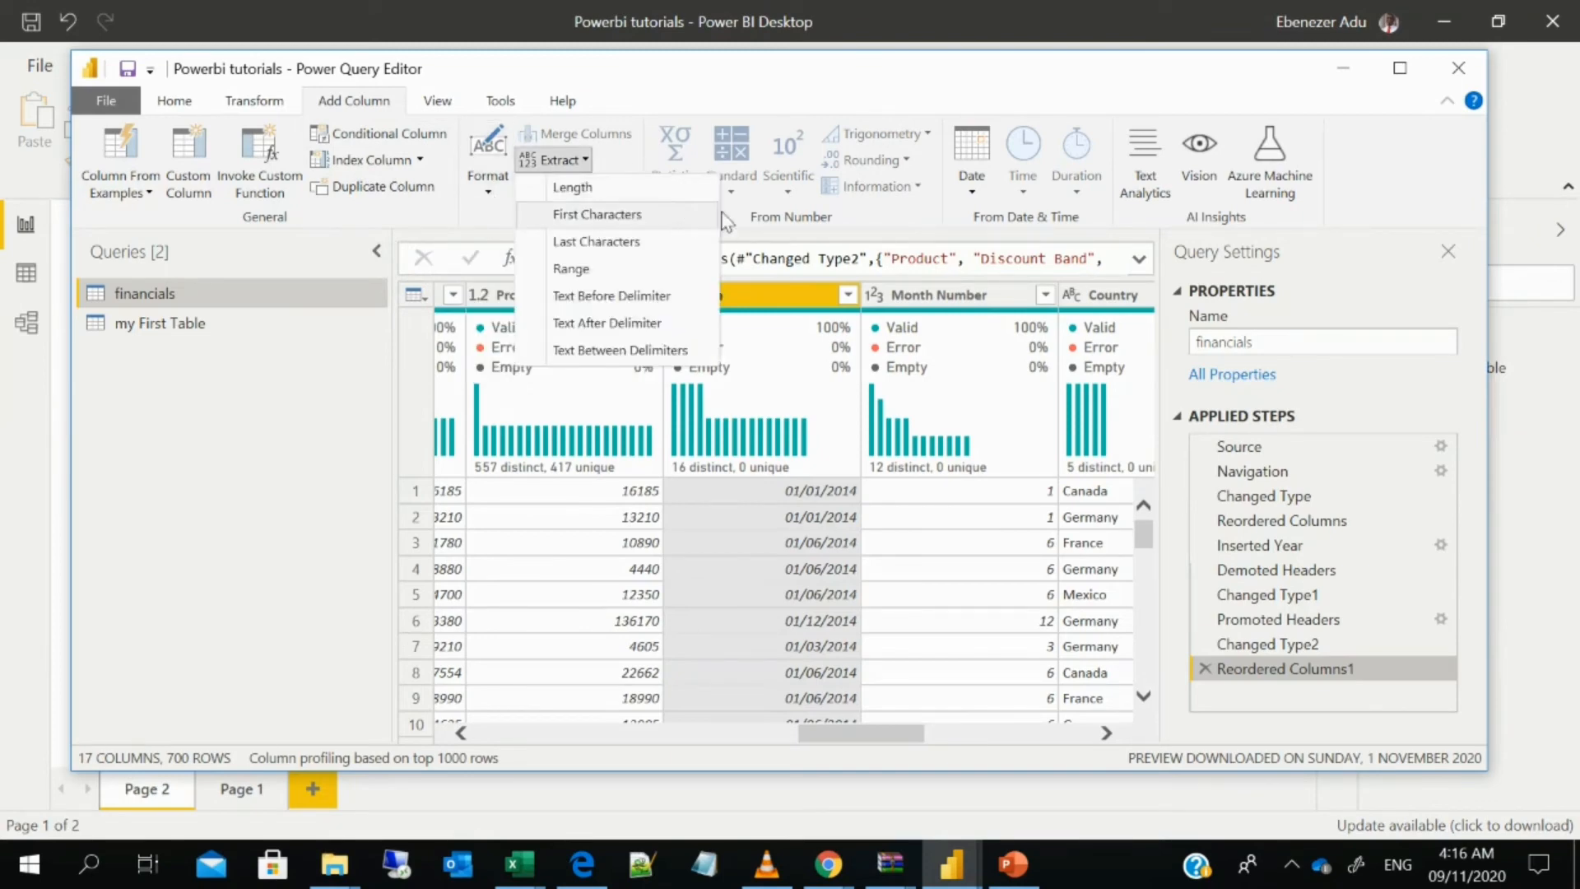
pyautogui.click(969, 199)
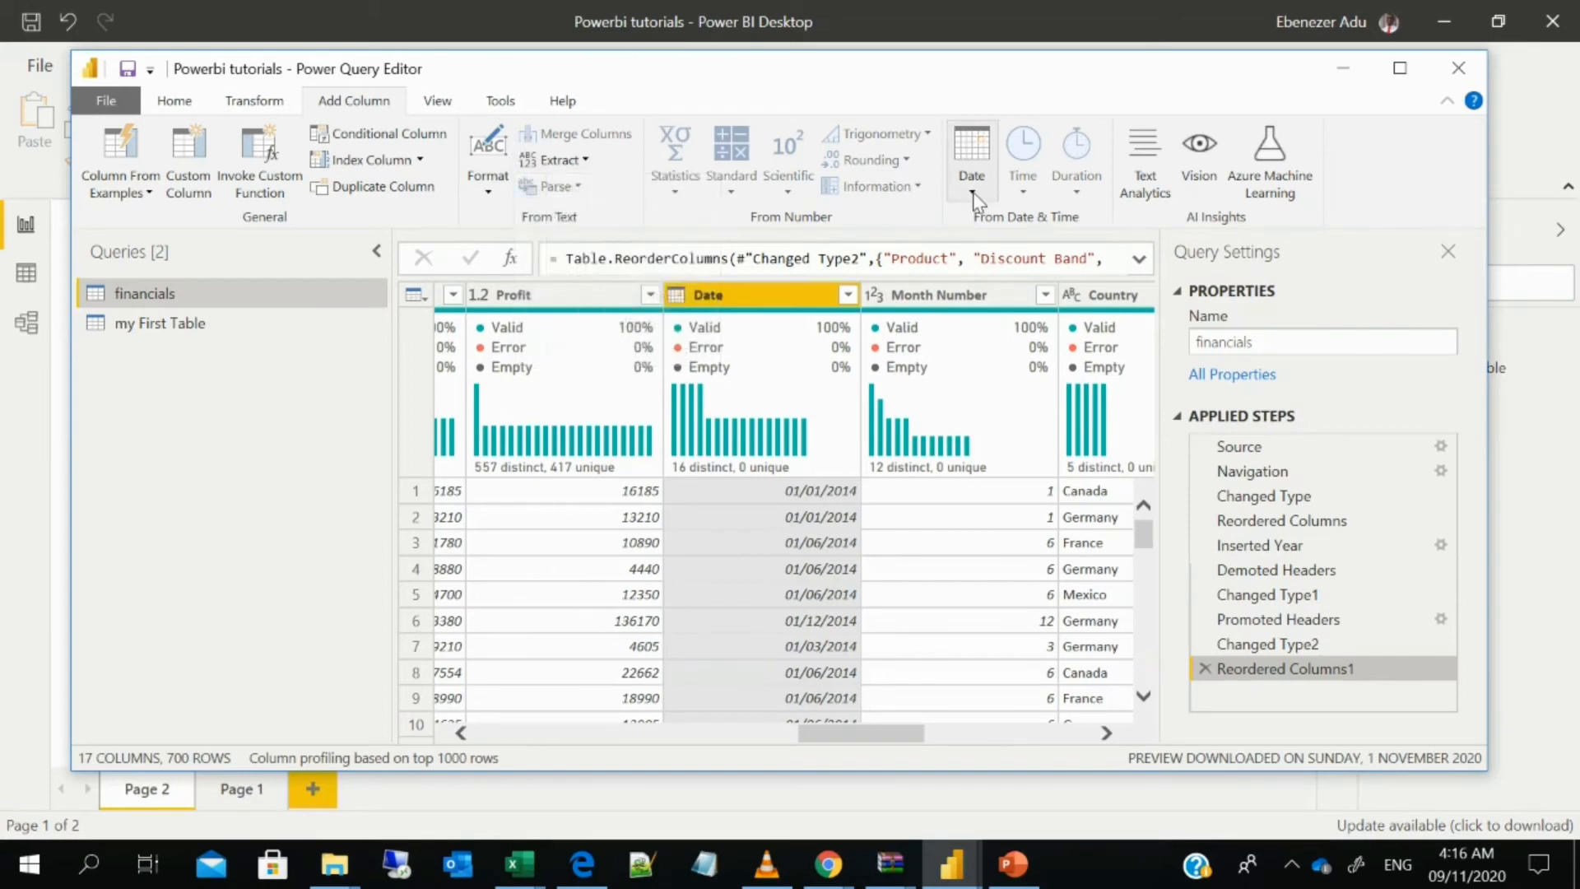
pyautogui.click(973, 196)
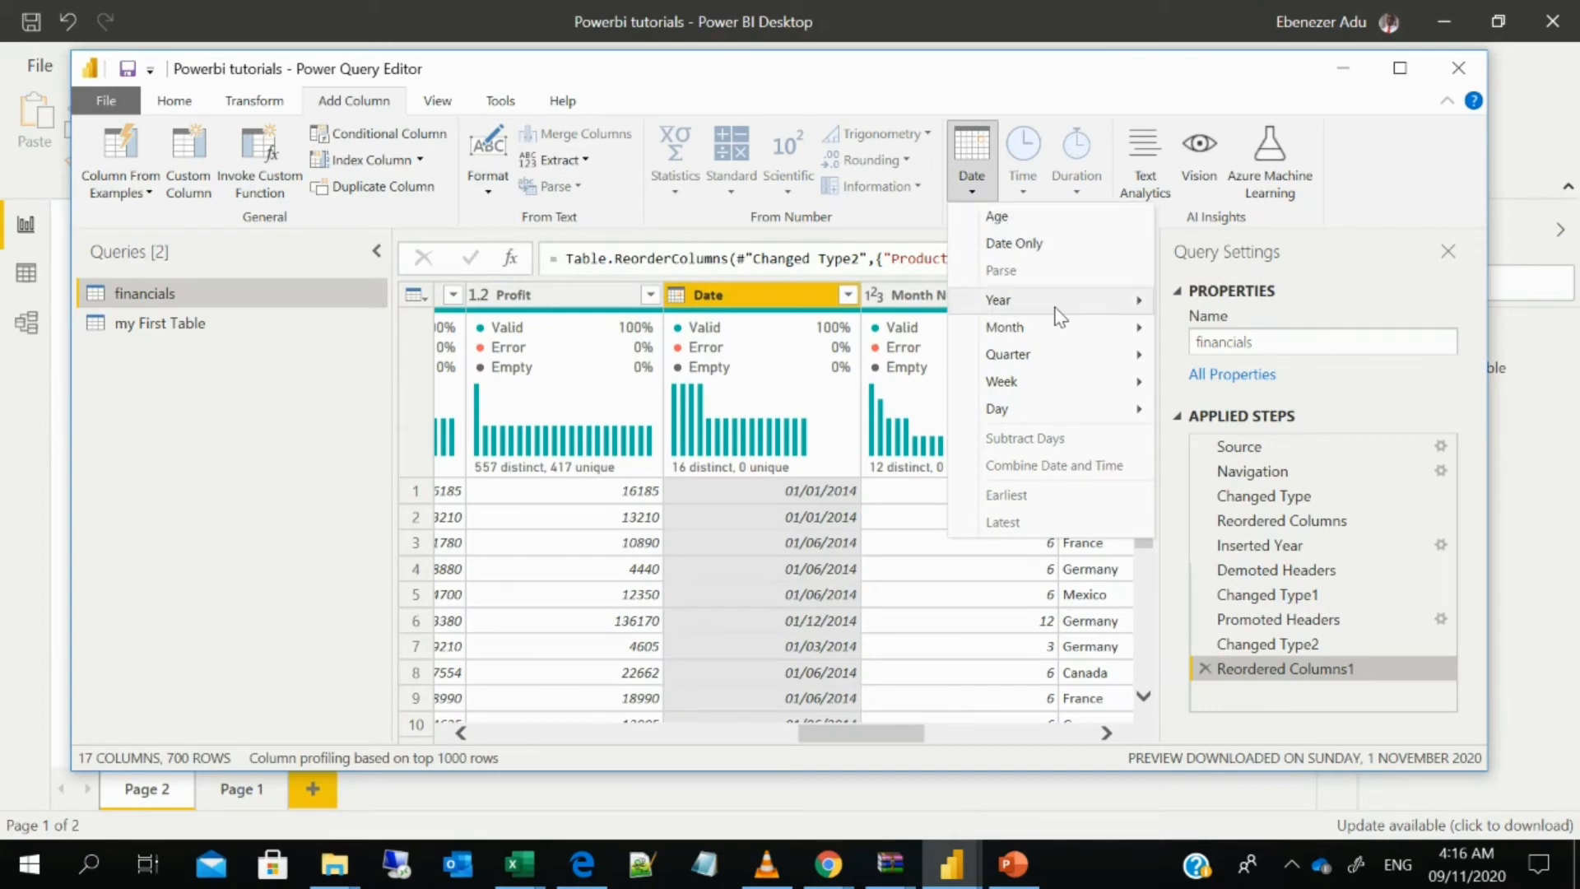
pyautogui.moveTo(1060, 318)
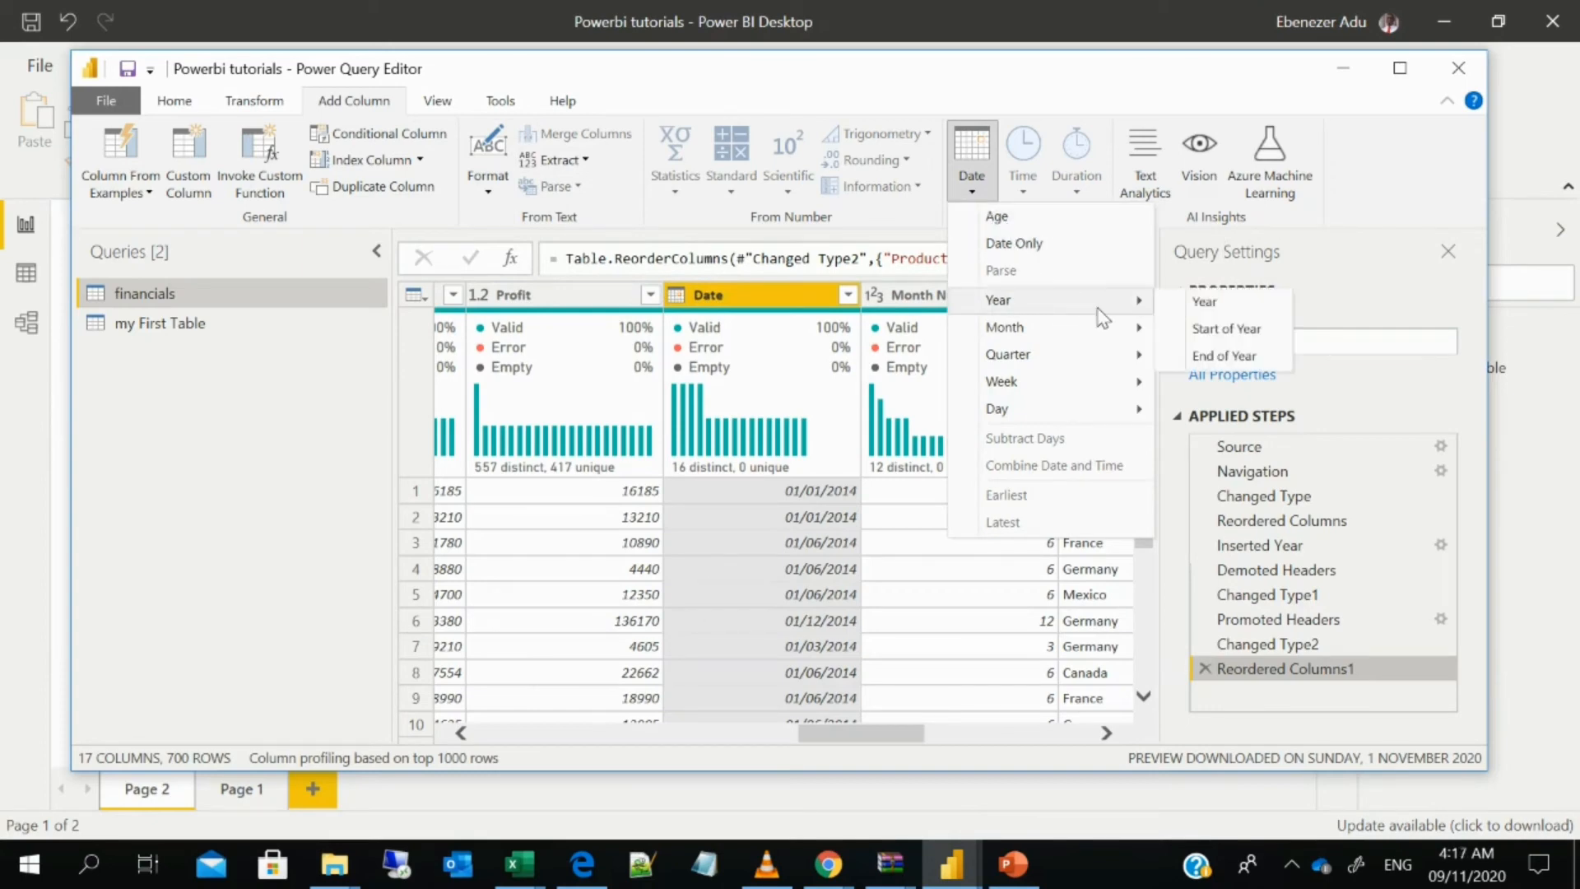
pyautogui.click(1203, 302)
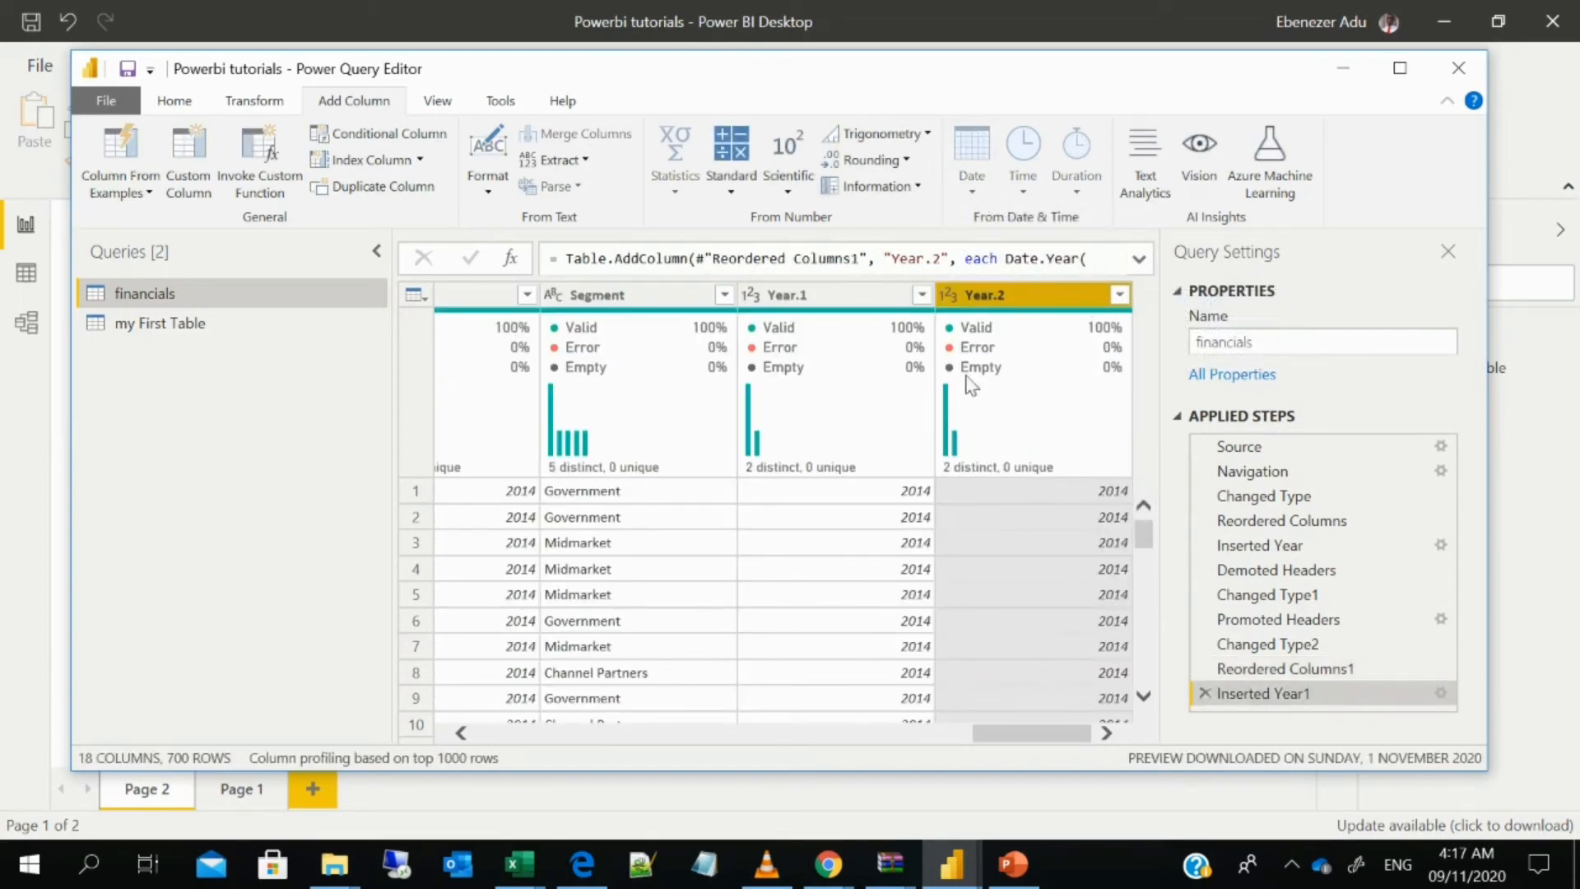
pyautogui.moveTo(967, 430)
pyautogui.moveTo(1030, 738); pyautogui.dragTo(1070, 761)
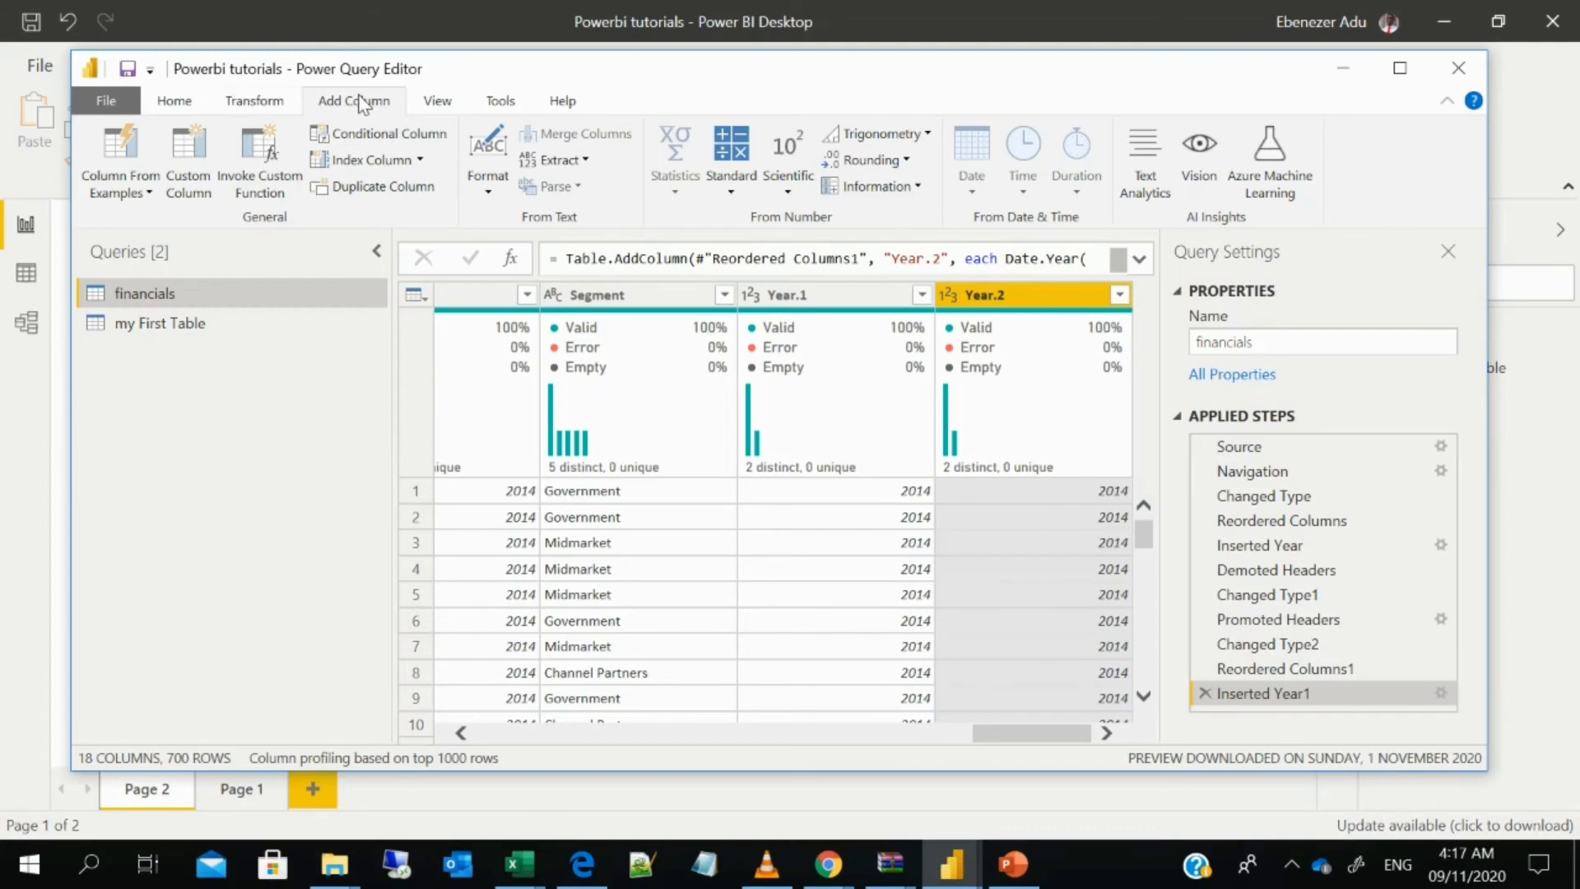
# Hide the column distribution, column quality and formula bar, and restore the formula bar and column distribution
pyautogui.click(439, 102)
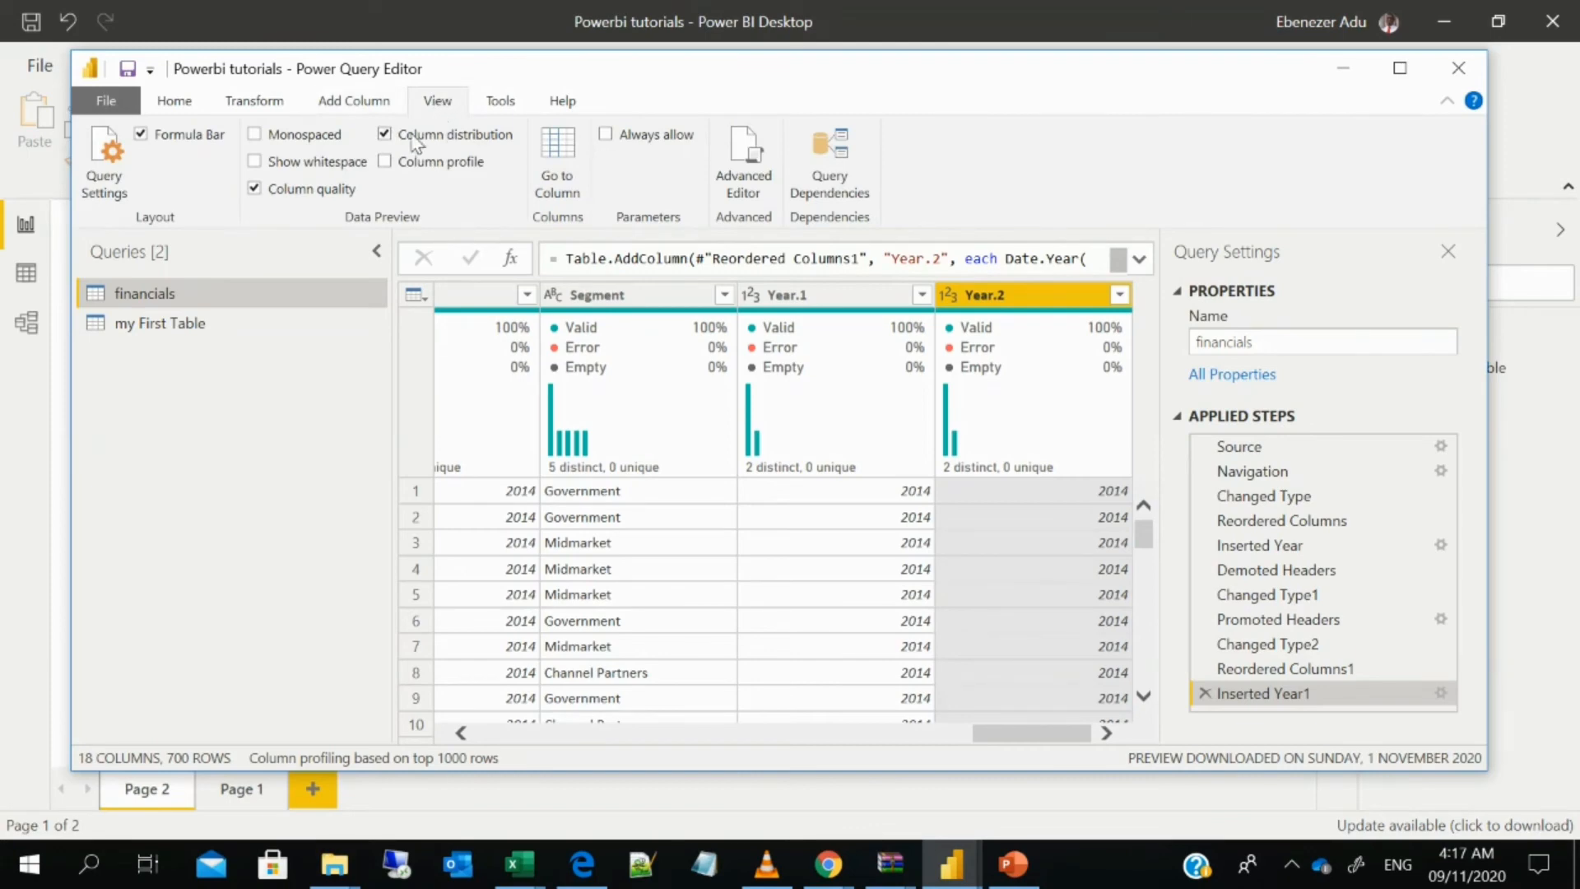
pyautogui.click(384, 135)
pyautogui.click(256, 189)
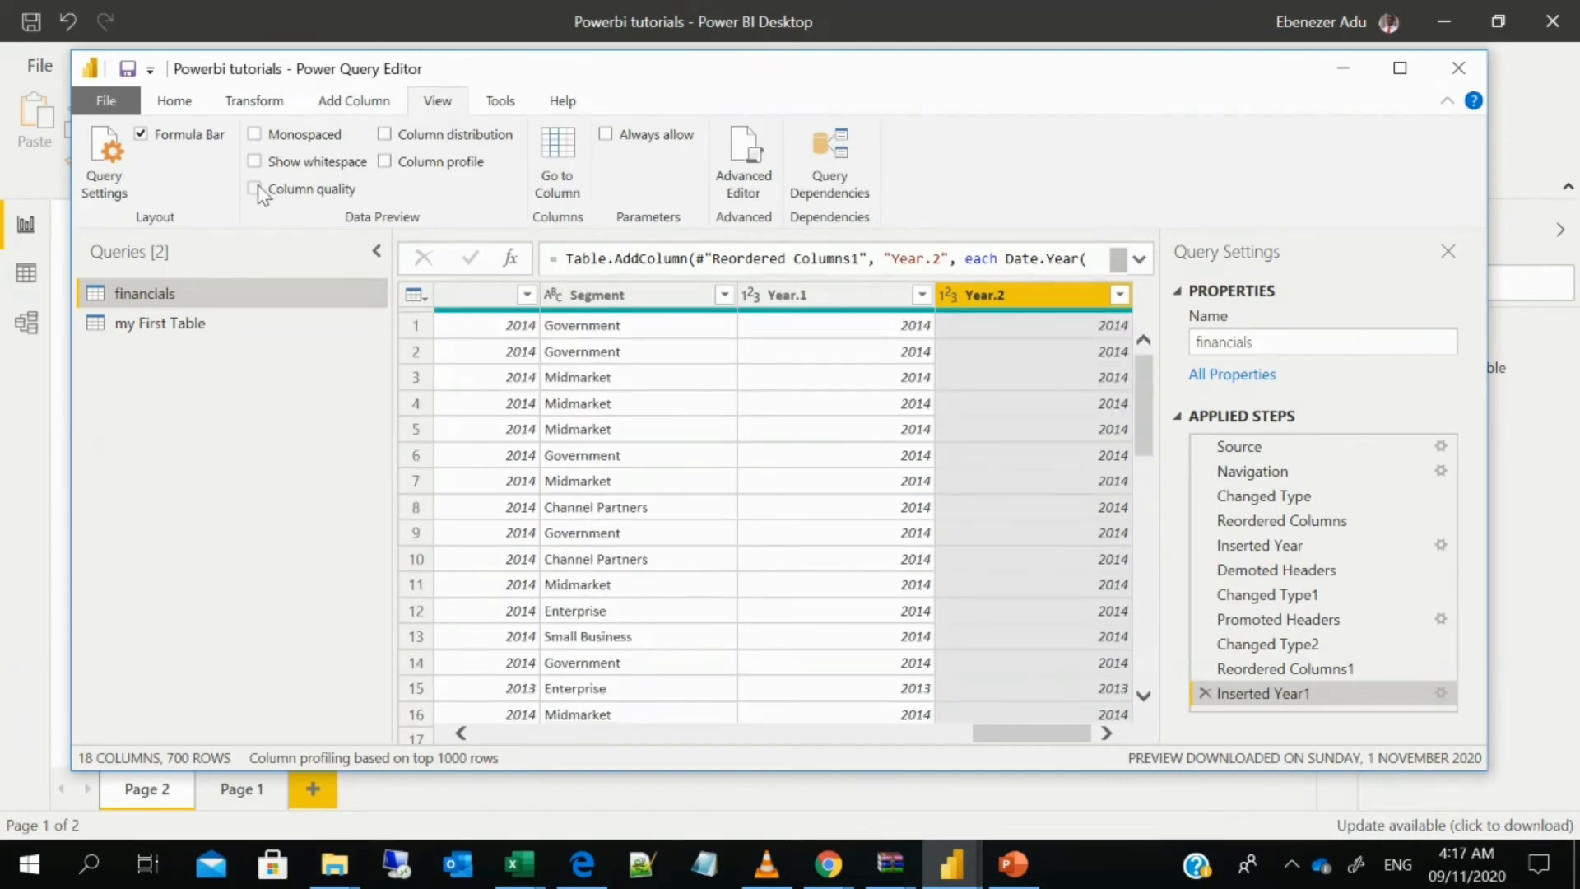
pyautogui.click(141, 134)
pyautogui.moveTo(996, 737); pyautogui.dragTo(436, 722)
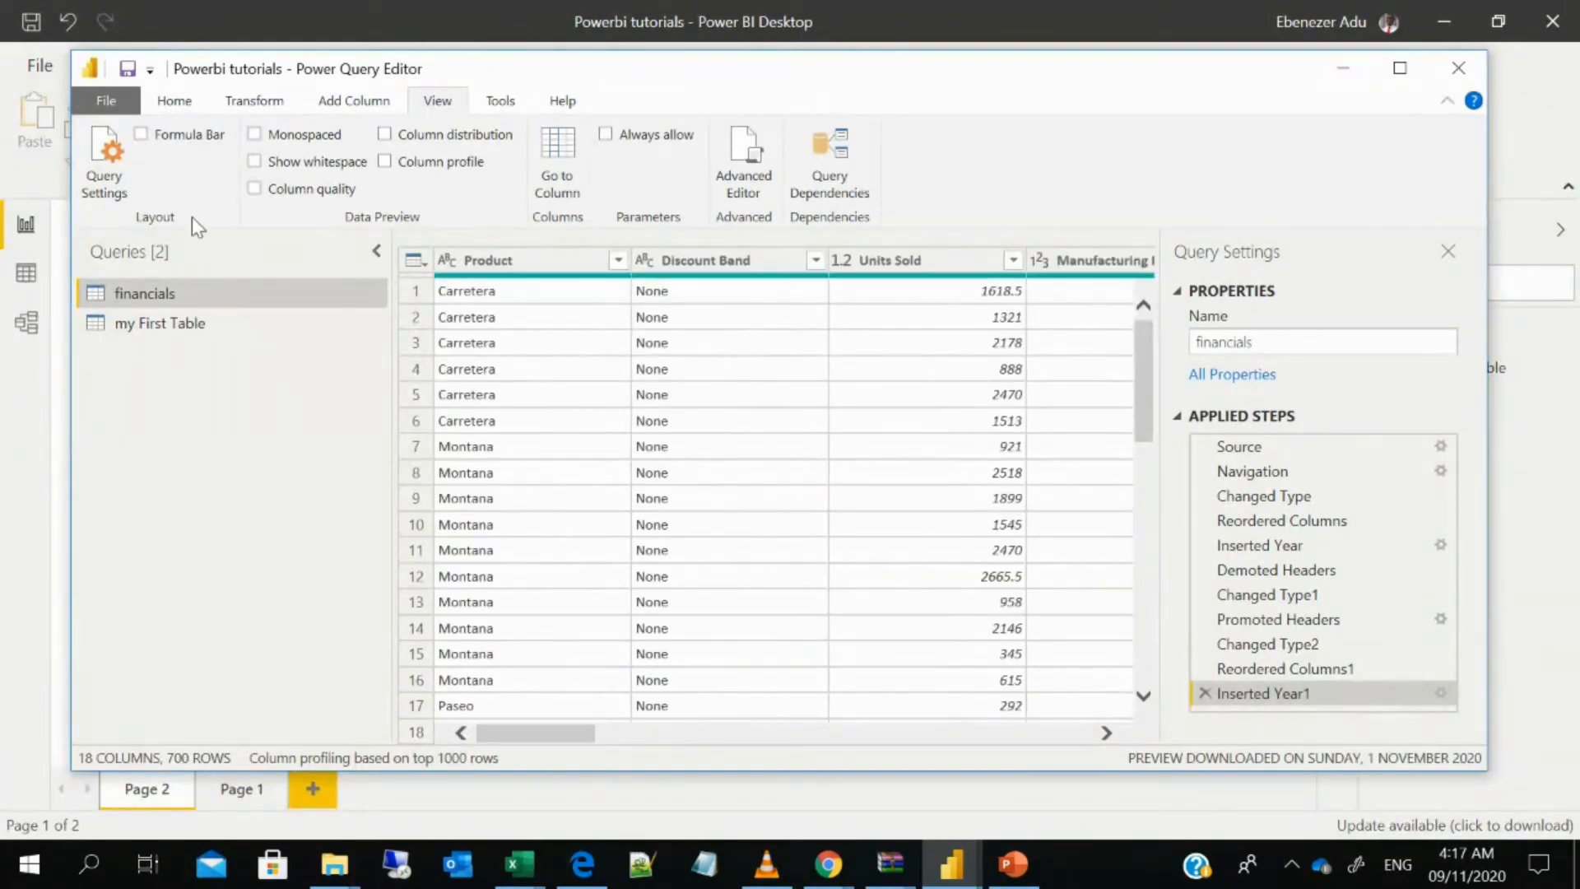
pyautogui.click(141, 134)
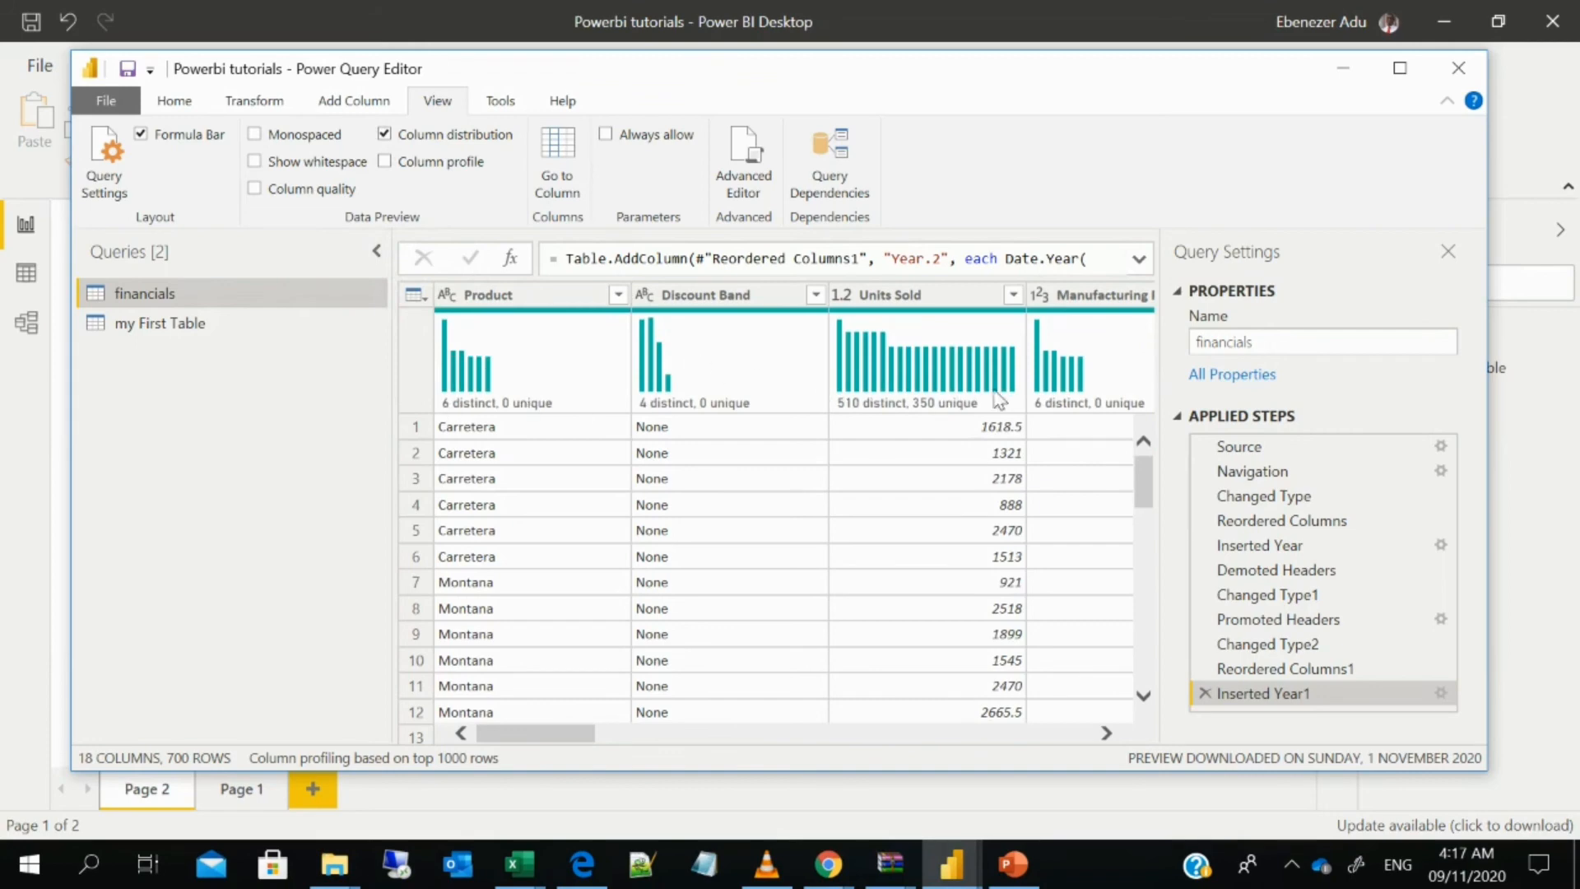
# Show the column profile to examine the column statistics and value distribution, and hide it again with column quality turned back on
pyautogui.click(384, 161)
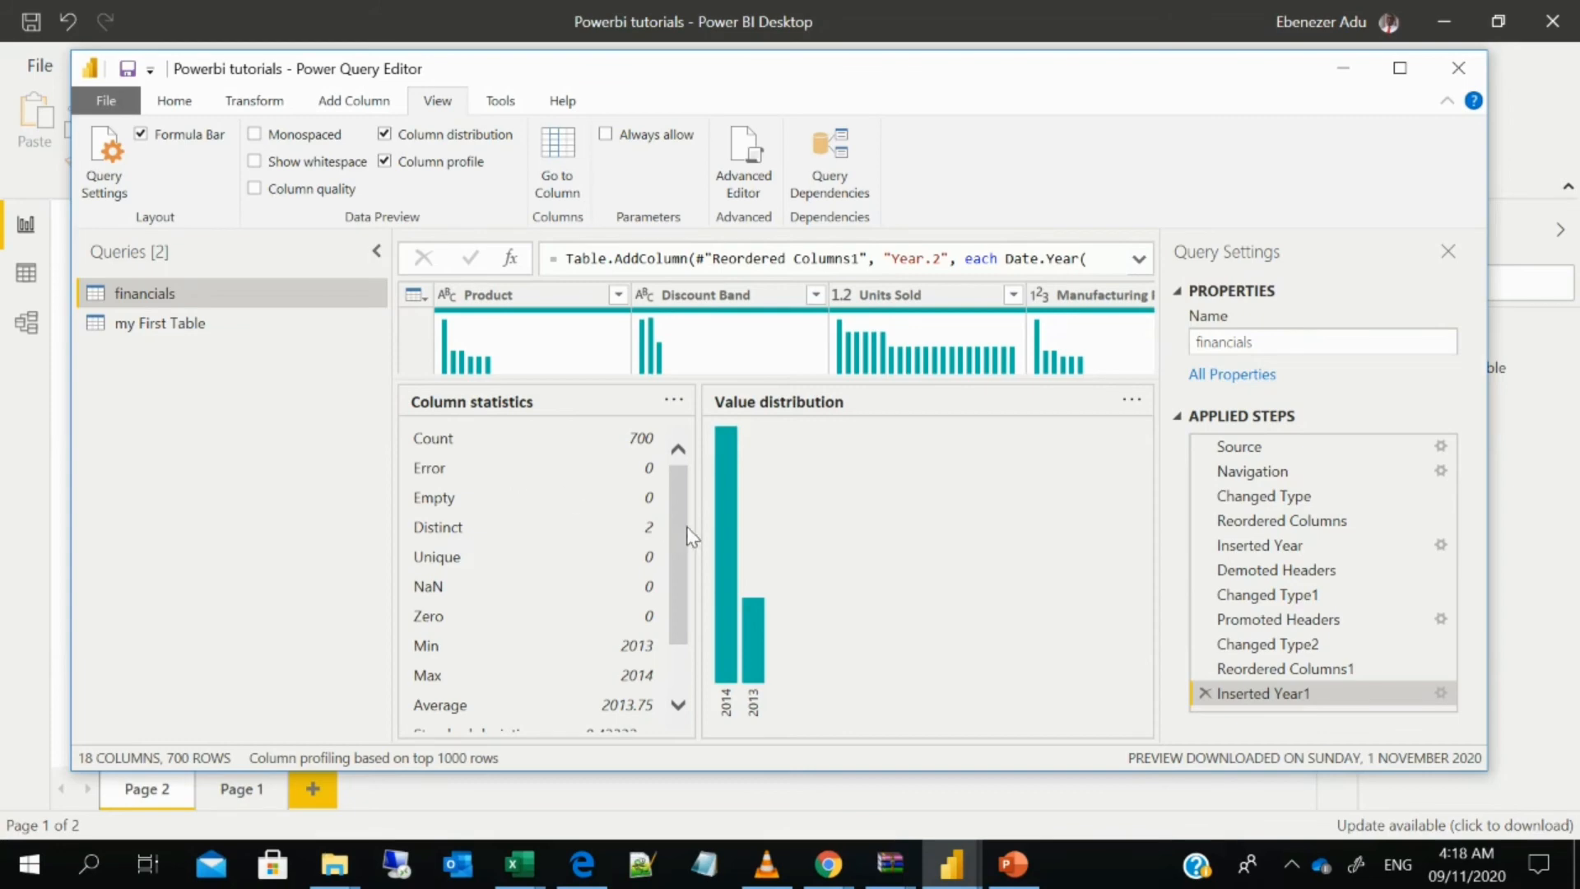
pyautogui.moveTo(674, 537); pyautogui.dragTo(704, 593)
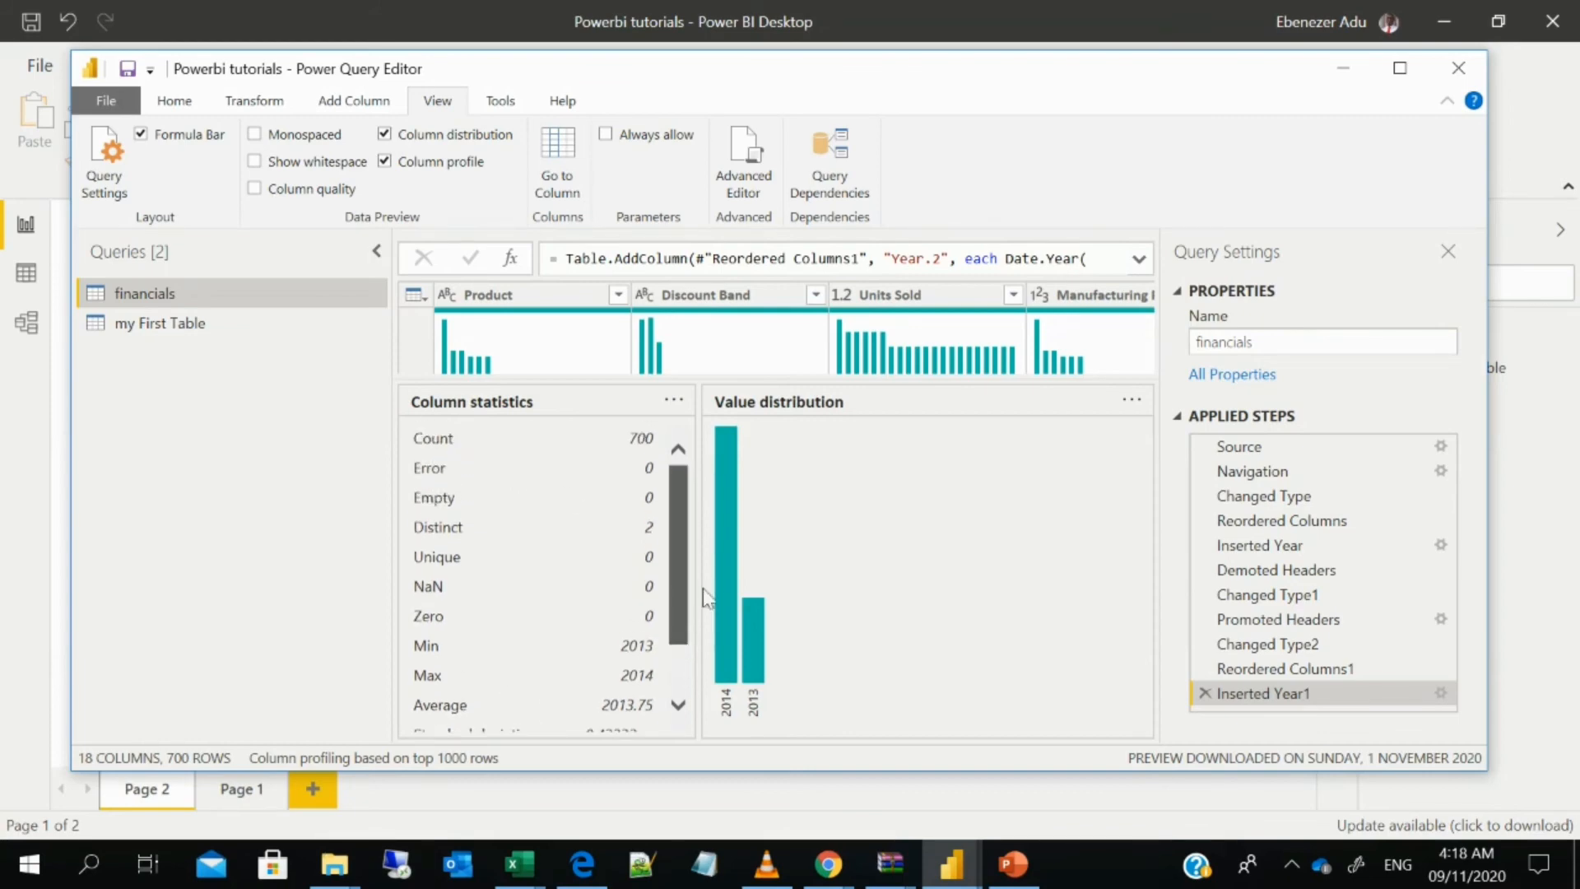
pyautogui.click(386, 170)
pyautogui.click(255, 189)
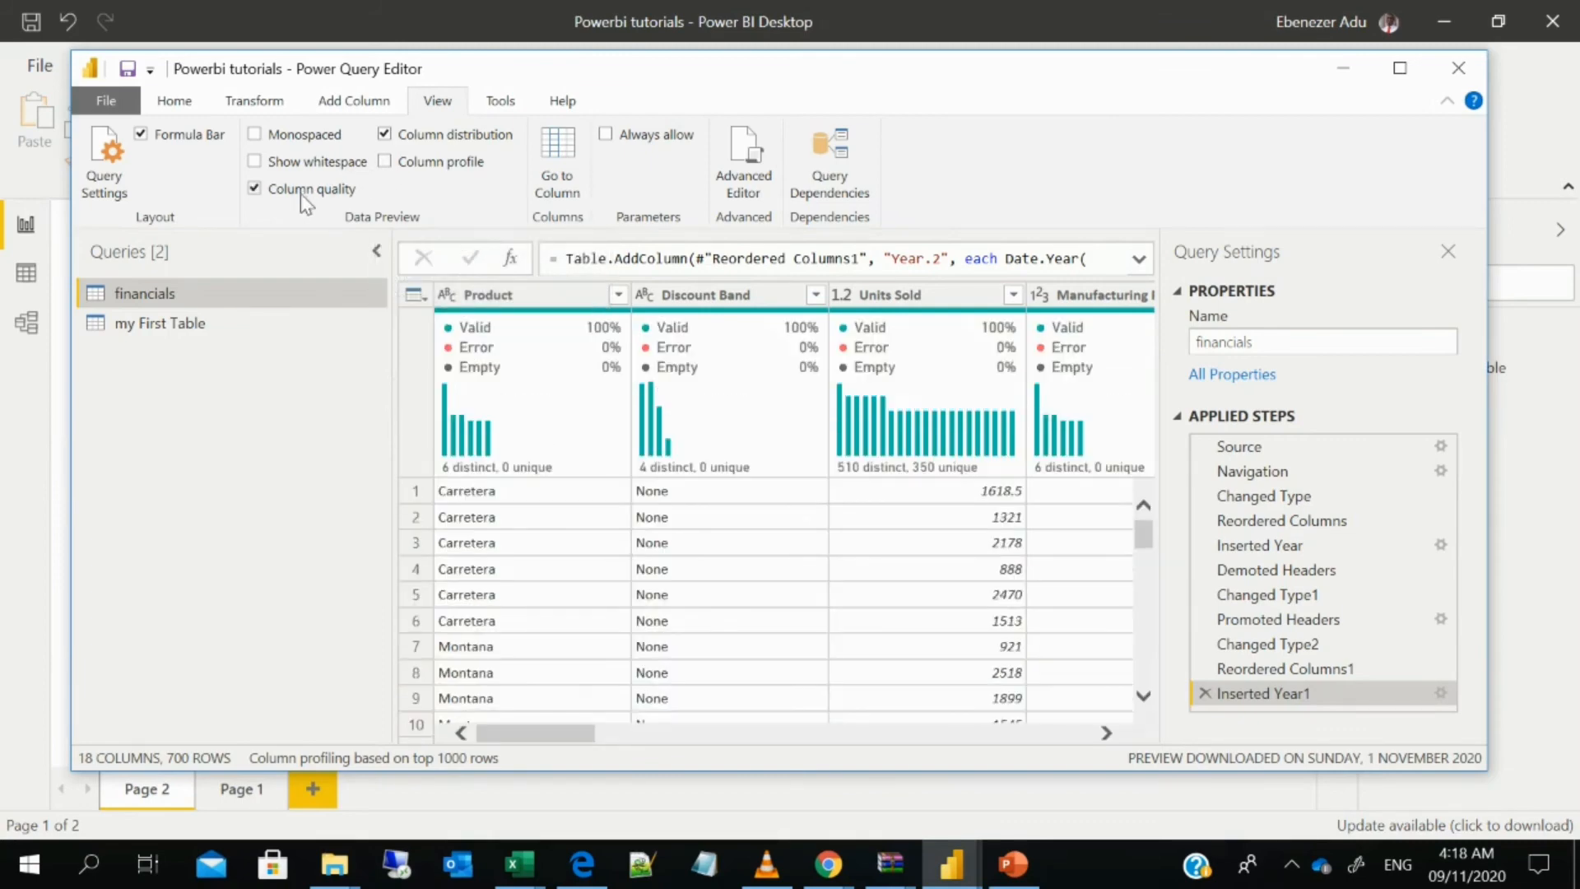
pyautogui.moveTo(458, 333)
# Review the column list in Go to Column and the financials query's code in the Advanced Editor without changing anything
pyautogui.click(561, 176)
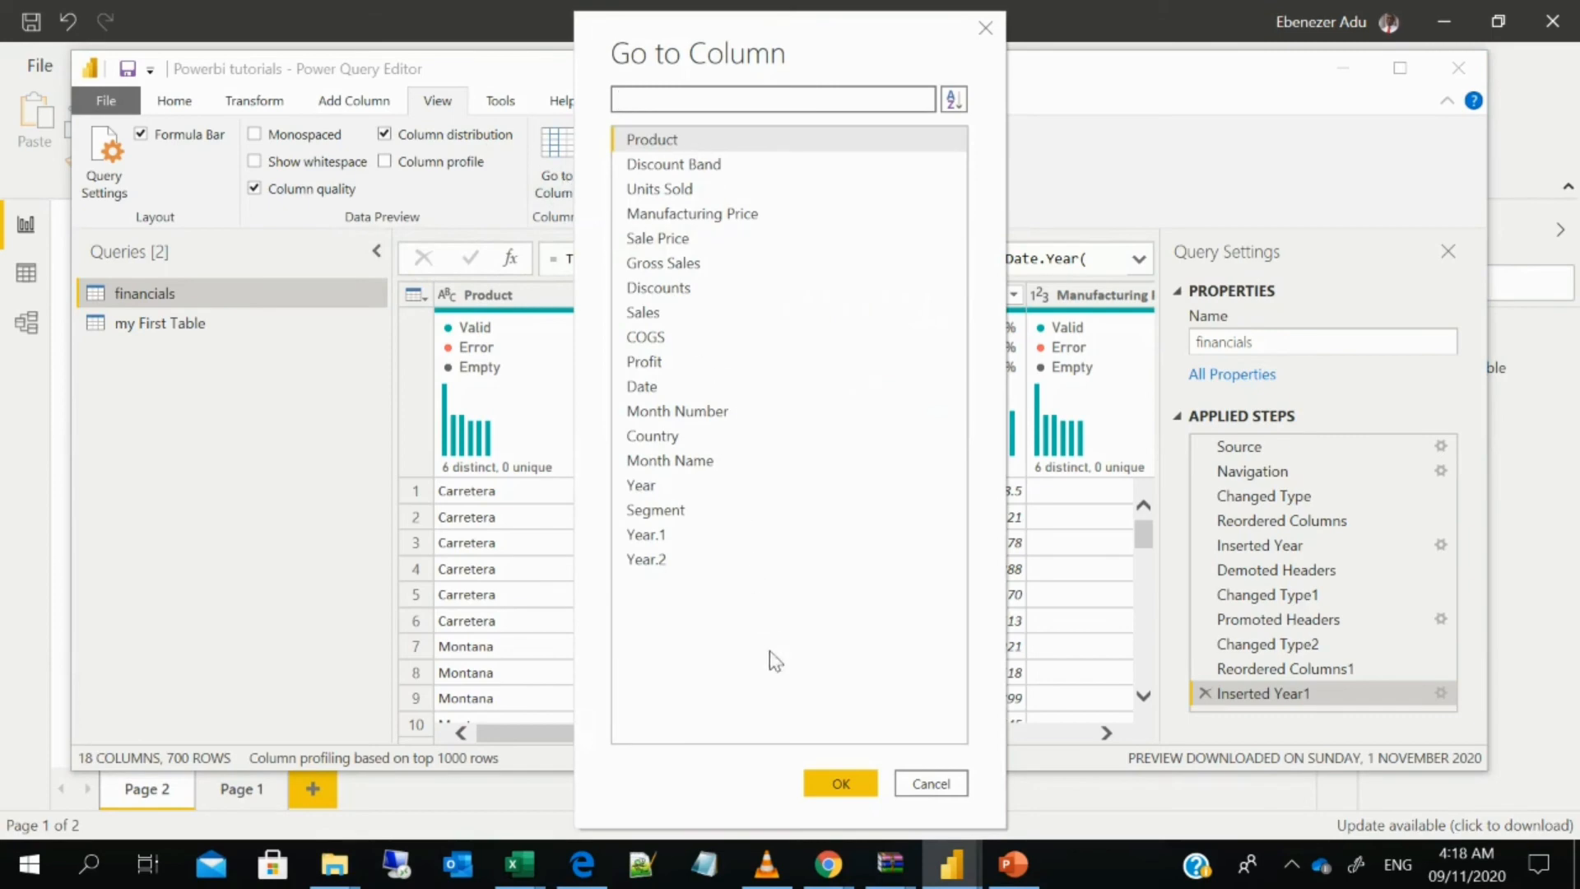
pyautogui.click(931, 783)
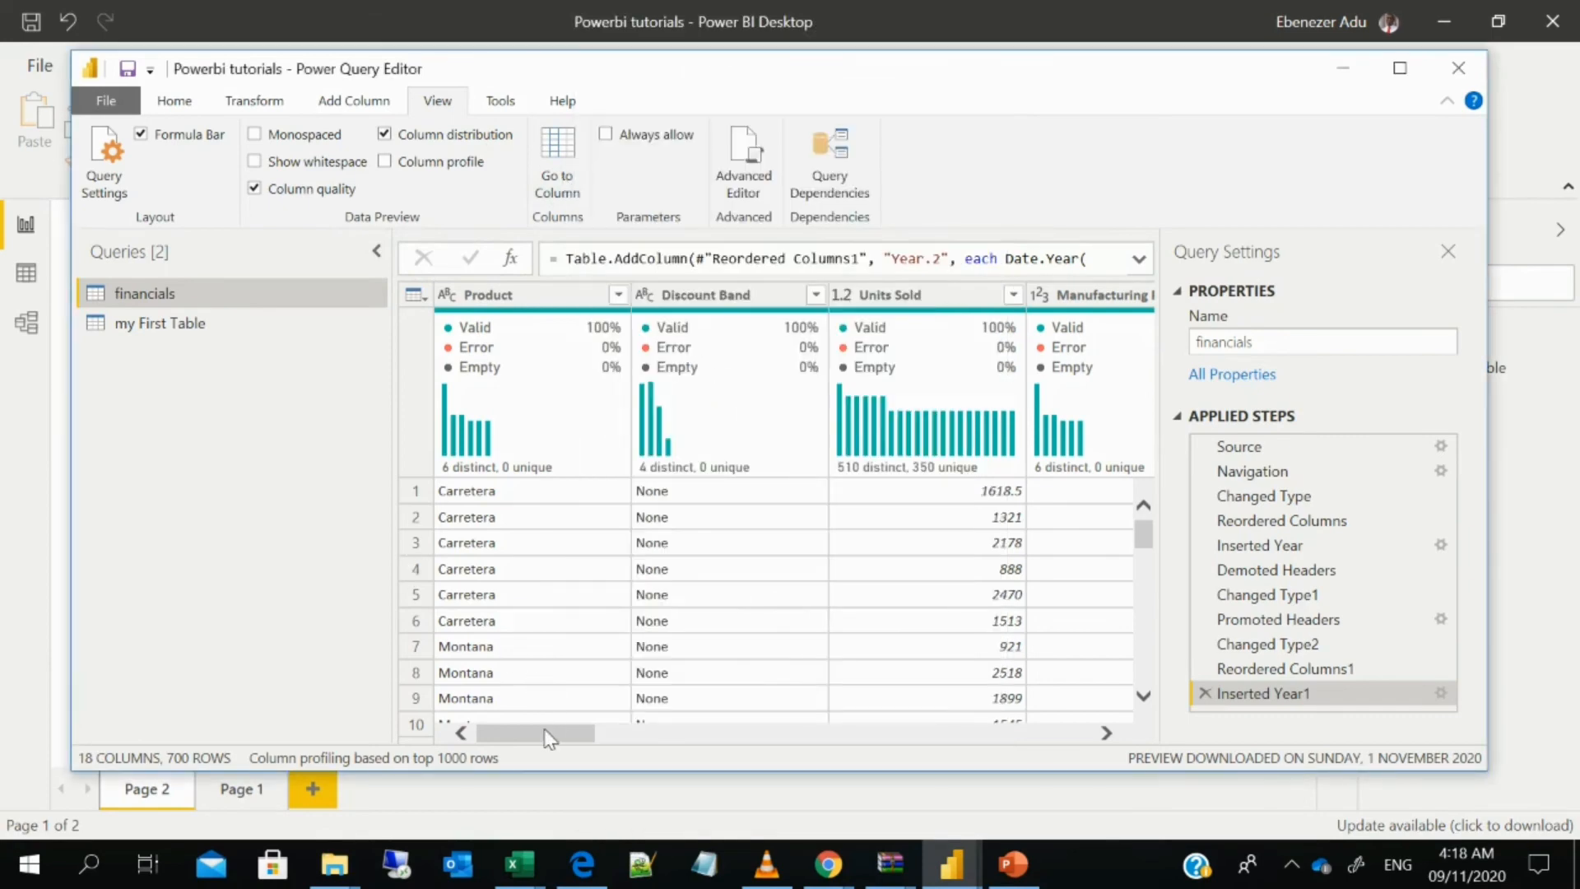
pyautogui.moveTo(551, 733)
pyautogui.mouseDown()
pyautogui.moveTo(995, 834)
pyautogui.moveTo(535, 755)
pyautogui.mouseUp()
pyautogui.click(747, 170)
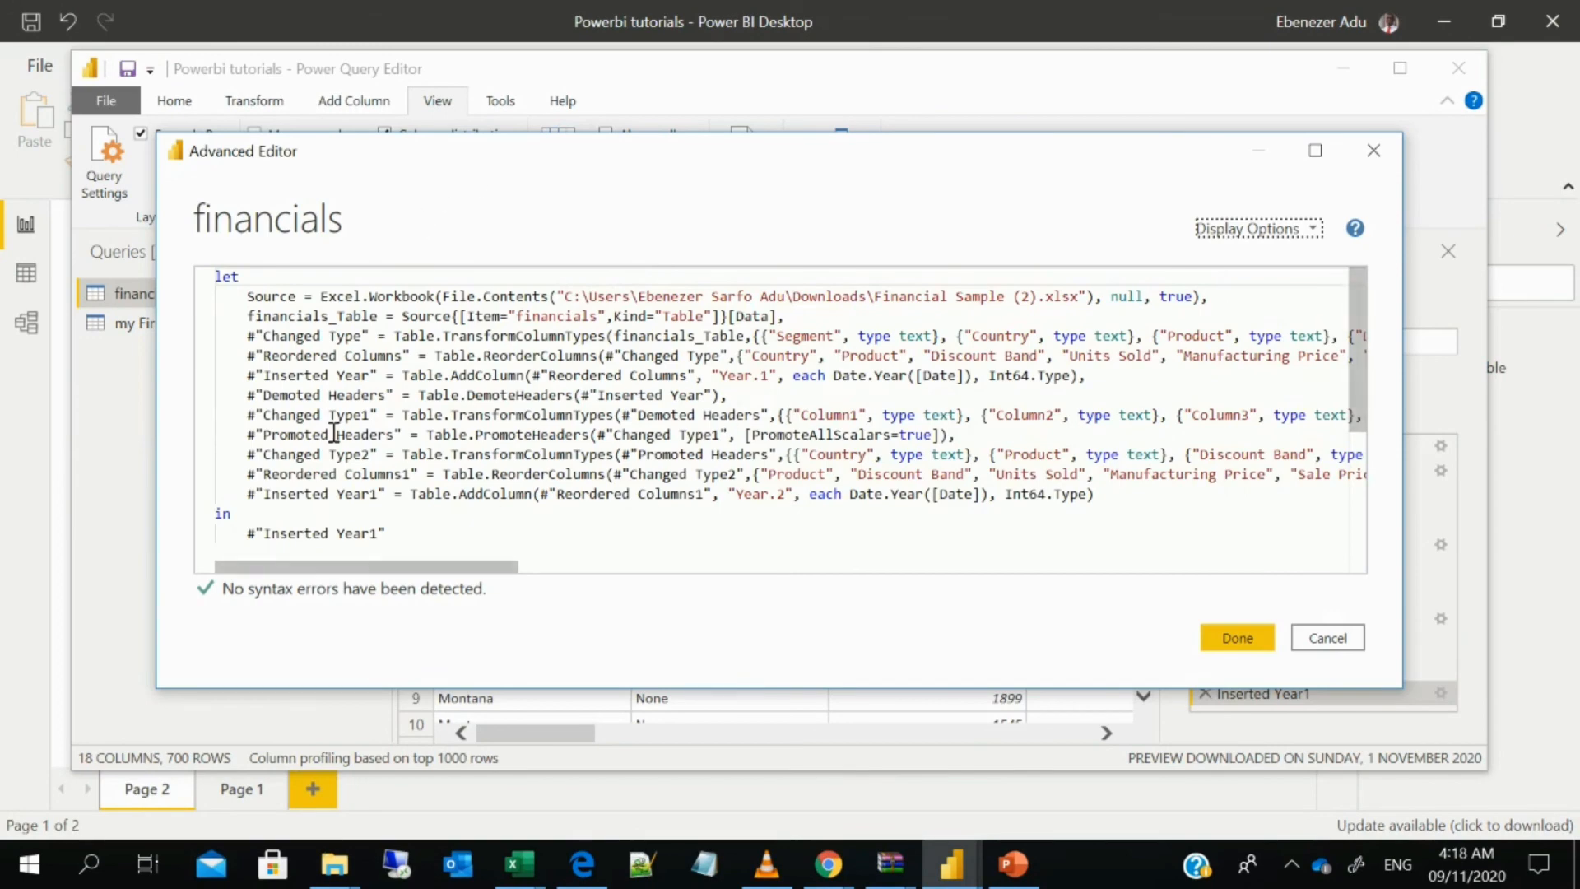
pyautogui.click(1371, 151)
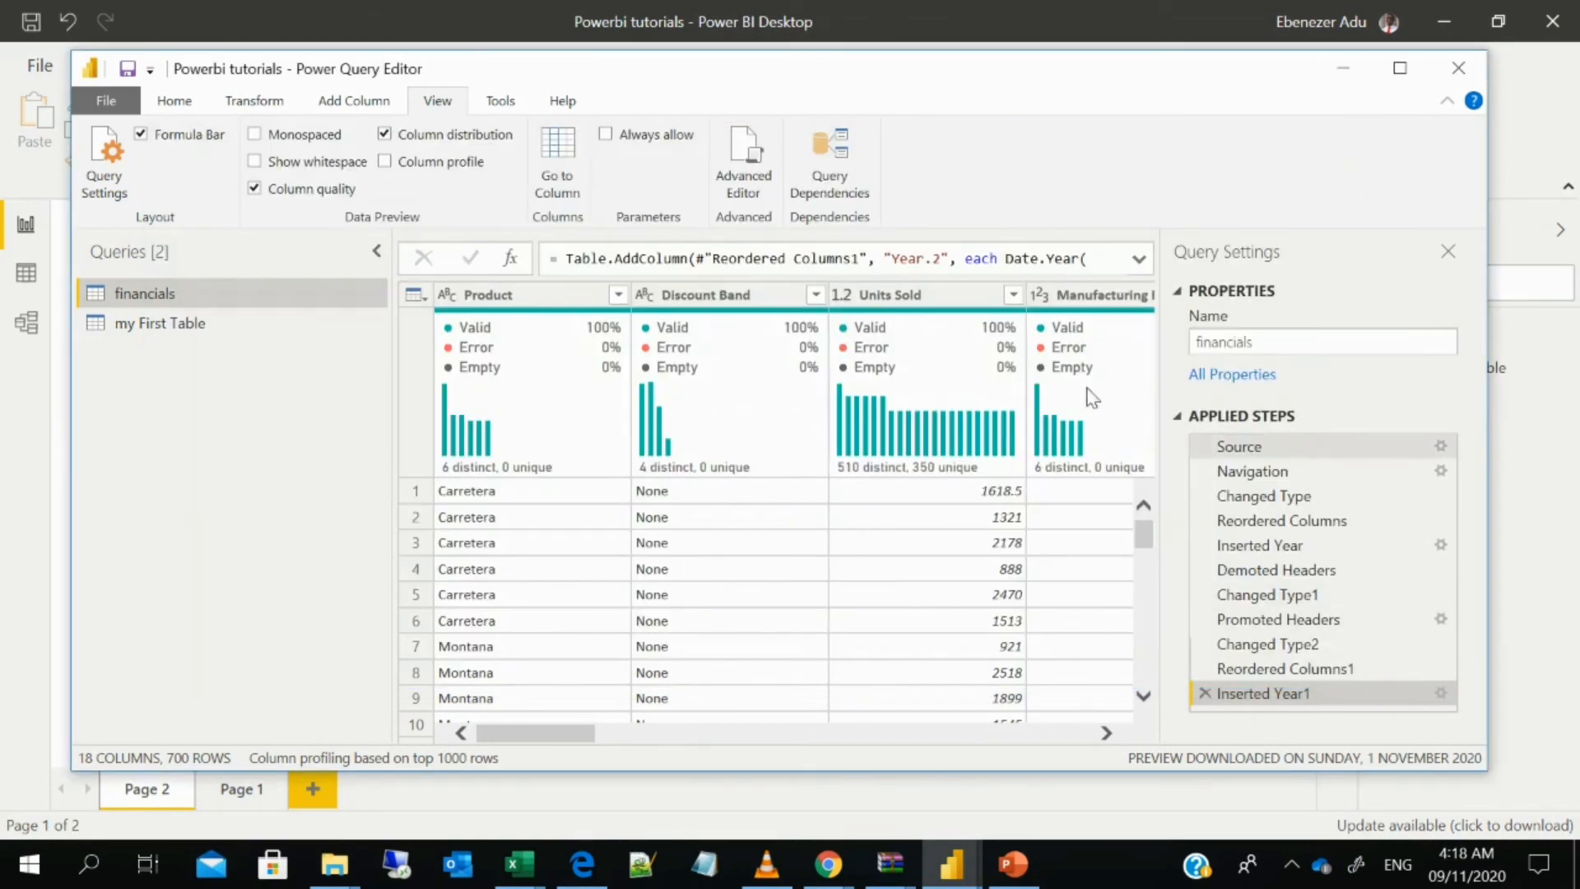
# Examine the query dependencies of financials and my First Table, arranging the diagram bottom to top and left to right, and close the view
pyautogui.click(830, 173)
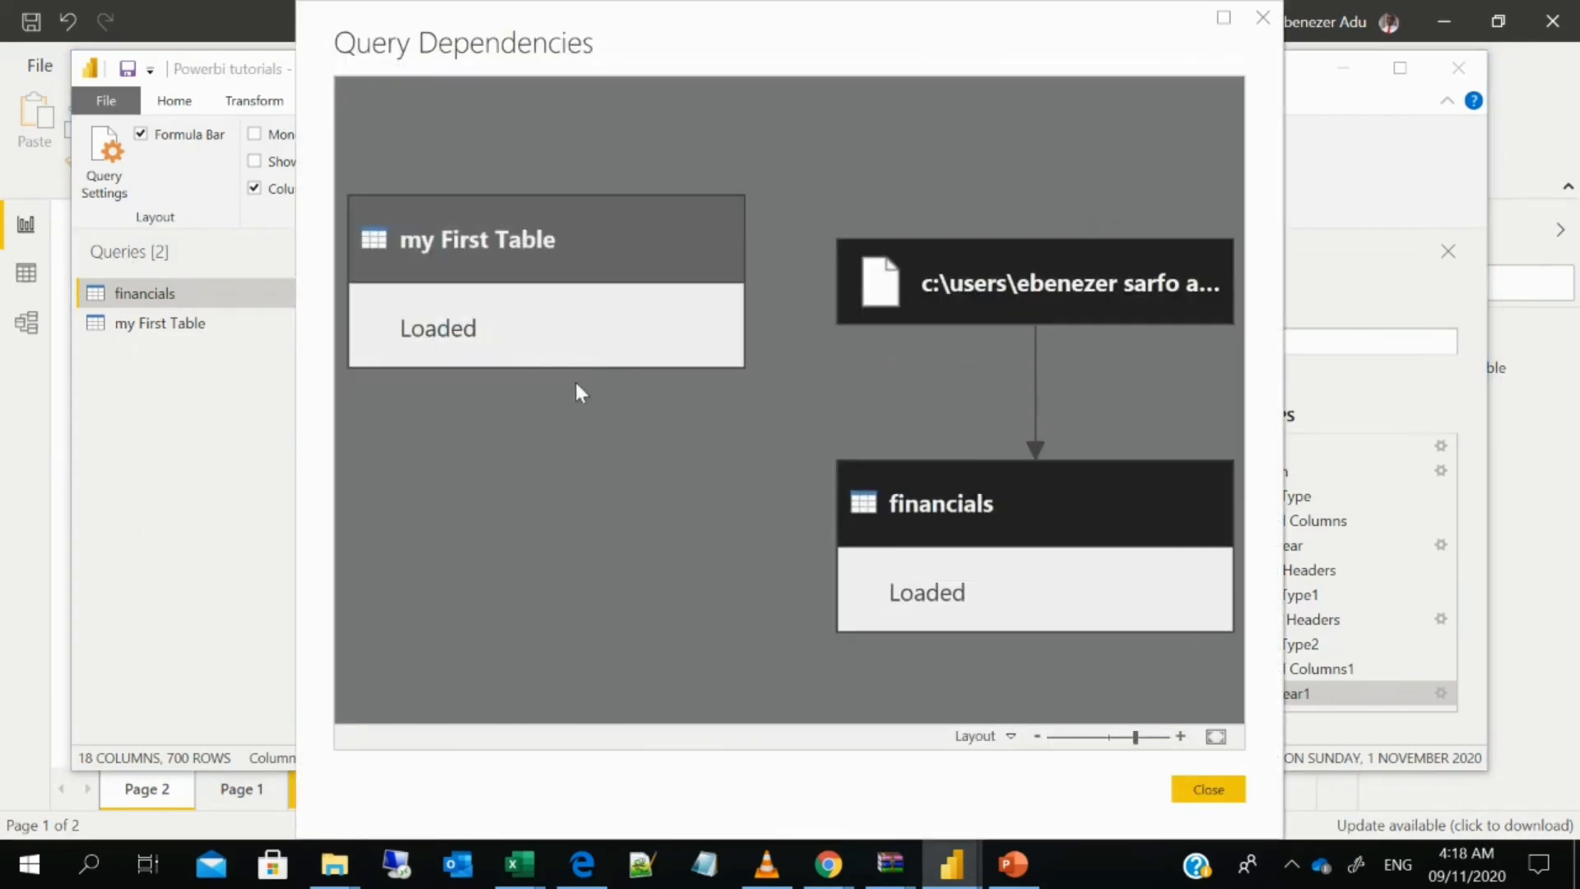
pyautogui.click(1020, 303)
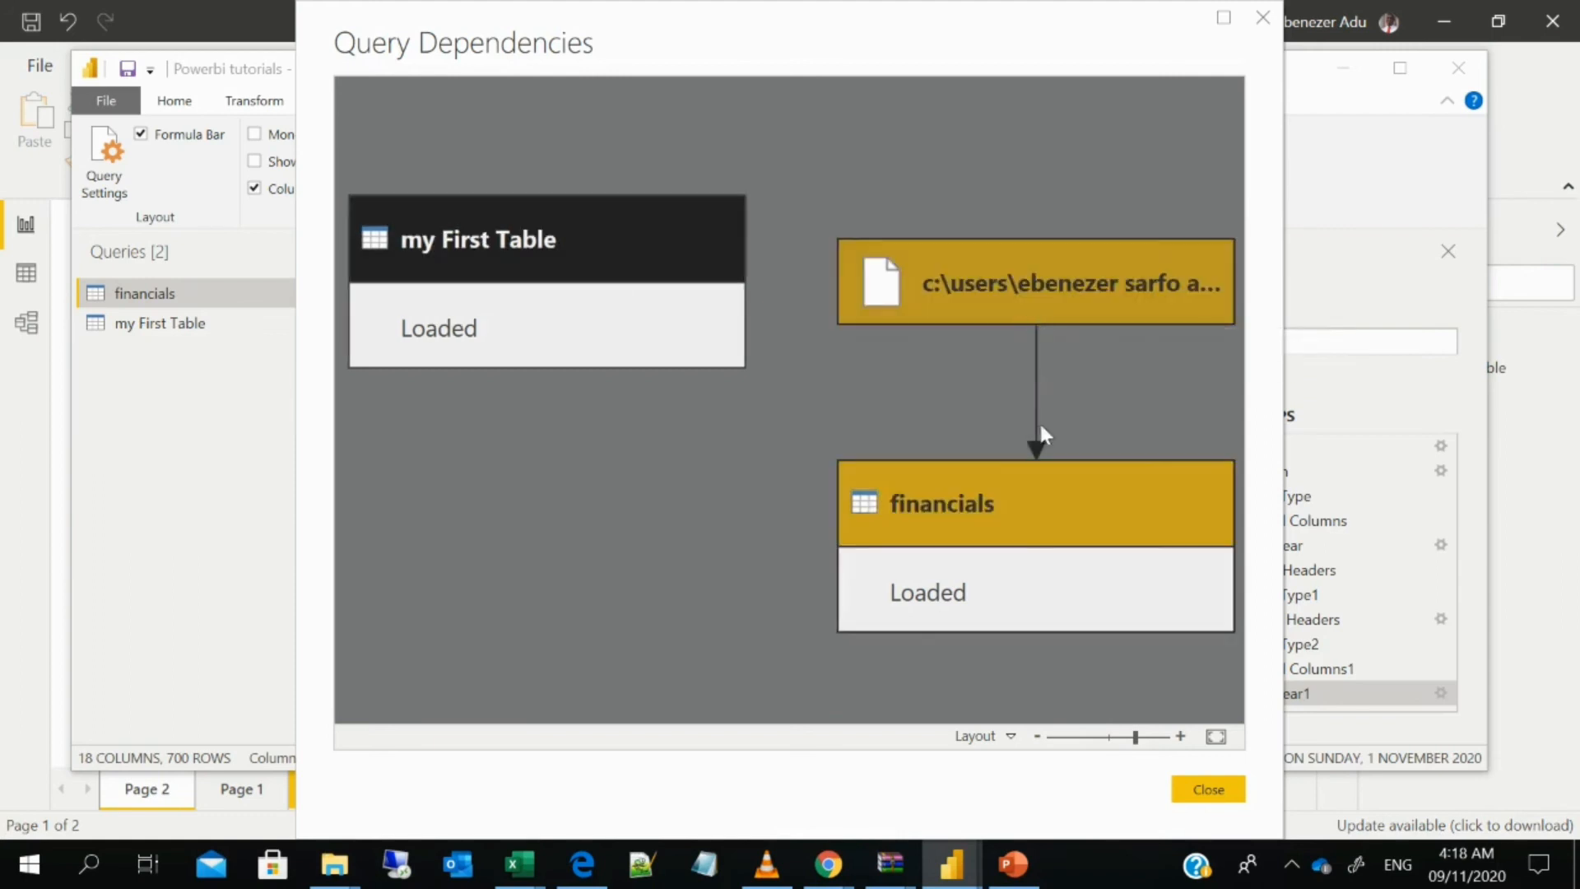
pyautogui.click(437, 245)
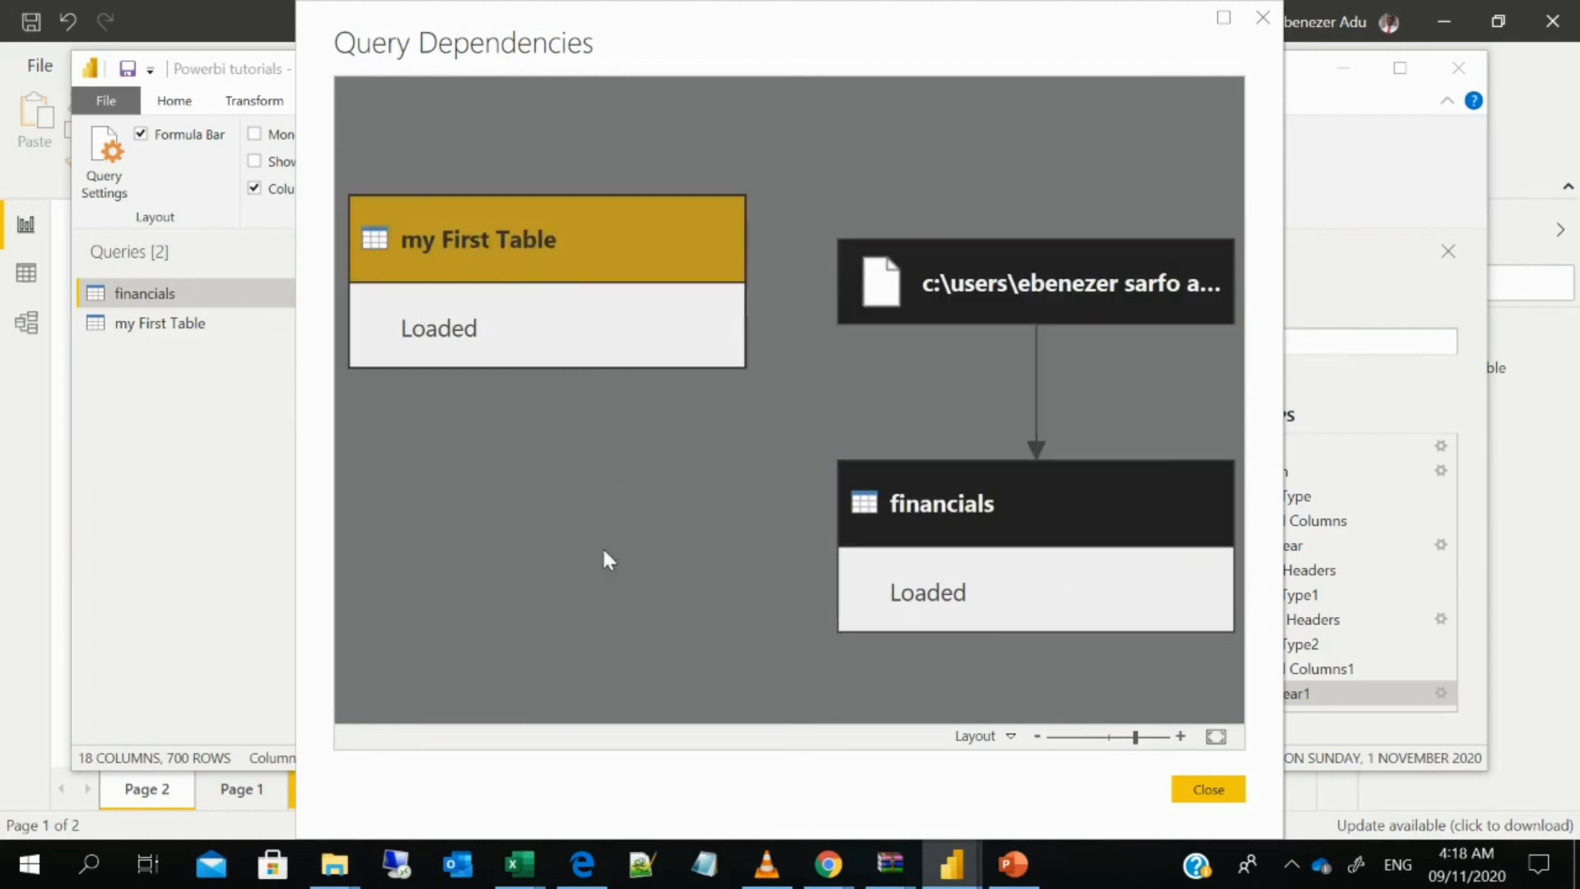
pyautogui.click(1010, 737)
pyautogui.click(1032, 778)
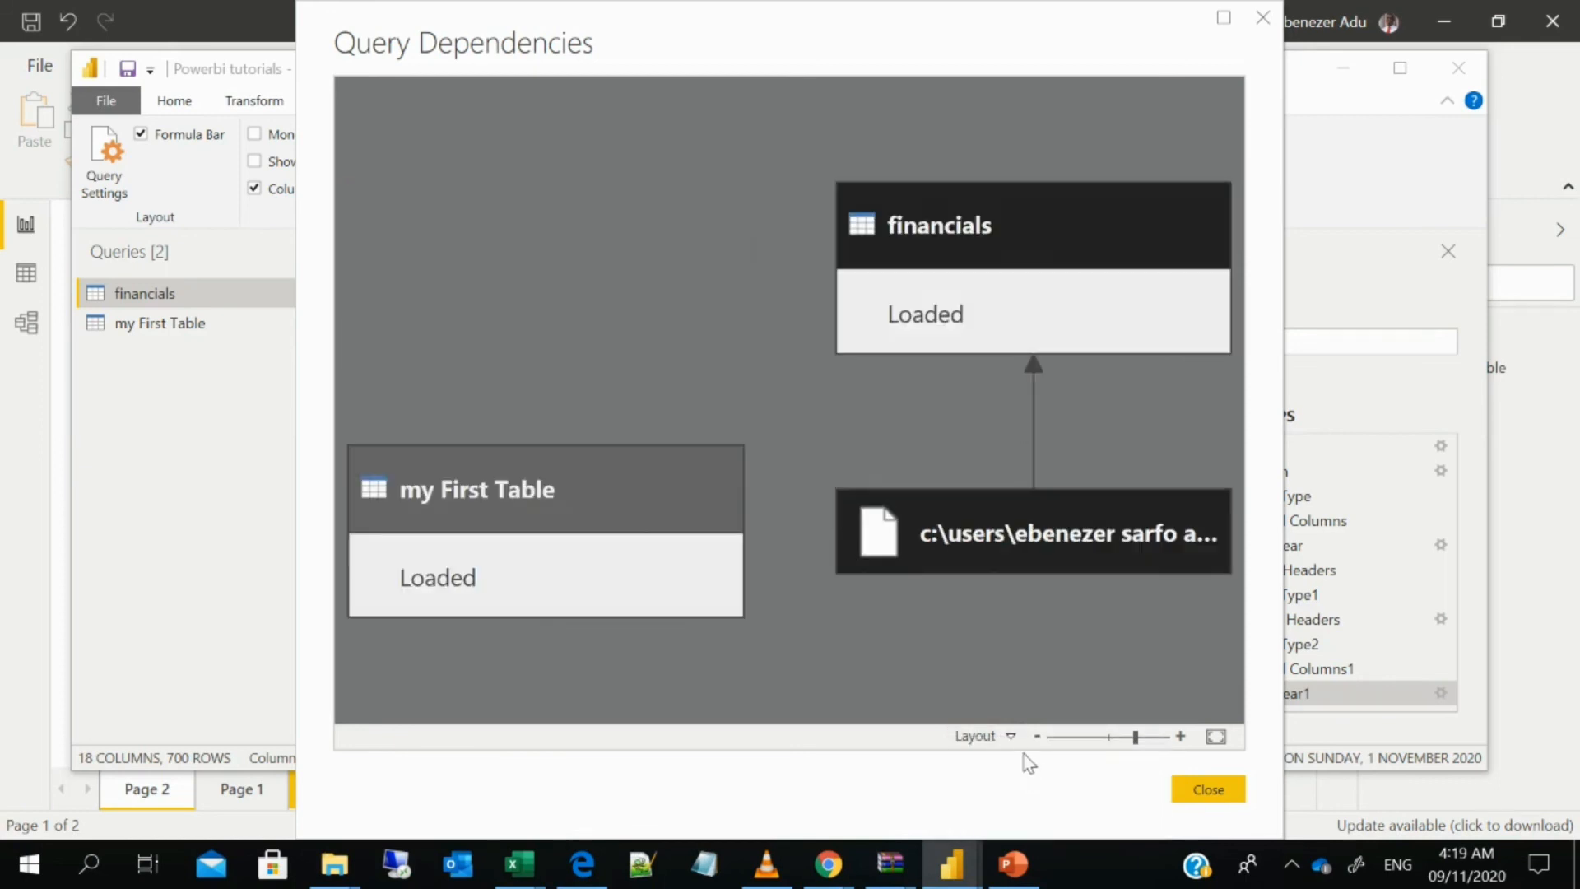
pyautogui.click(1011, 738)
pyautogui.click(1020, 802)
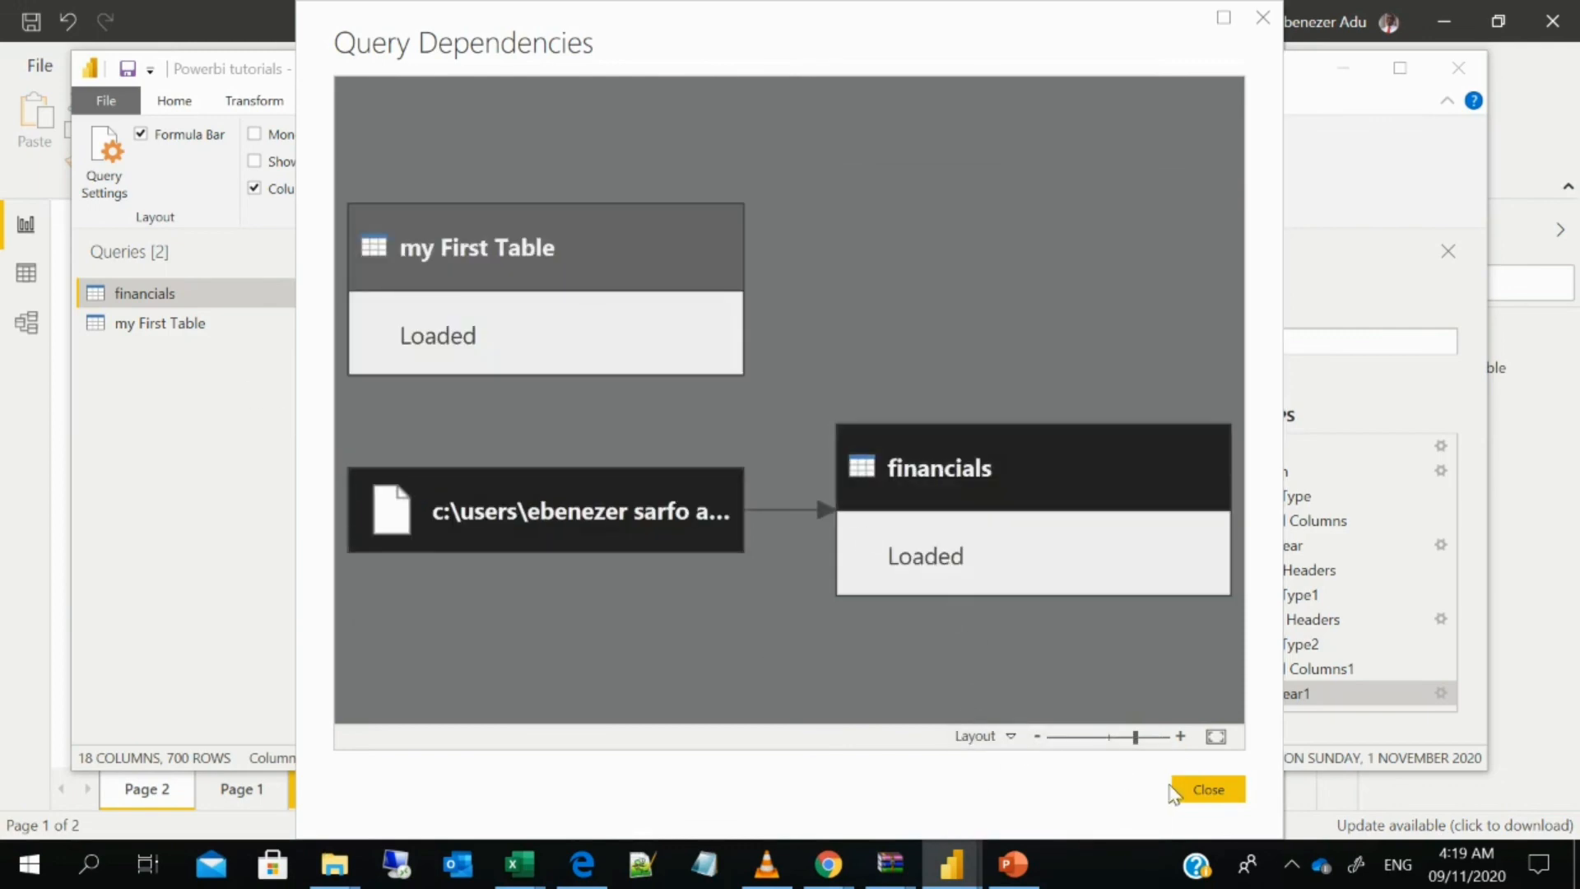
pyautogui.click(1197, 790)
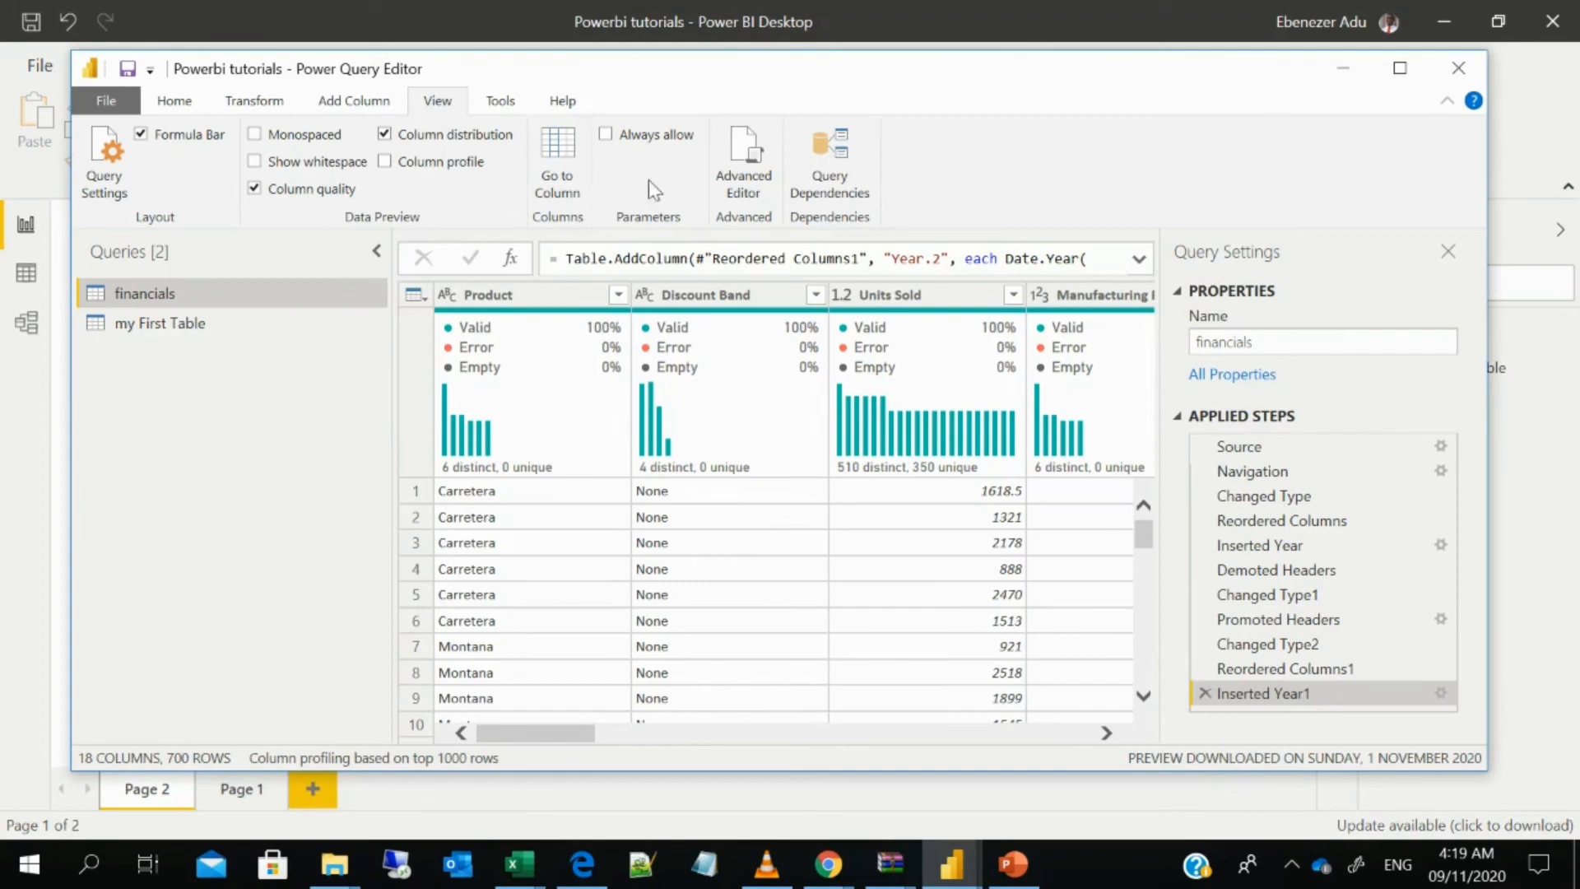
# Review the available query diagnostics tools and the help and community resources
pyautogui.click(501, 102)
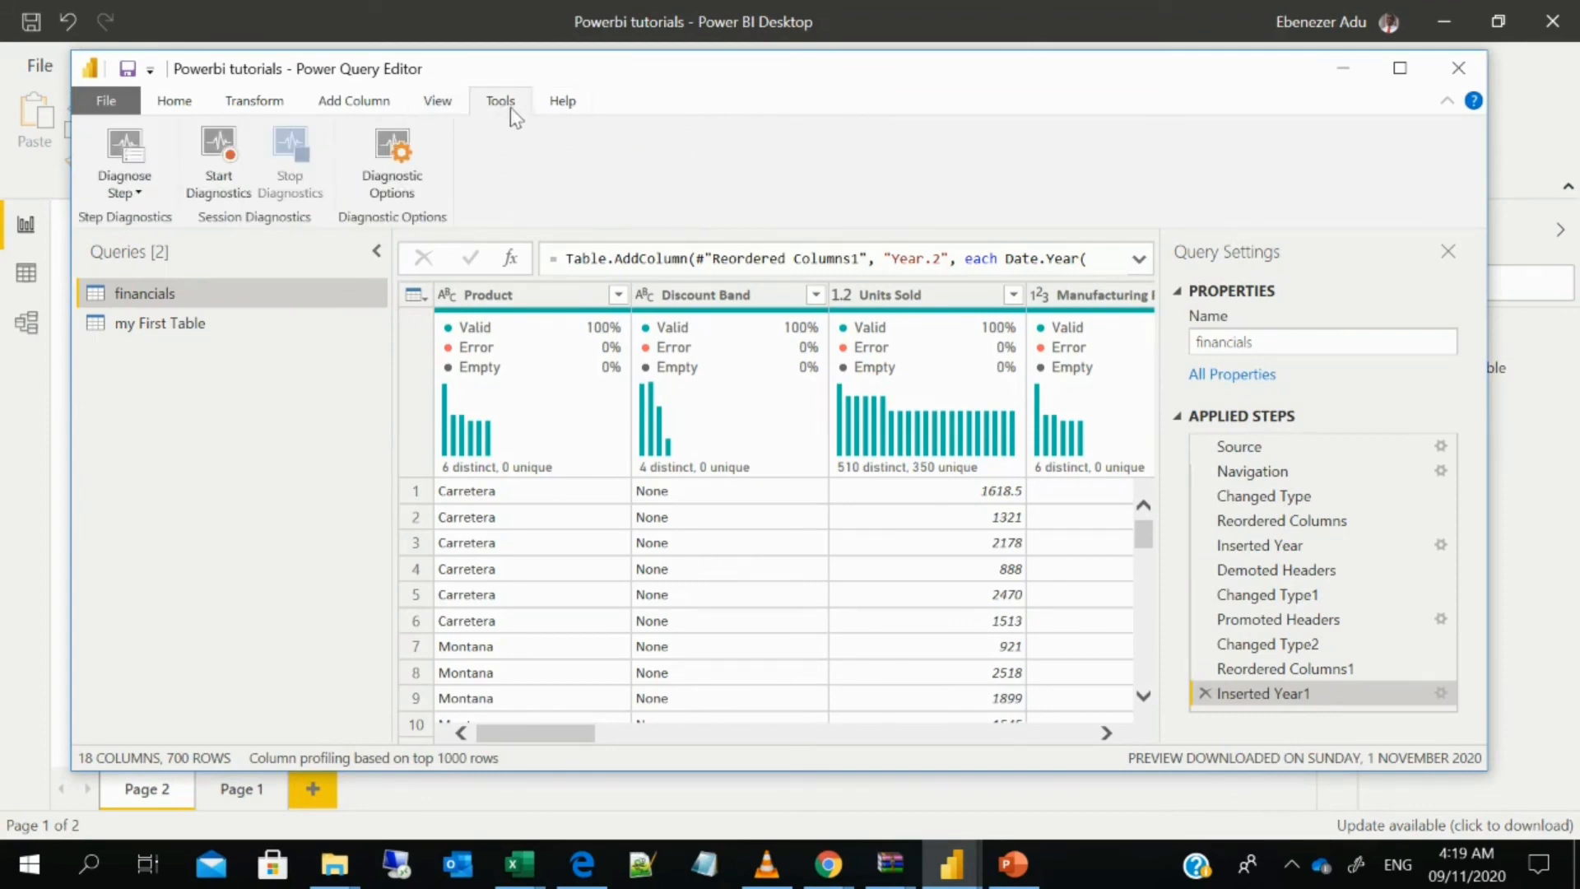
pyautogui.click(576, 106)
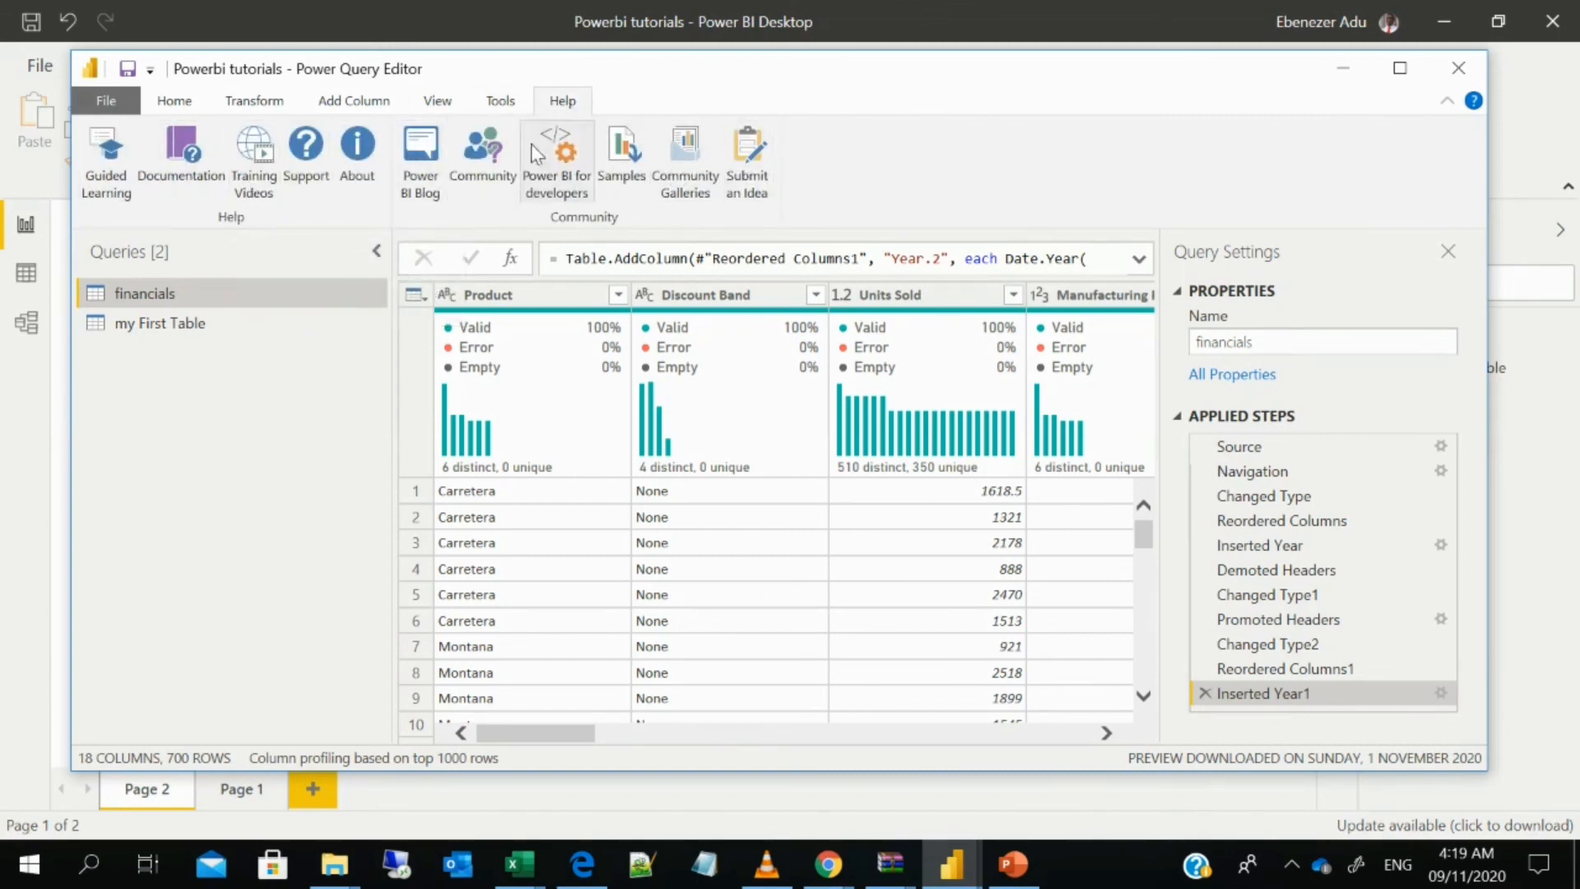
# Review the commands available for the Product column, and look at the my First Table query before returning to financials
pyautogui.click(178, 102)
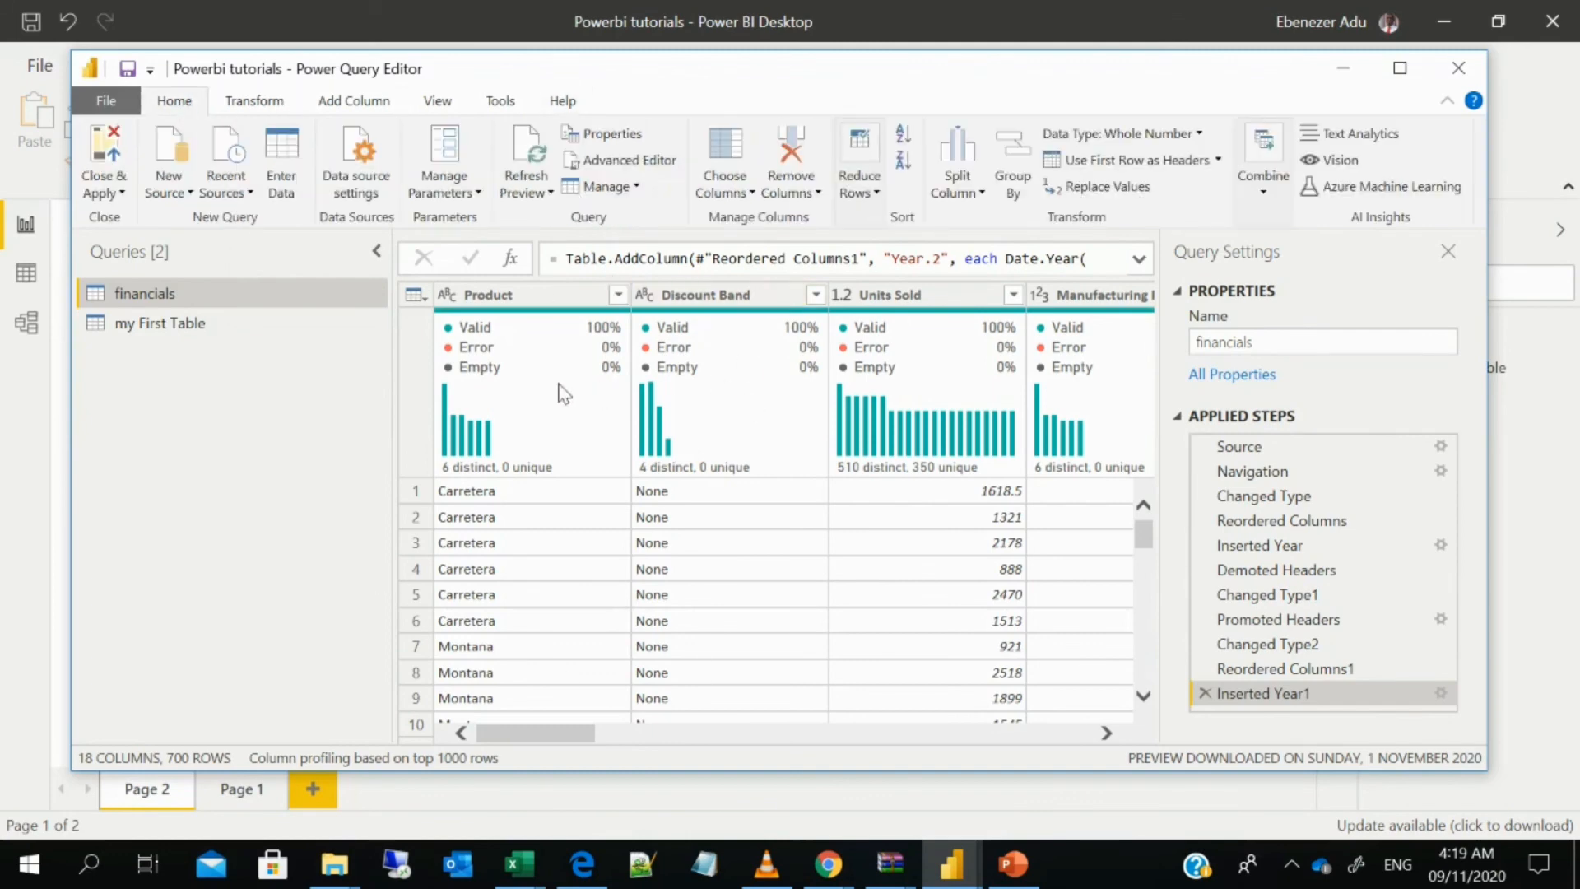
pyautogui.rightClick(535, 298)
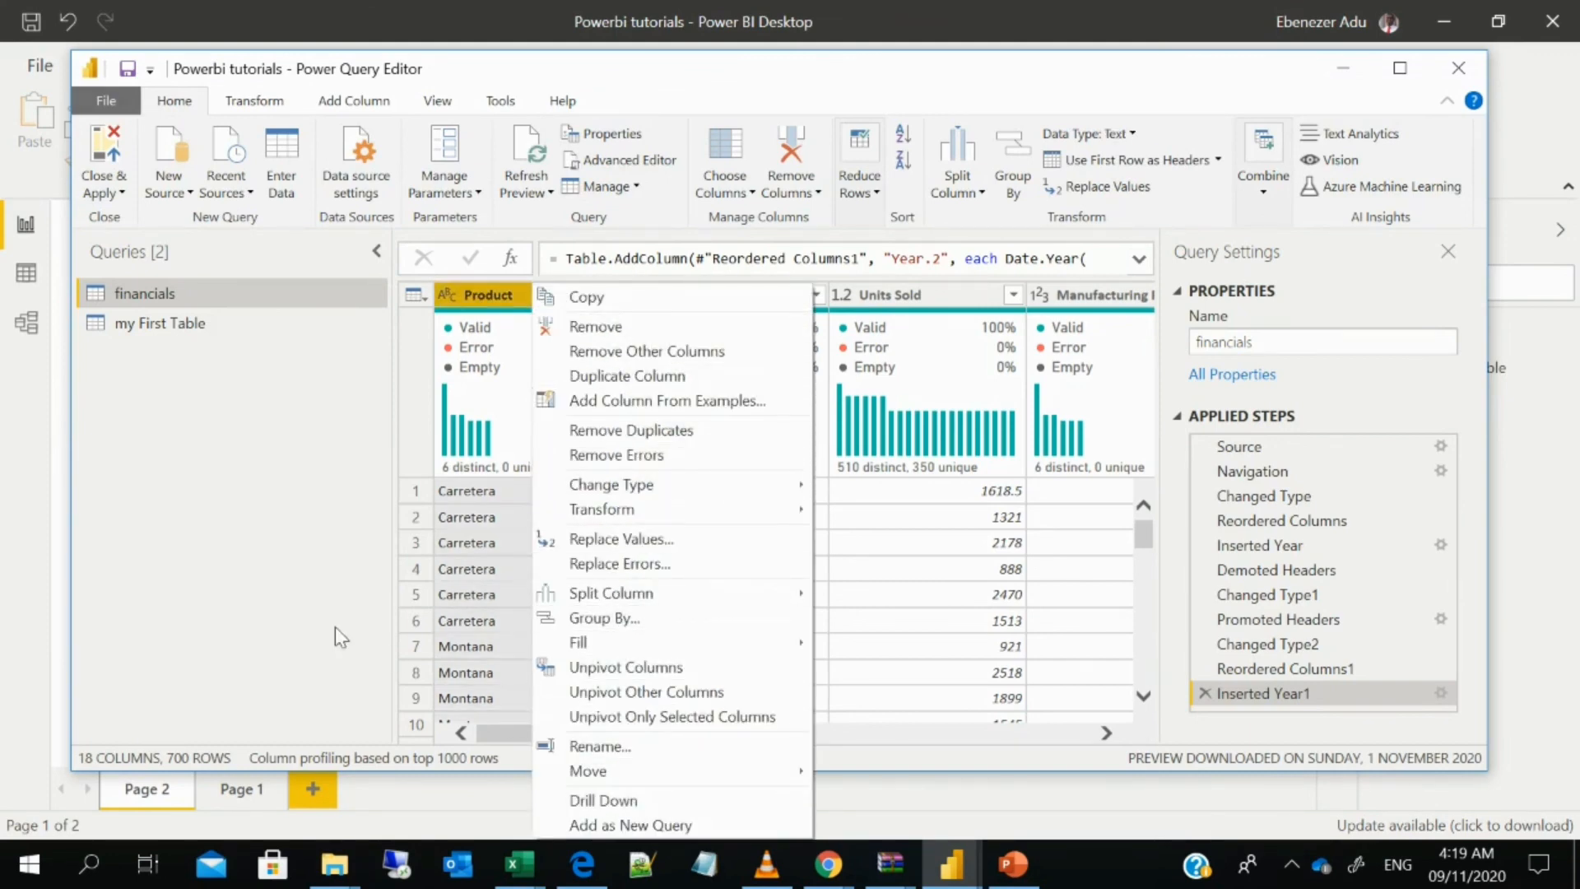
pyautogui.click(290, 607)
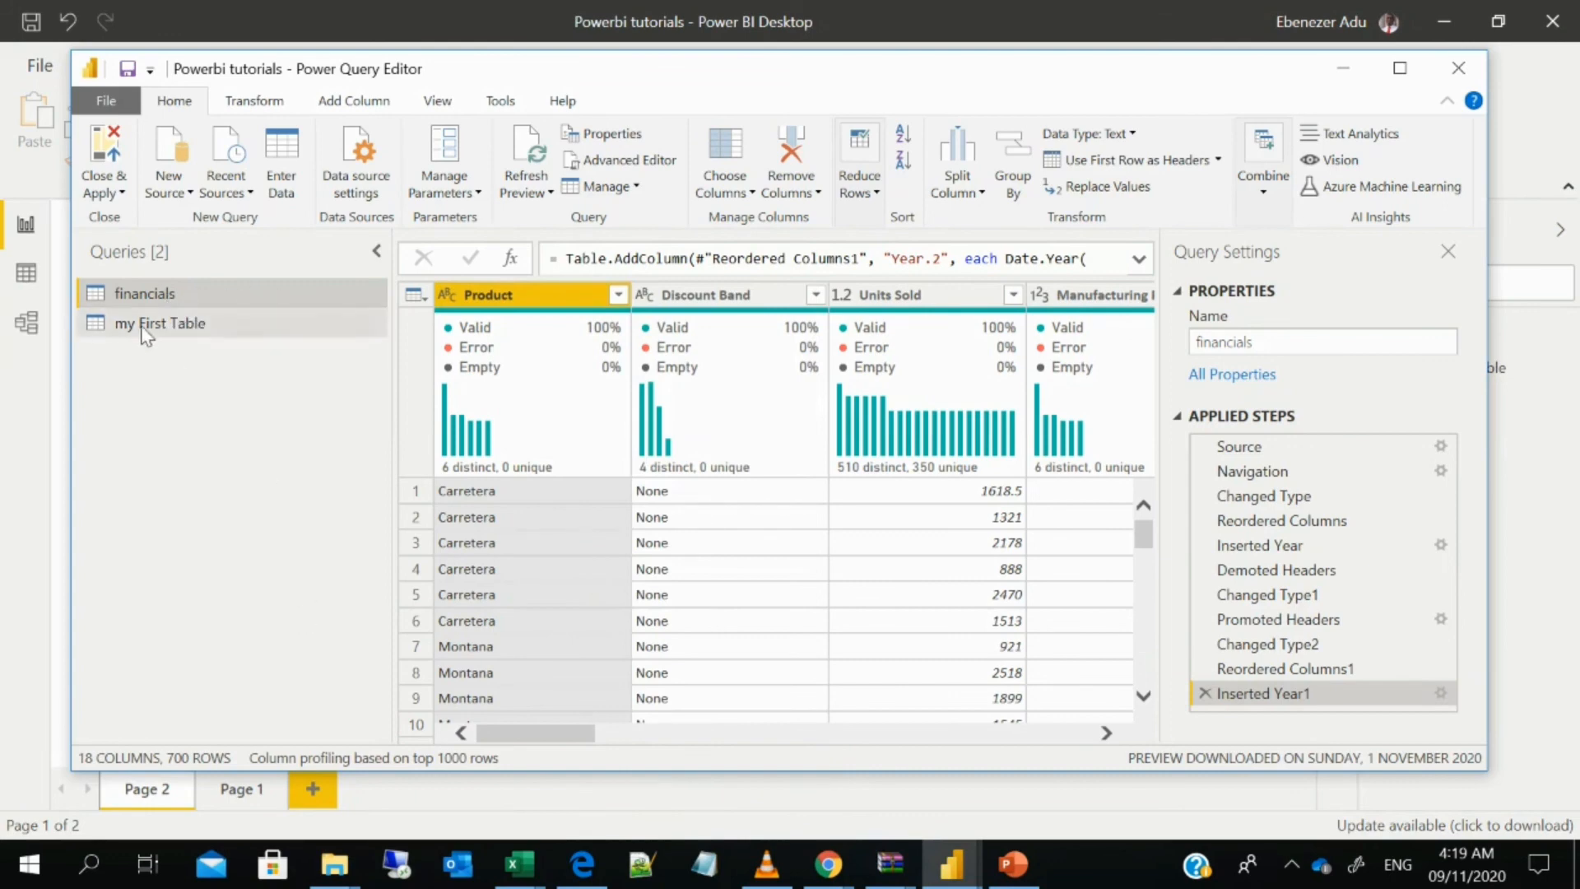
pyautogui.click(164, 325)
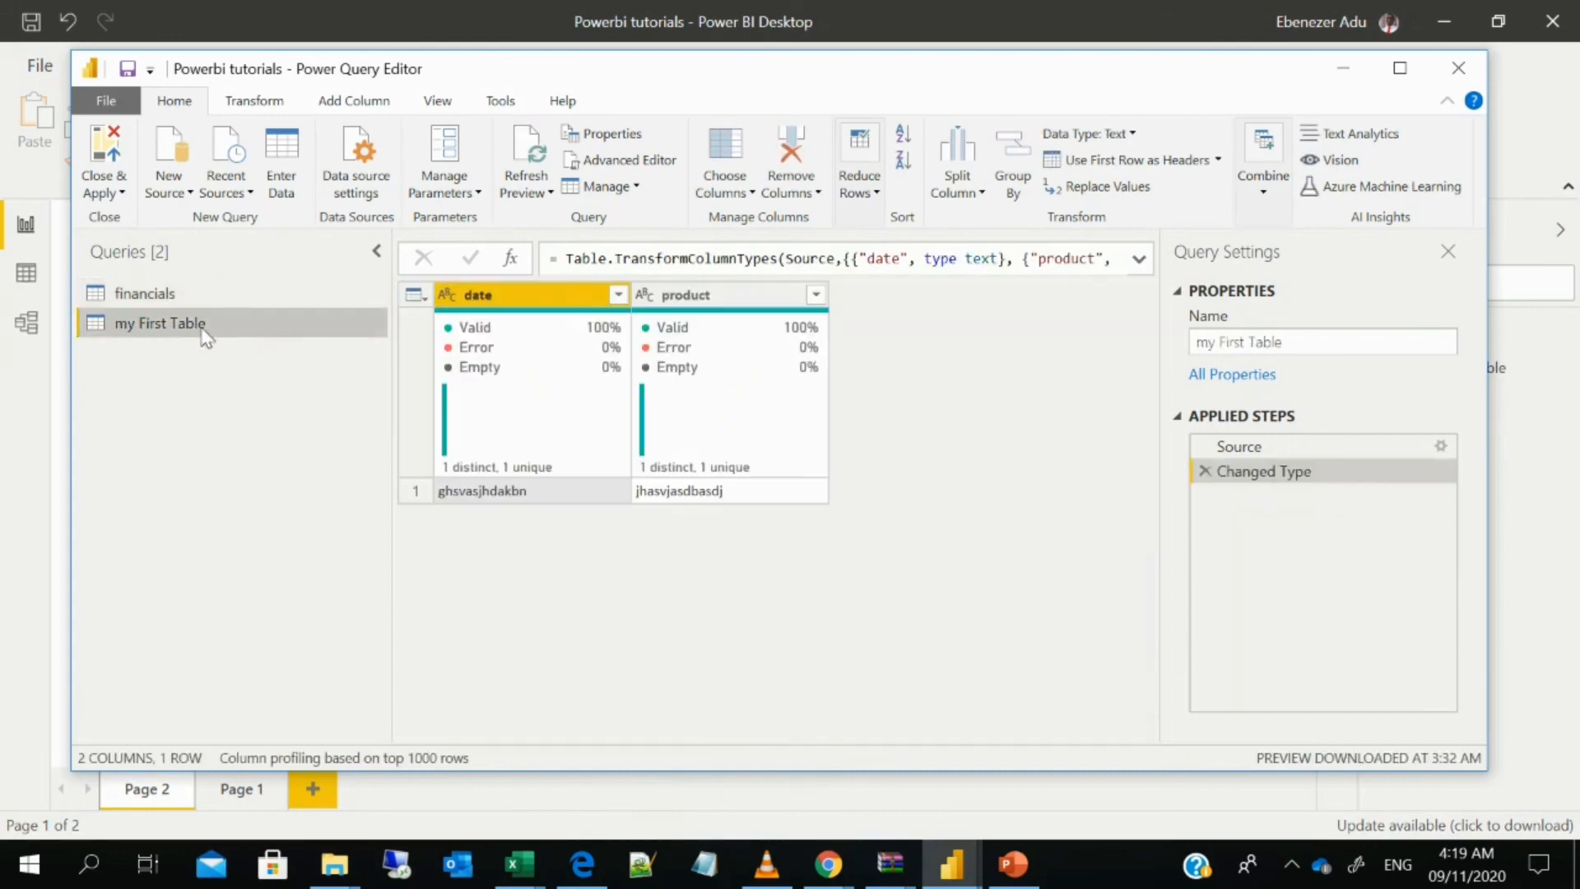
pyautogui.click(161, 294)
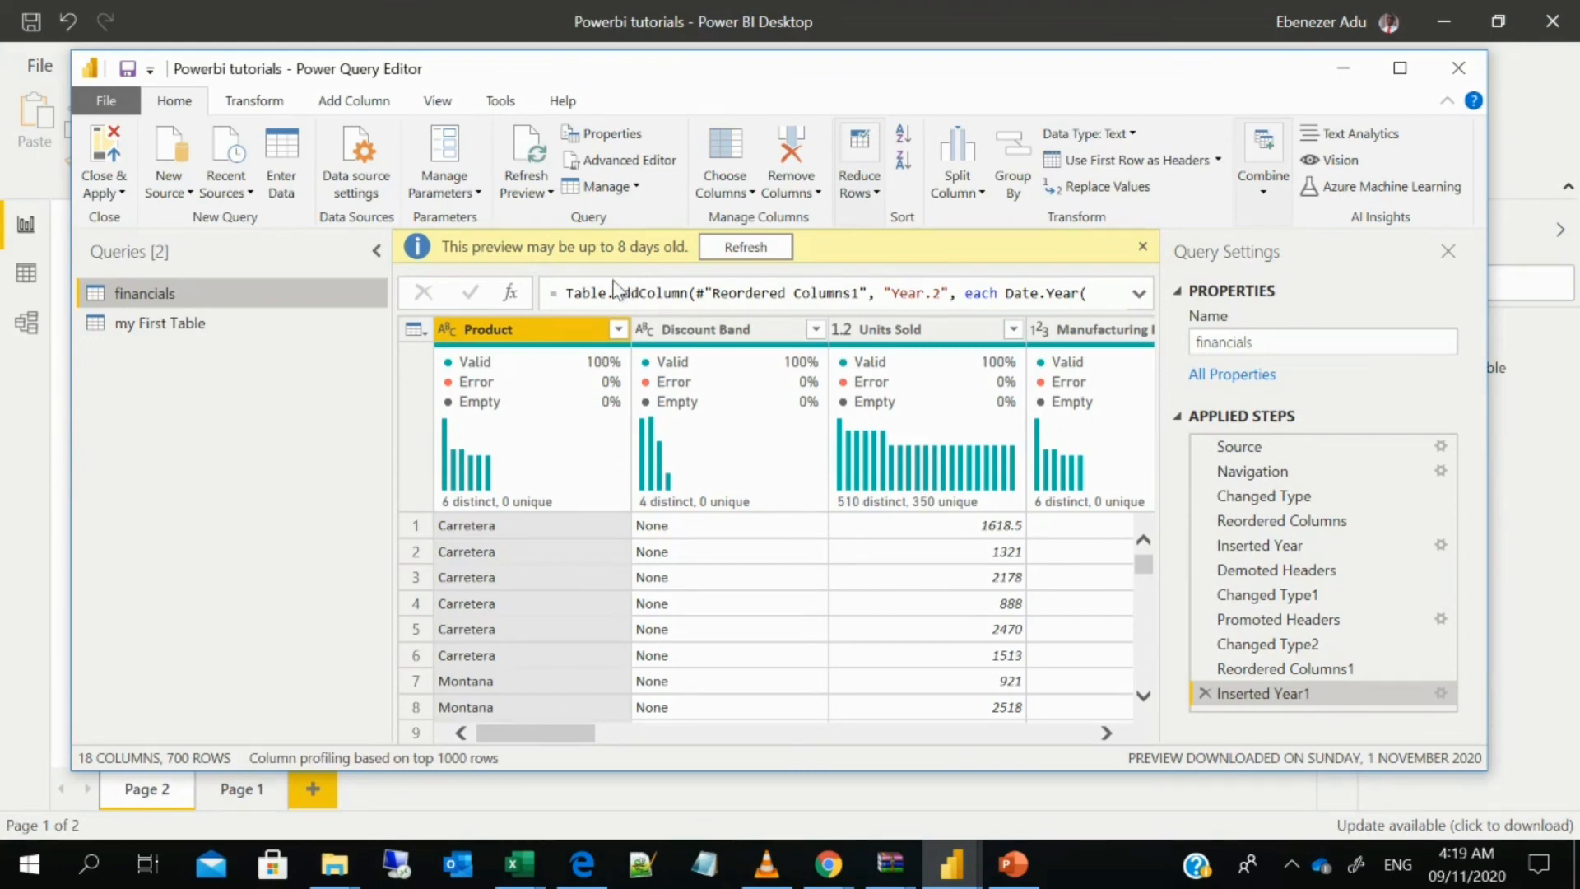
# Apply the pending query changes to the report and close the Power Query Editor
pyautogui.click(104, 191)
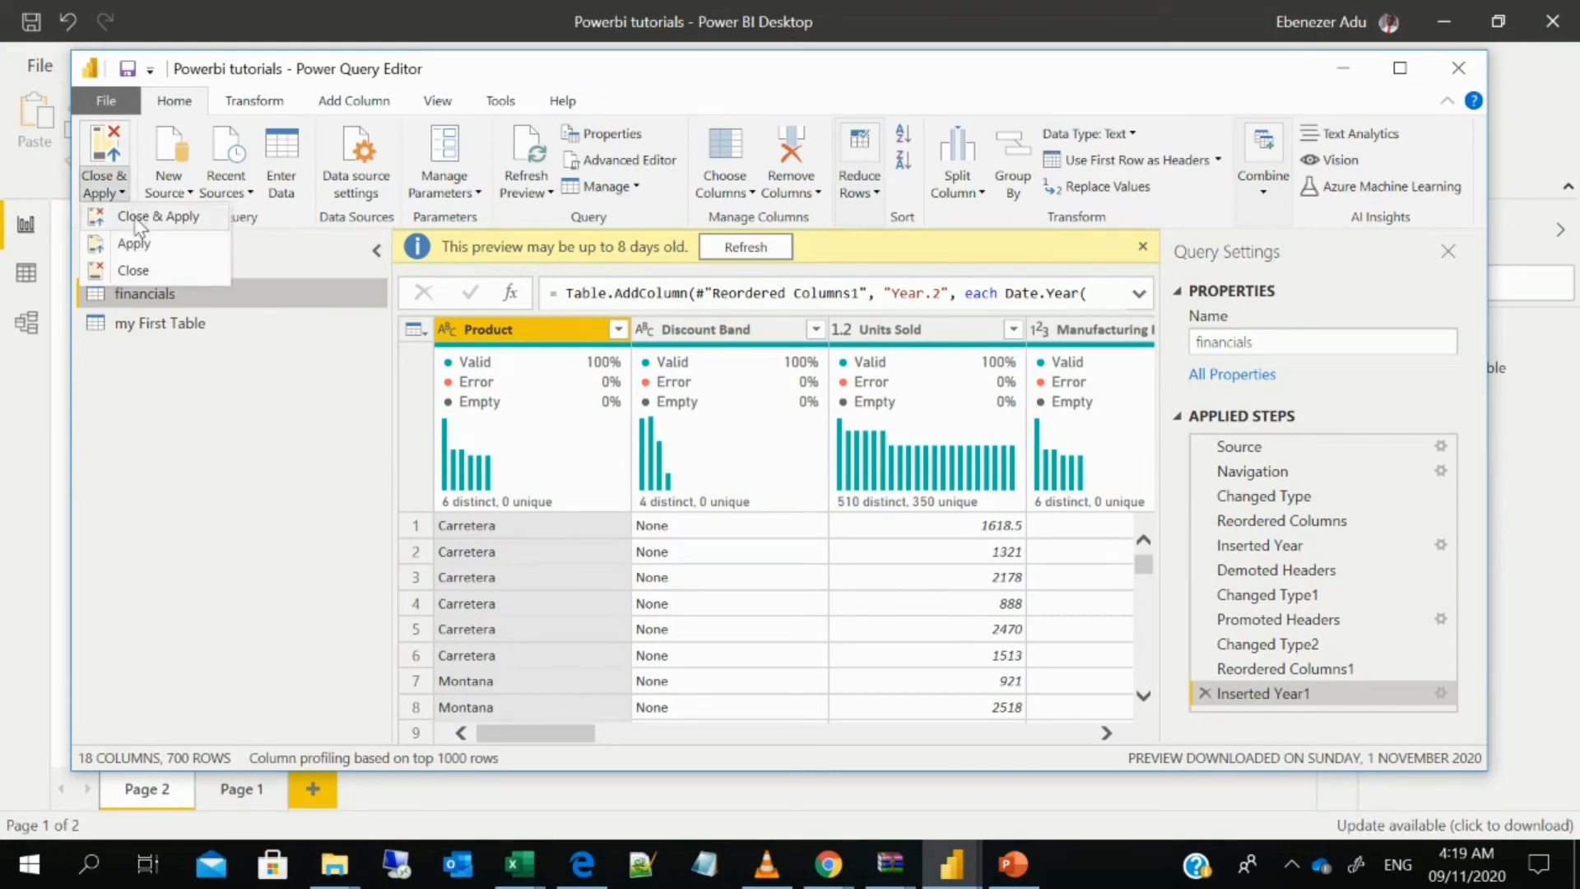
pyautogui.click(135, 219)
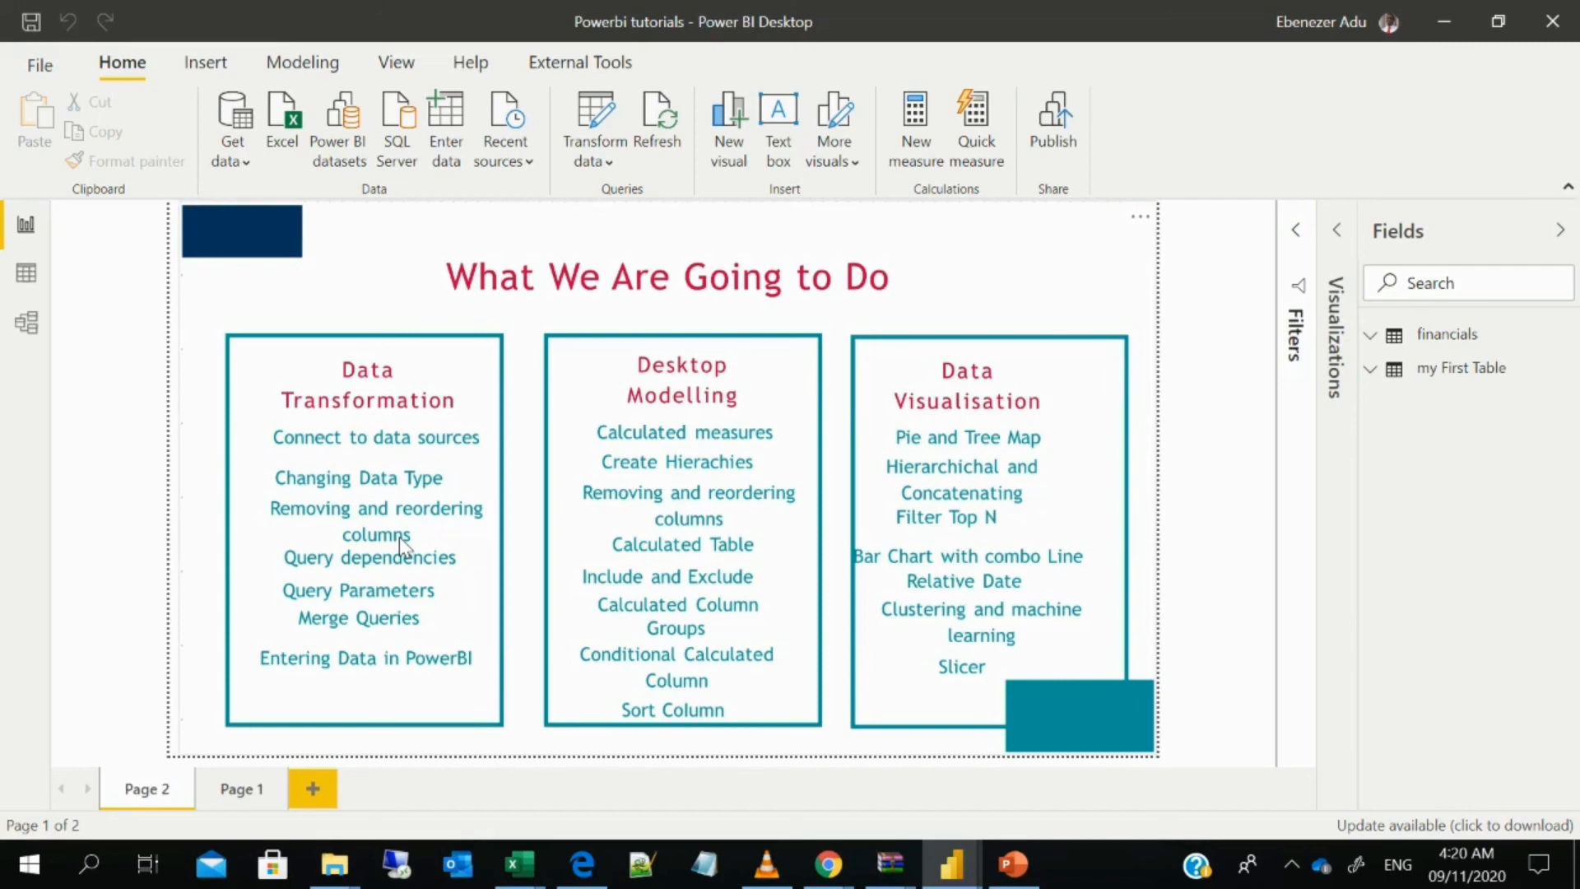
pyautogui.moveTo(829, 865)
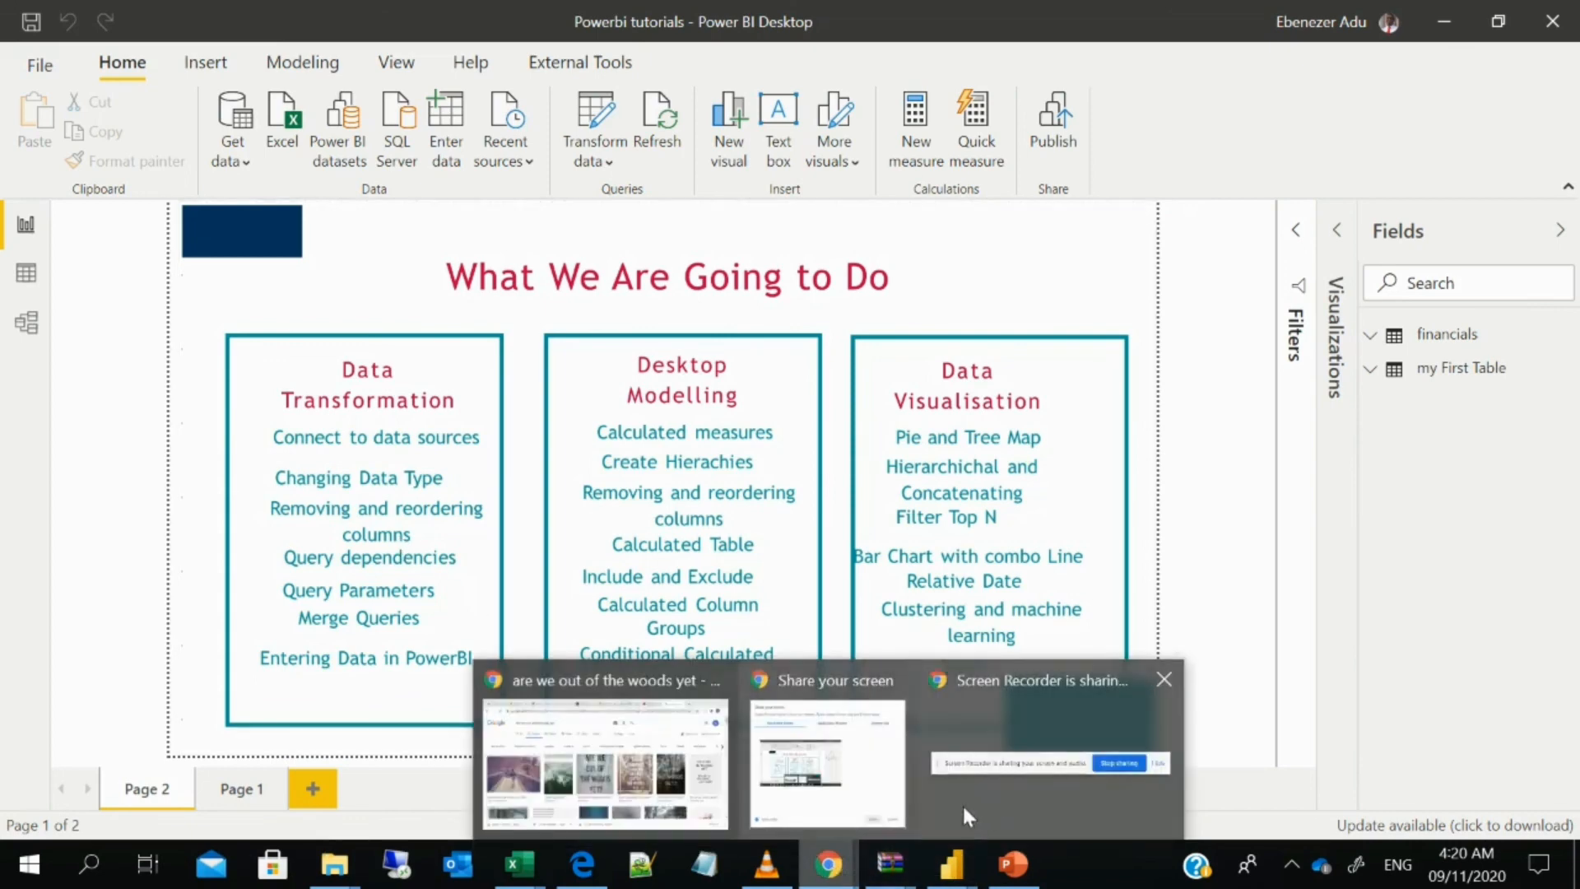